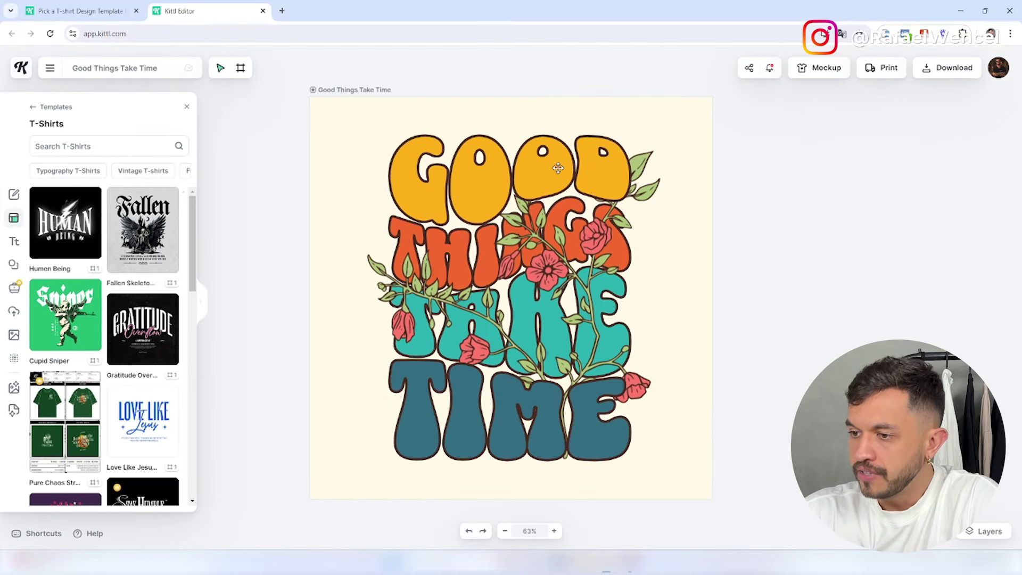
Replace the words GOOD and THINGS in the T-shirt design with WNC and COMFORT
double_click(565, 165)
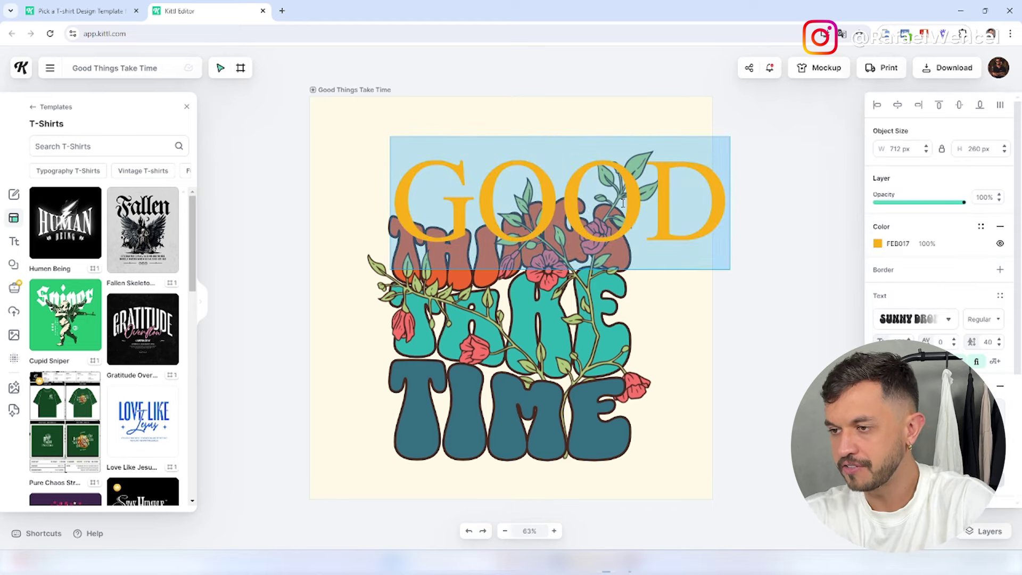
type("WNC")
left_click(608, 283)
double_click(475, 256)
type("COMFORT")
key("Escape")
Replace the words TAKE and TIME in the design with ALWAYS and SINCE2022
double_click(624, 330)
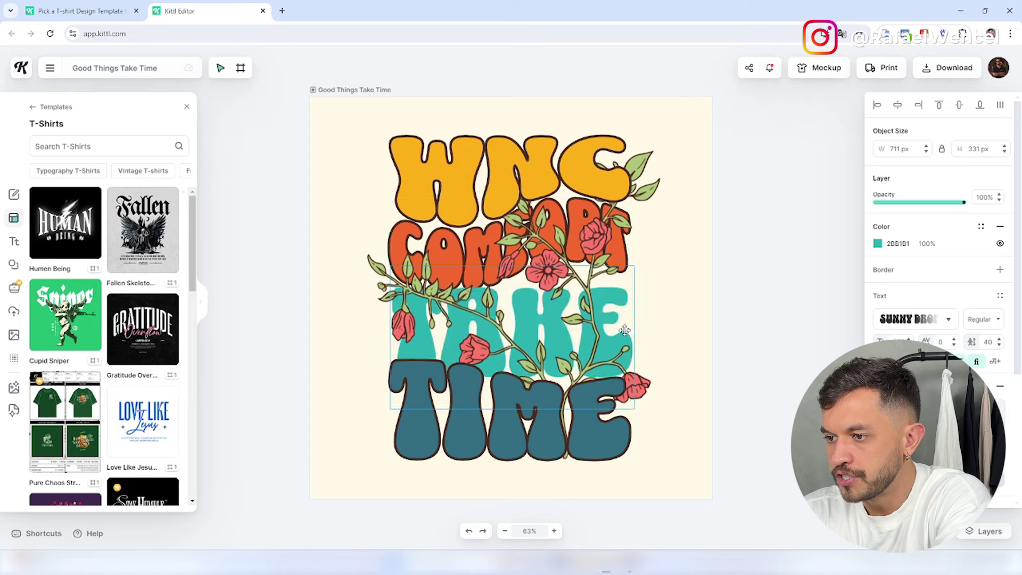
type("ALWAYS")
key("Escape")
double_click(587, 434)
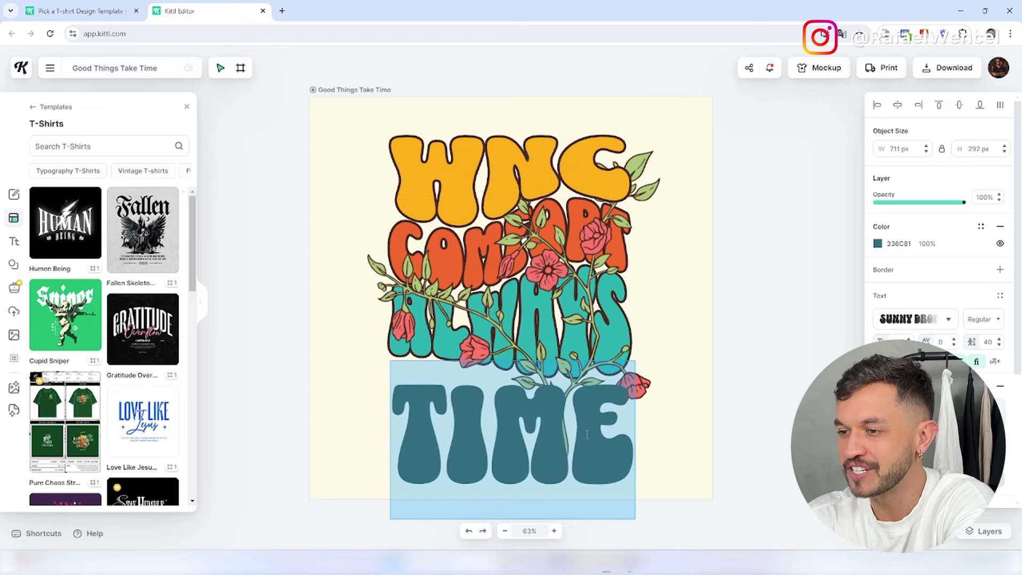
type("SINCE")
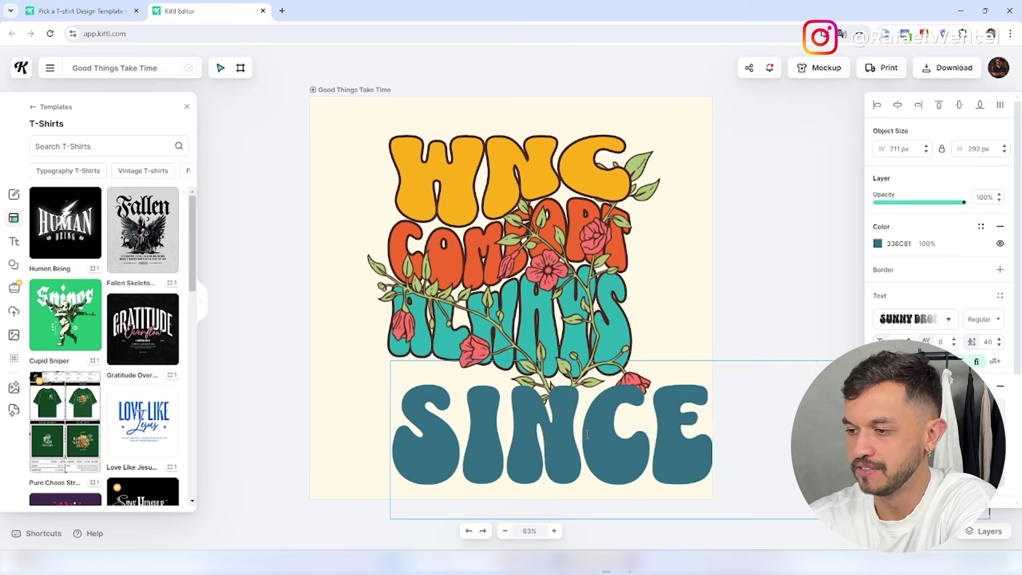
type("2022")
key("Escape")
left_click(700, 297)
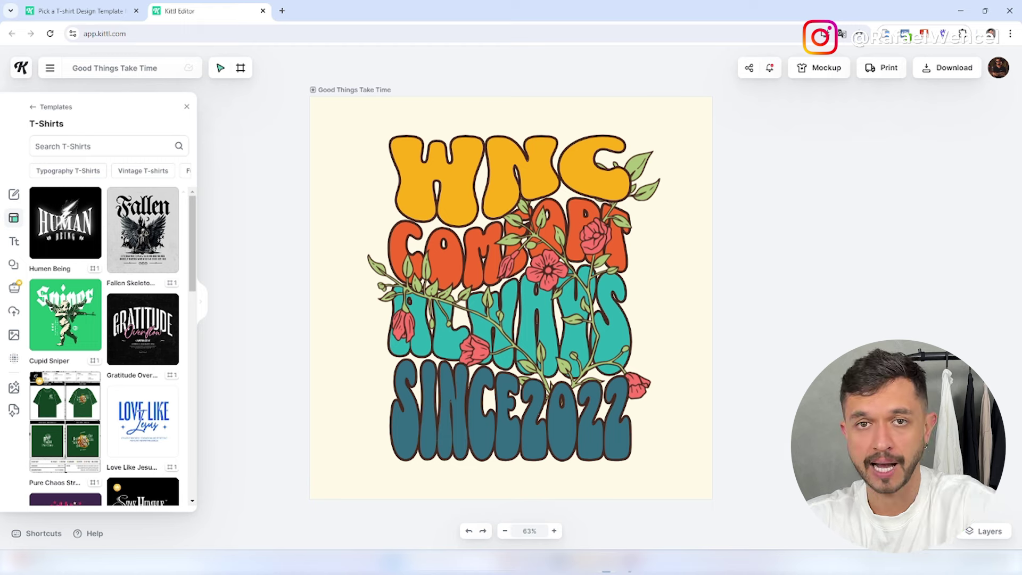
Preview the design as a T-shirt mockup and enlarge the print, centring it on the shirt's chest
left_click(818, 73)
left_click_drag(548, 335, 615, 410)
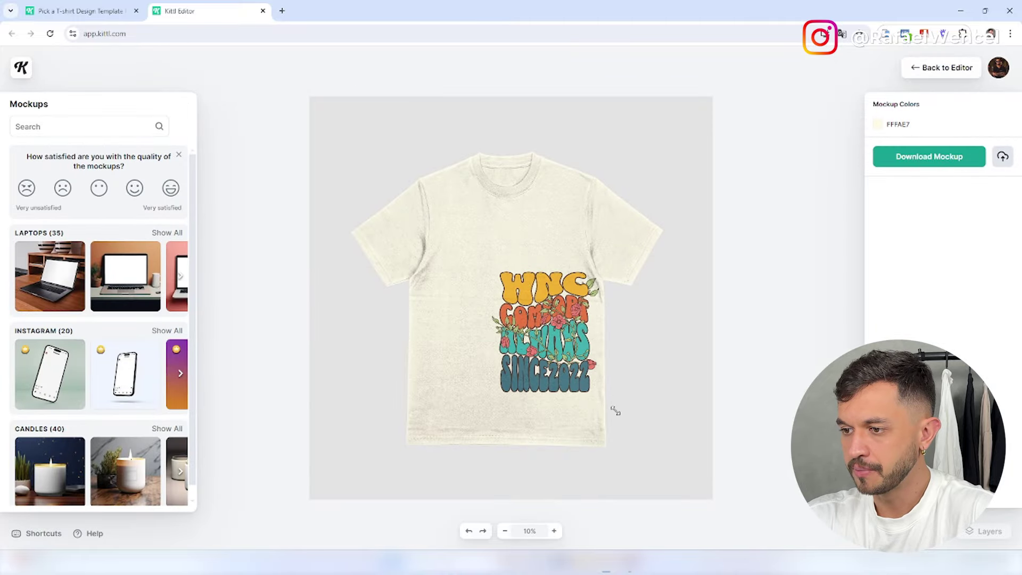
left_click_drag(554, 344, 518, 290)
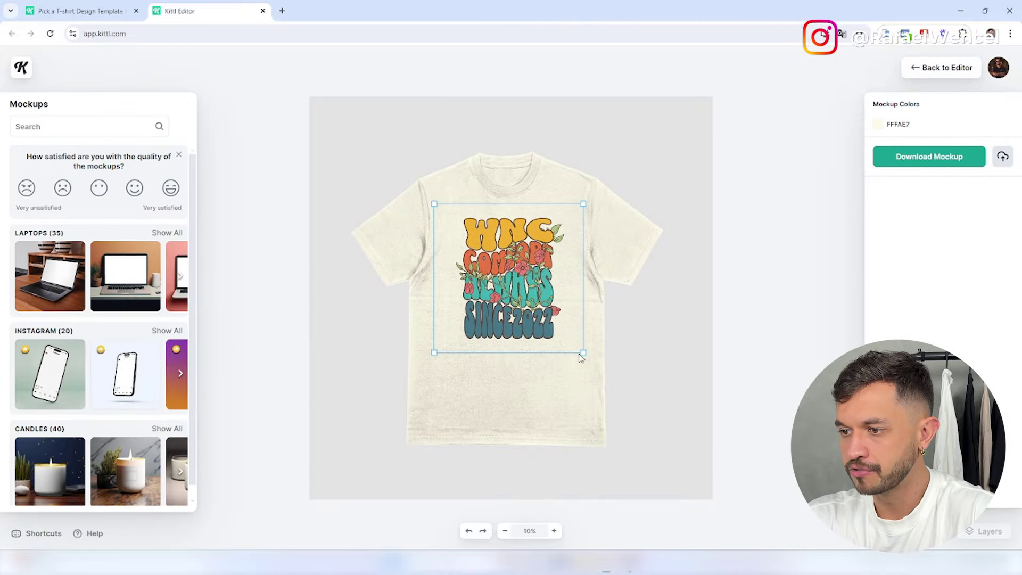
left_click_drag(592, 366, 592, 365)
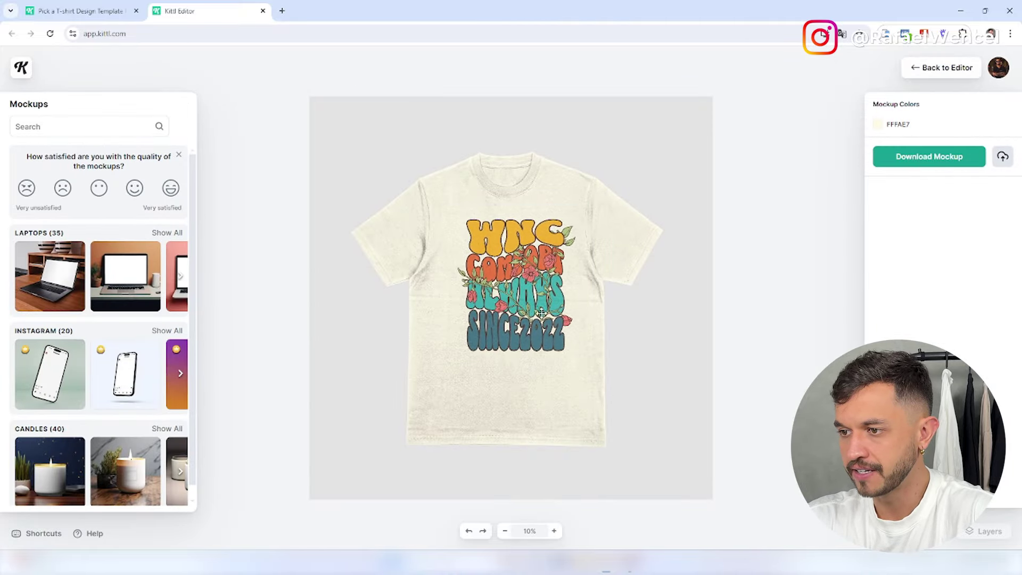
Change the mockup T-shirt's colour to olive green, 74621D
left_click(878, 124)
left_click_drag(745, 245, 826, 209)
Apply the design to the sweatshirt mockup from the apparel flatlays
scroll(123, 392, "down", 5)
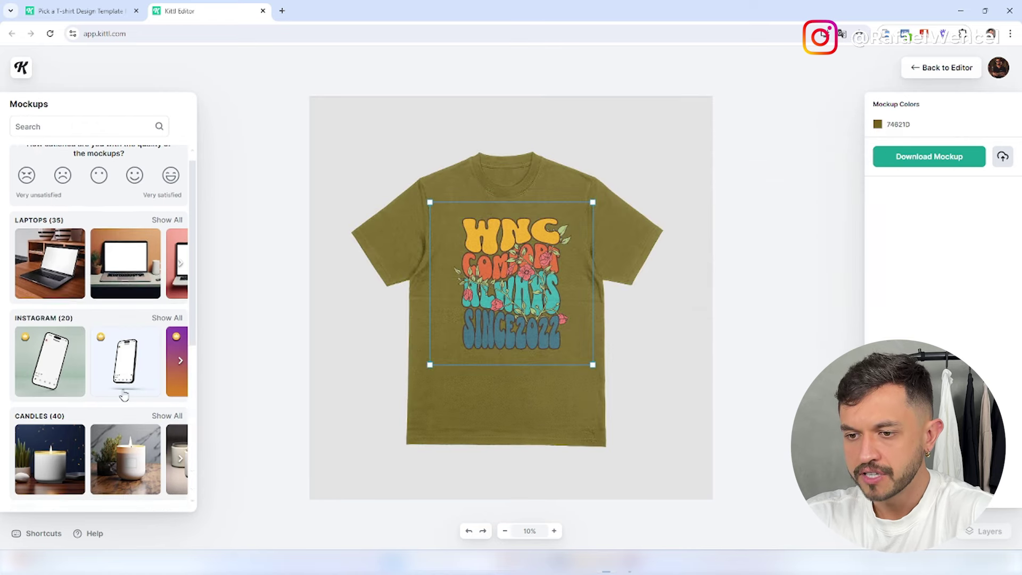
scroll(128, 391, "down", 5)
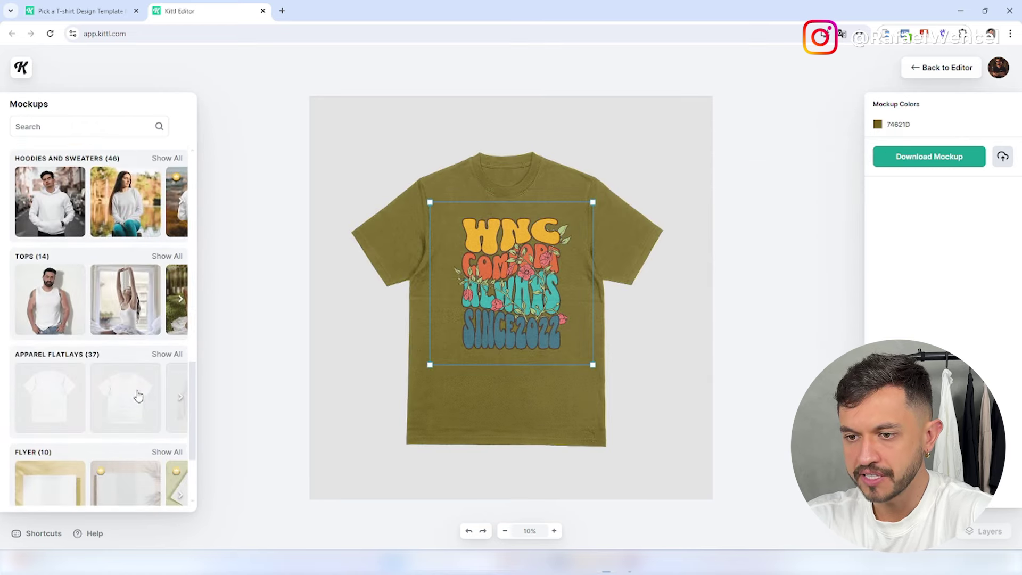
left_click(134, 400)
Apply the design to the hoodie flatlay mockup, enlarge the print slightly, and return to the editor
left_click(182, 401)
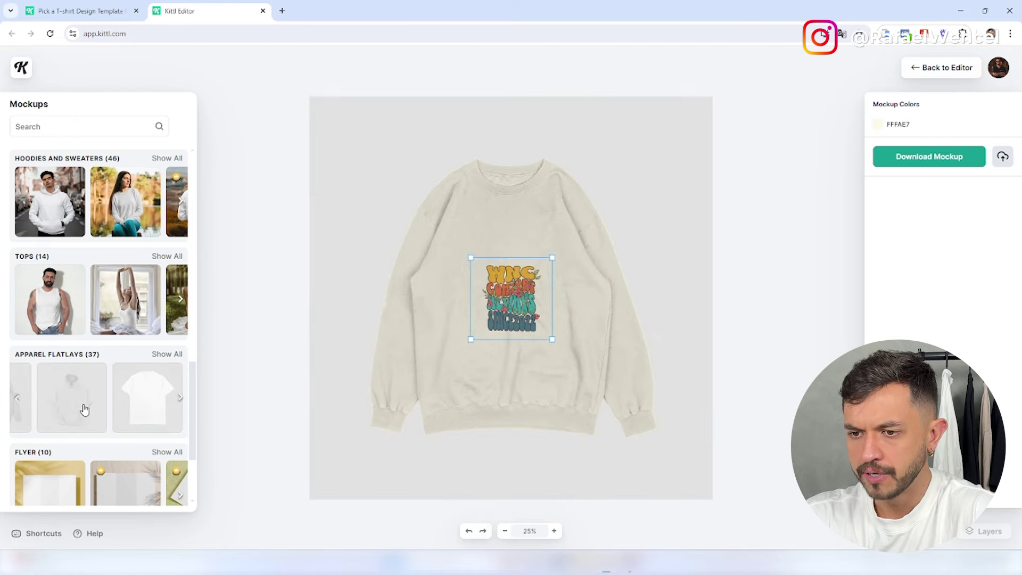
left_click(85, 409)
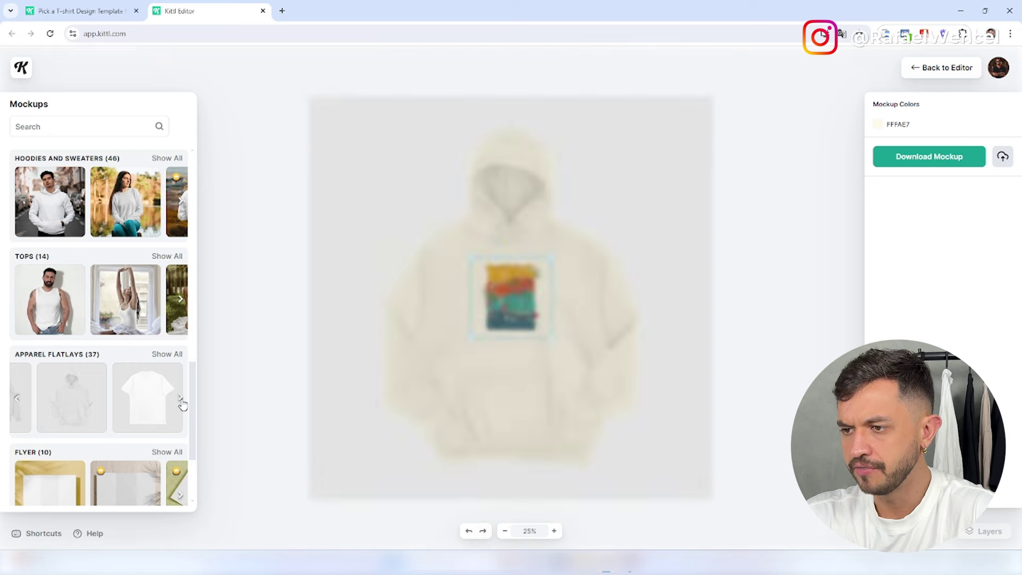
left_click_drag(553, 341, 564, 346)
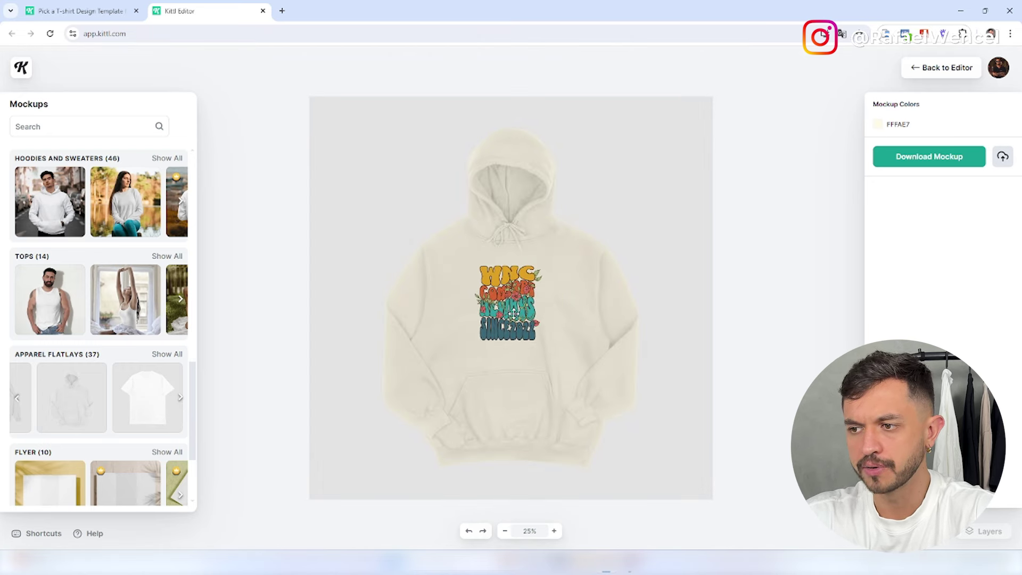
left_click(523, 312)
left_click(941, 68)
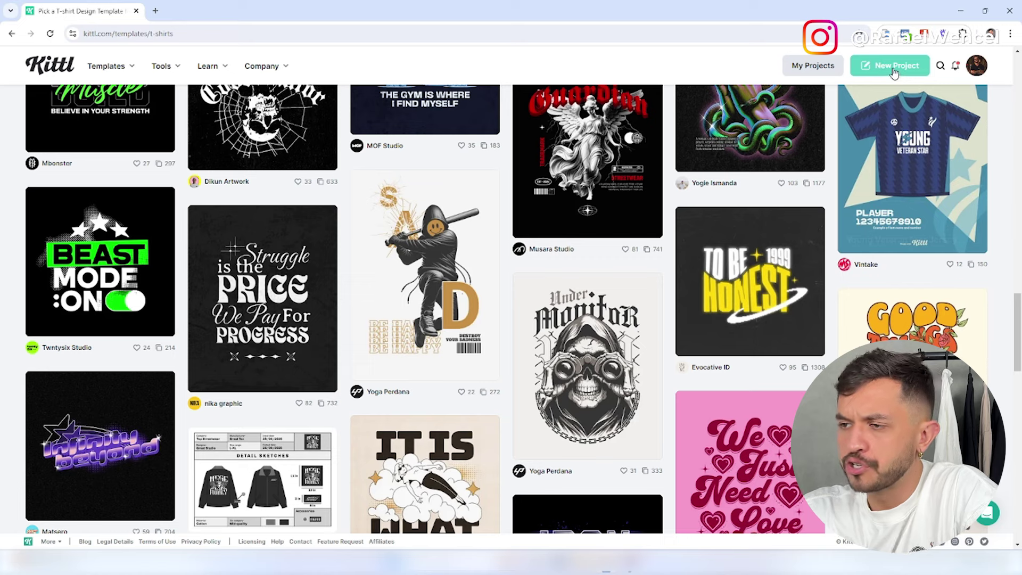
Start a new project and set the artboard size to 5000 × 5000 pixels at 300 DPI
left_click(894, 73)
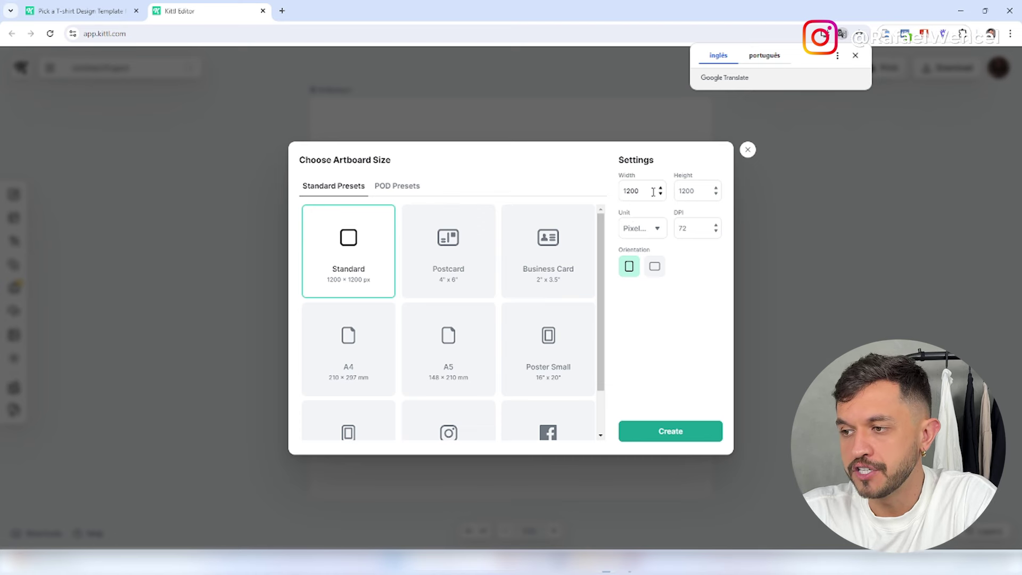
left_click(654, 231)
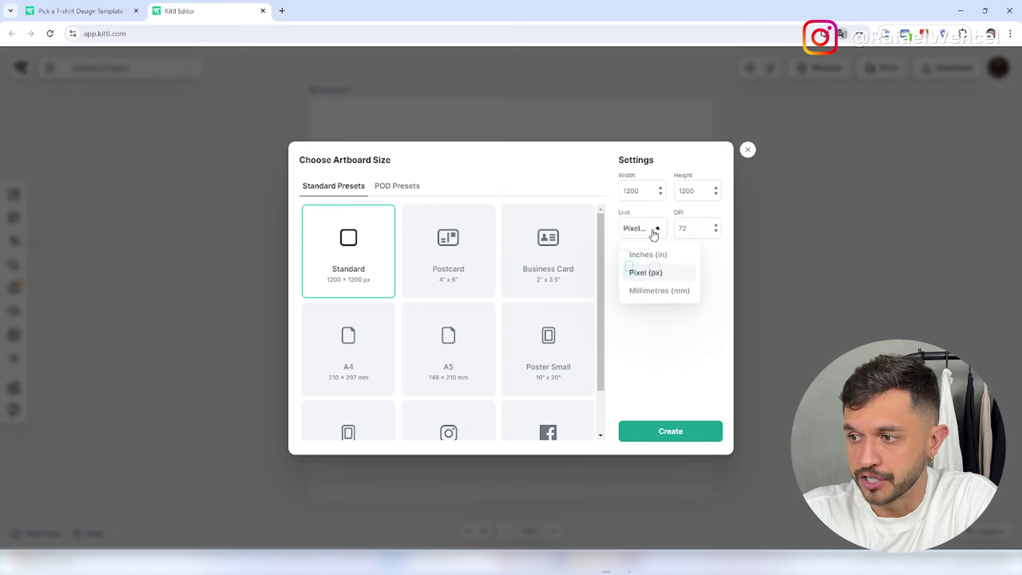
double_click(699, 230)
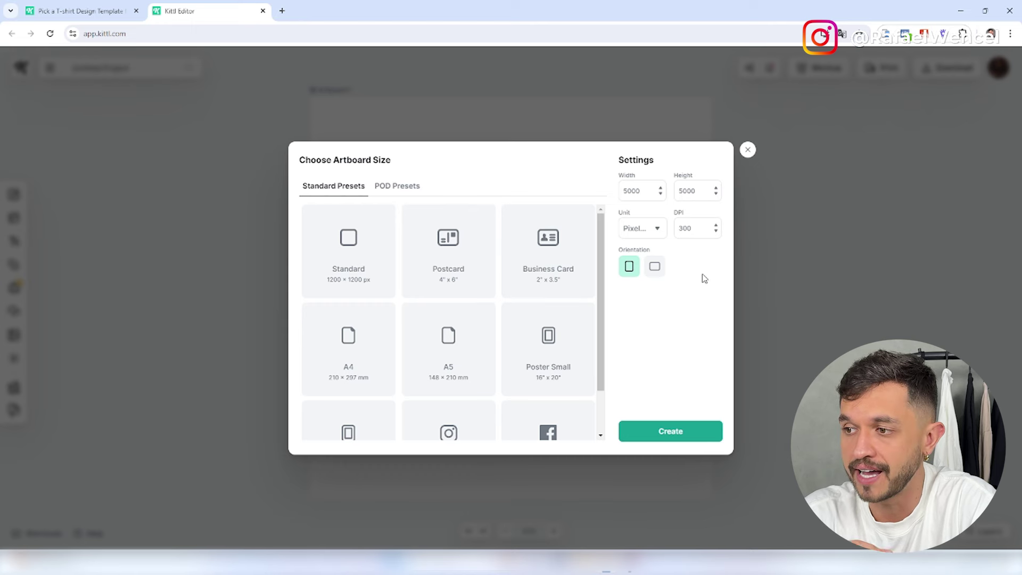
Change the artboard unit to millimetres and set the width to 350 and the height to 400
left_click(641, 228)
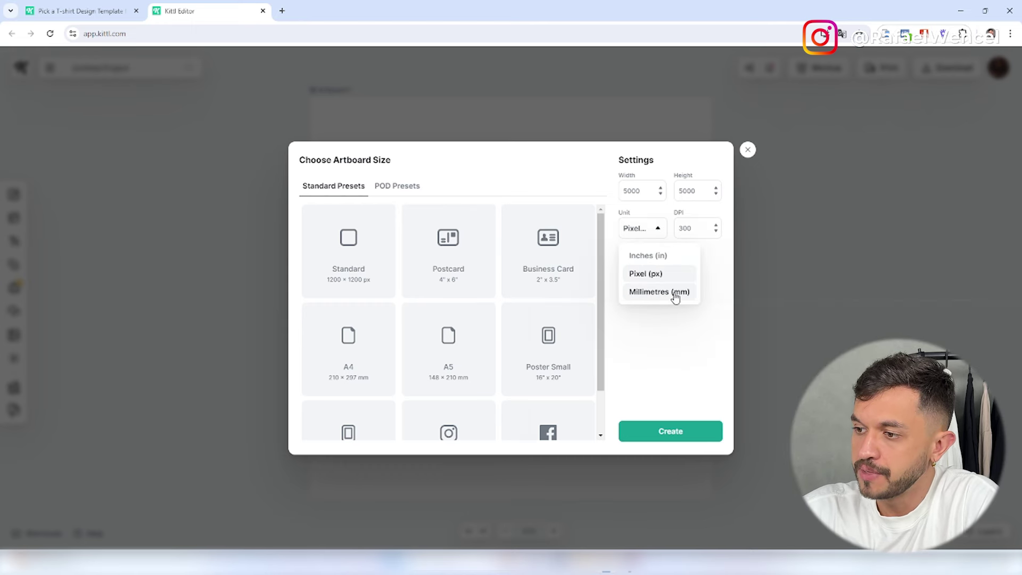
left_click(675, 293)
double_click(634, 187)
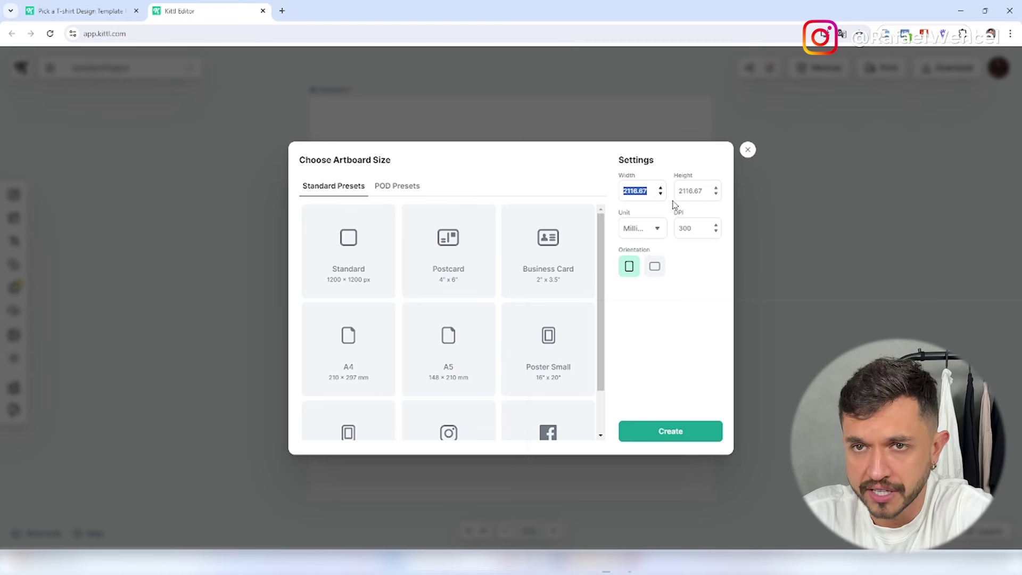
type("35")
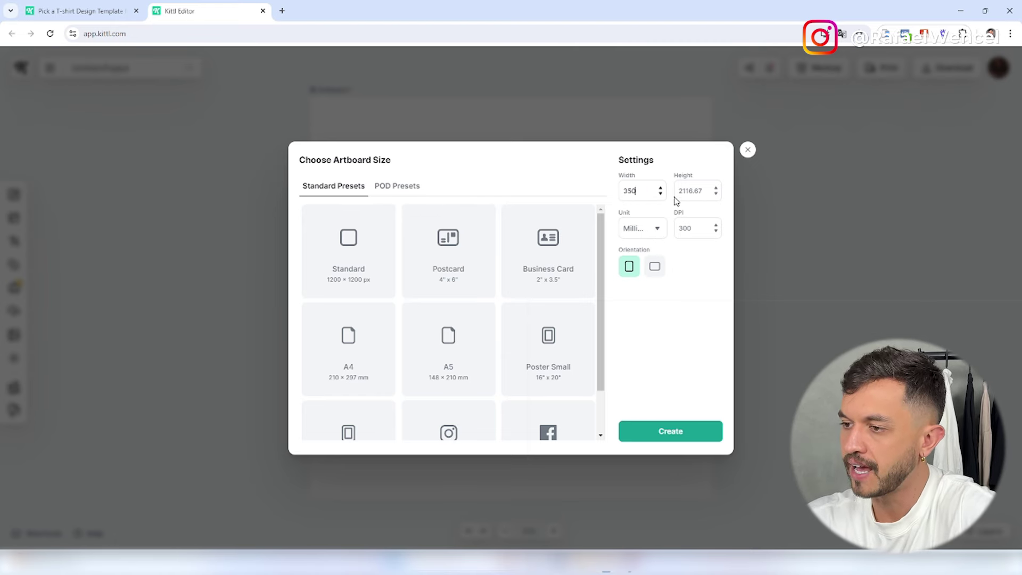
type("0")
key("Return")
double_click(694, 190)
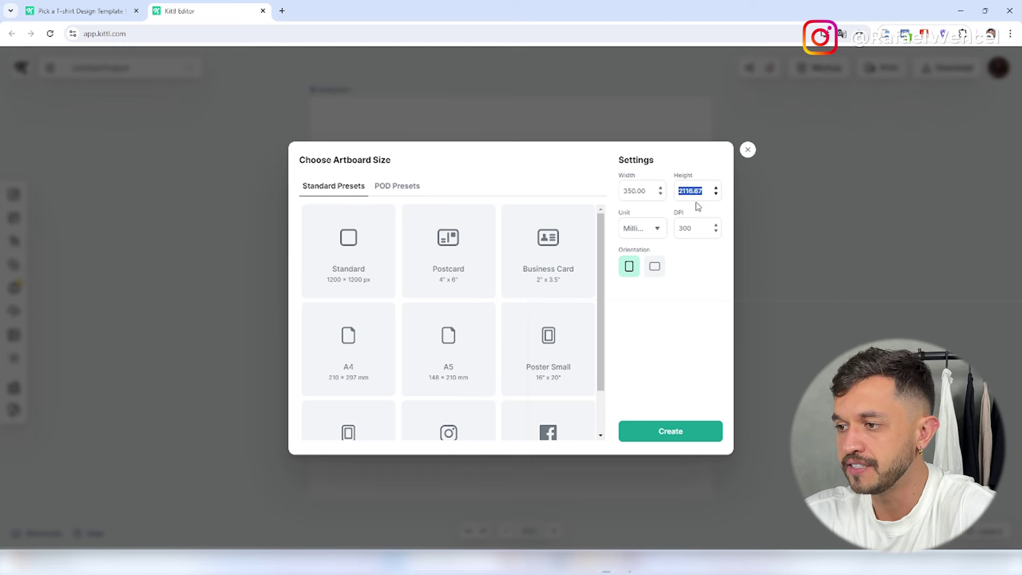
type("400")
key("Return")
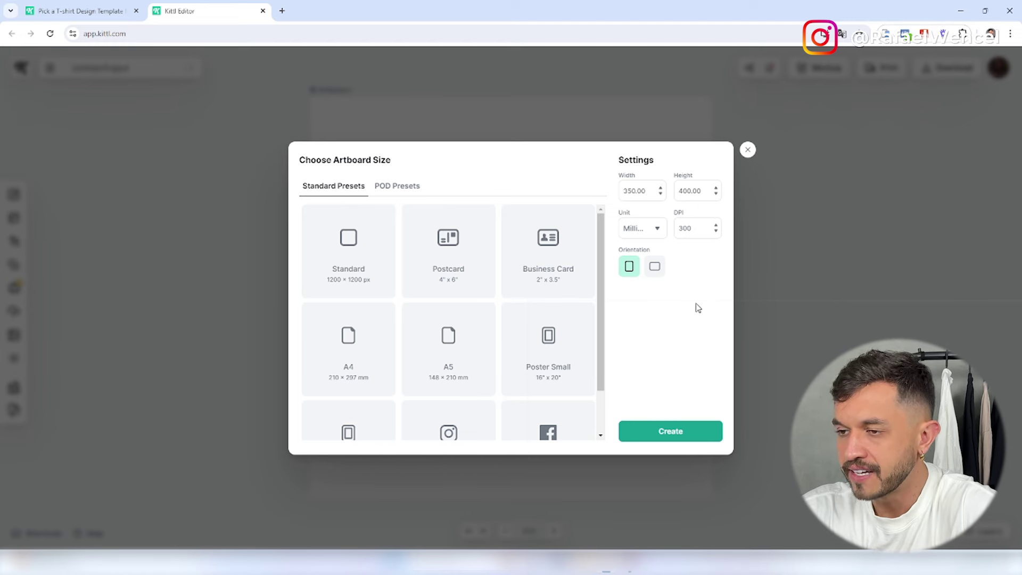
Keep millimetres as the unit and create the artboard
left_click(656, 232)
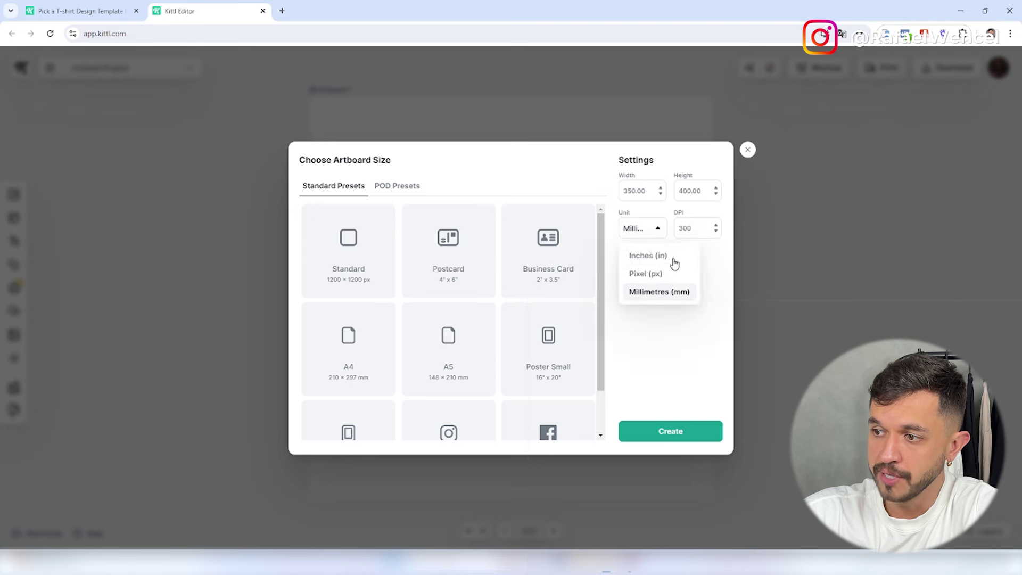
left_click(685, 302)
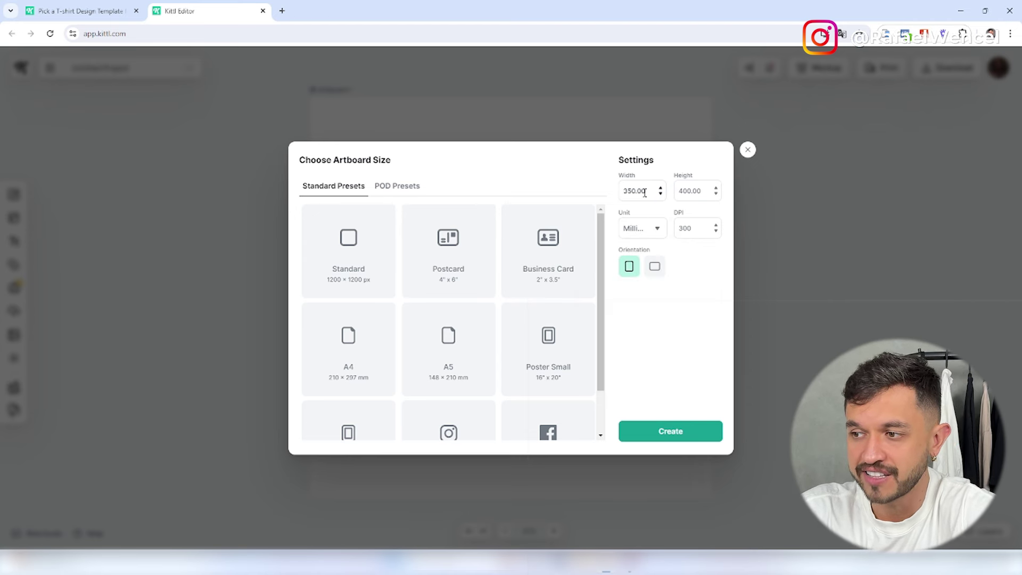
left_click(704, 190)
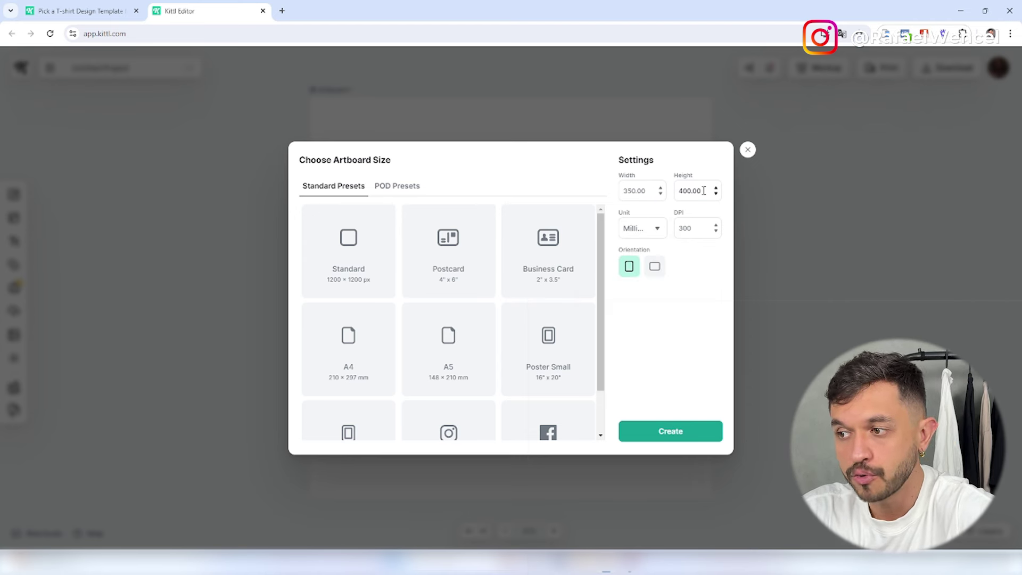
left_click(694, 434)
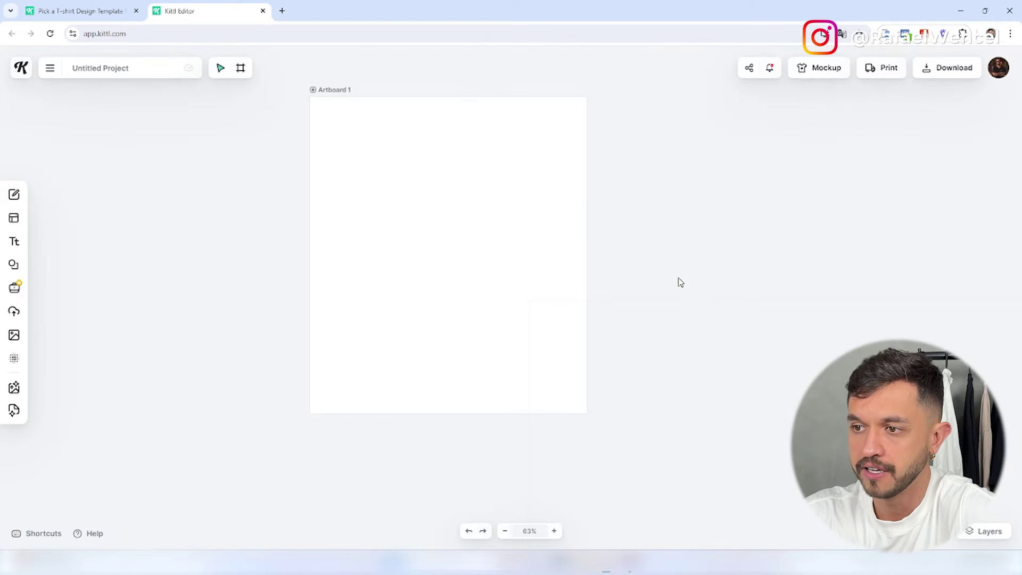
Fill the artboard background with solid black, 000000
left_click(338, 91)
key("shift+1")
left_click(767, 226)
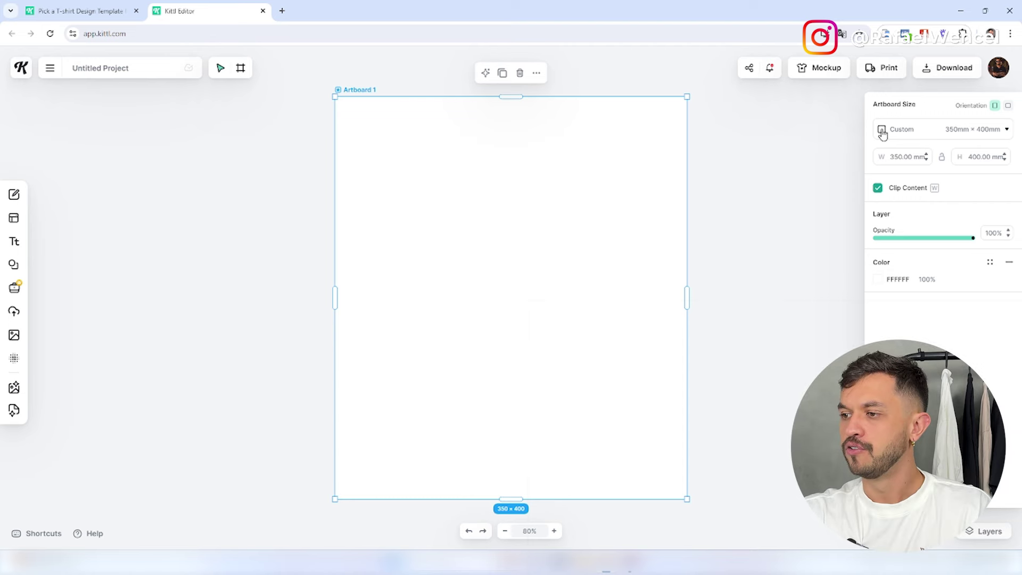
left_click(878, 282)
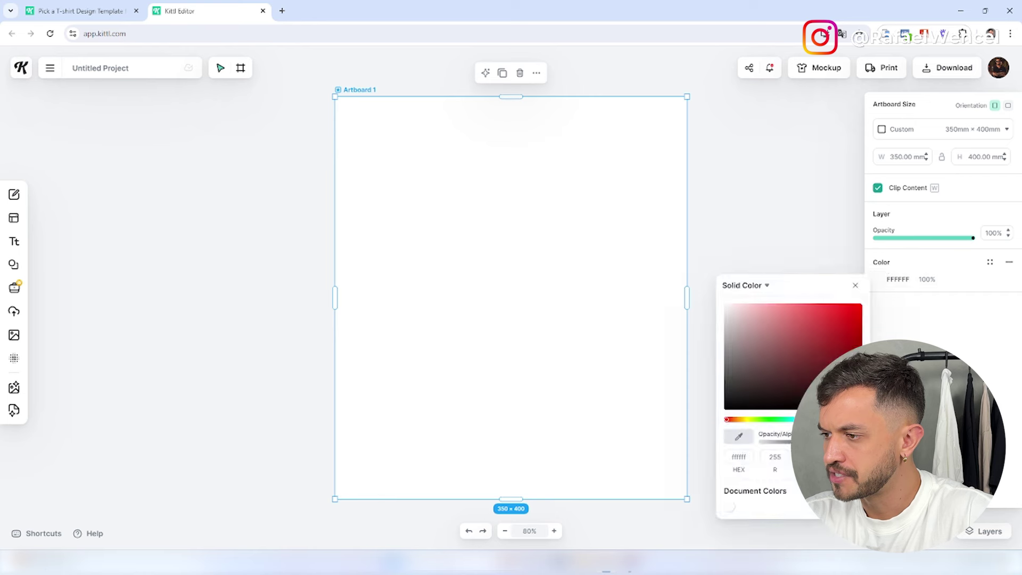
left_click(846, 402)
left_click_drag(847, 402, 846, 410)
left_click(754, 217)
left_click(558, 272)
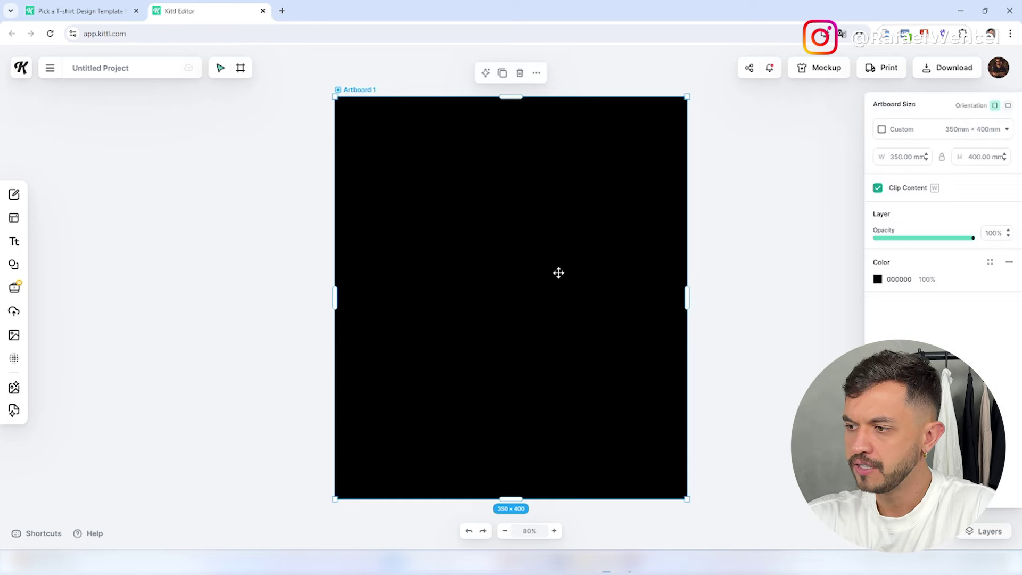
left_click(779, 271)
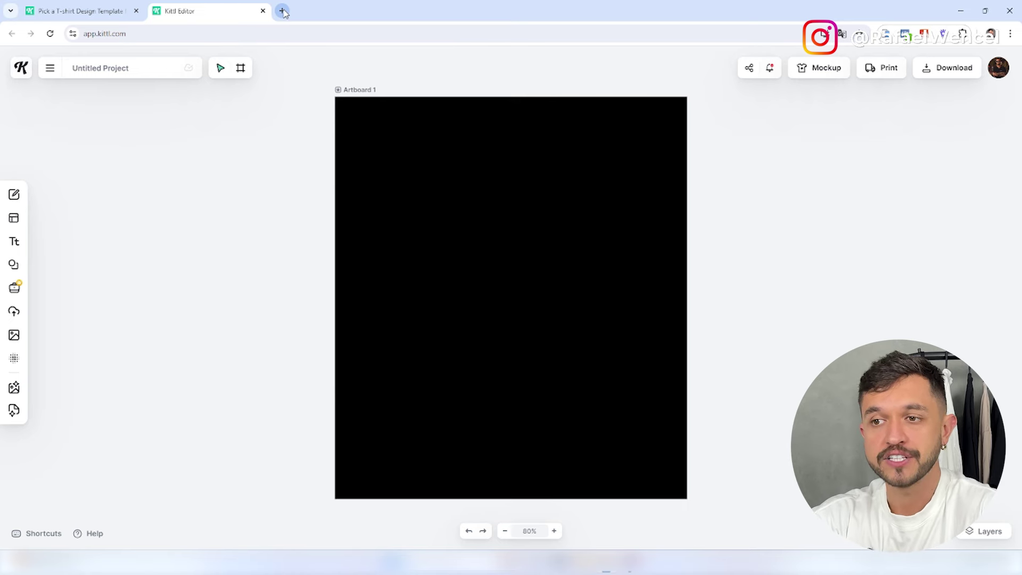
Search Google Images for "dennis rodman" in a new browser tab
left_click(282, 11)
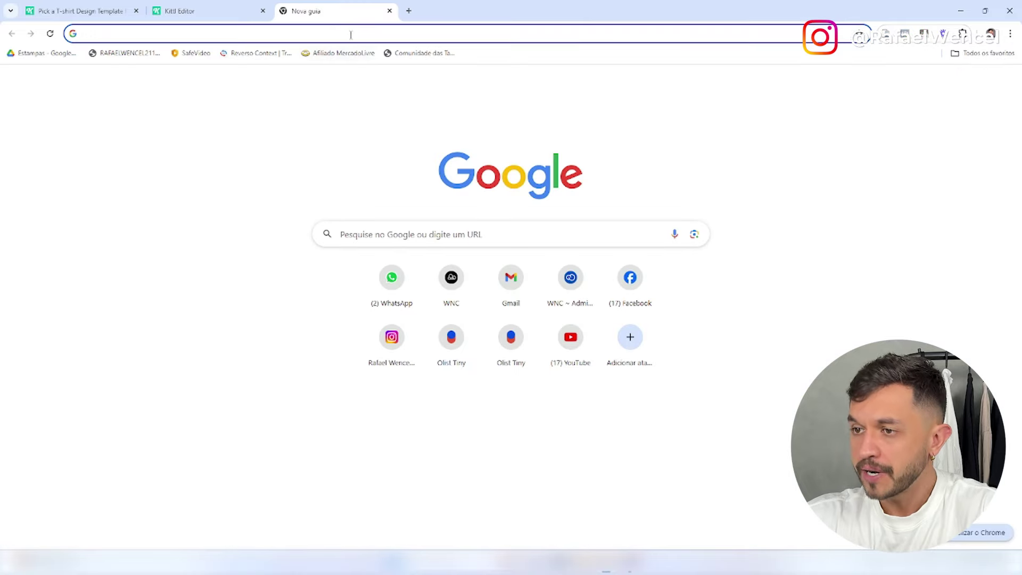
type("dennis roadman")
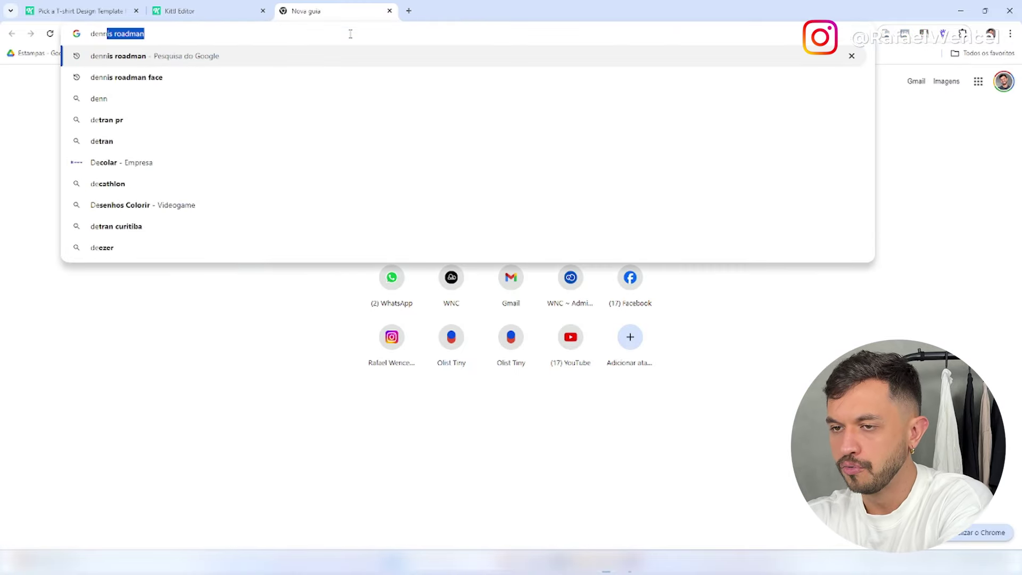
key("Return")
left_click(175, 114)
Filter the image results to large size (Grande)
left_click(391, 108)
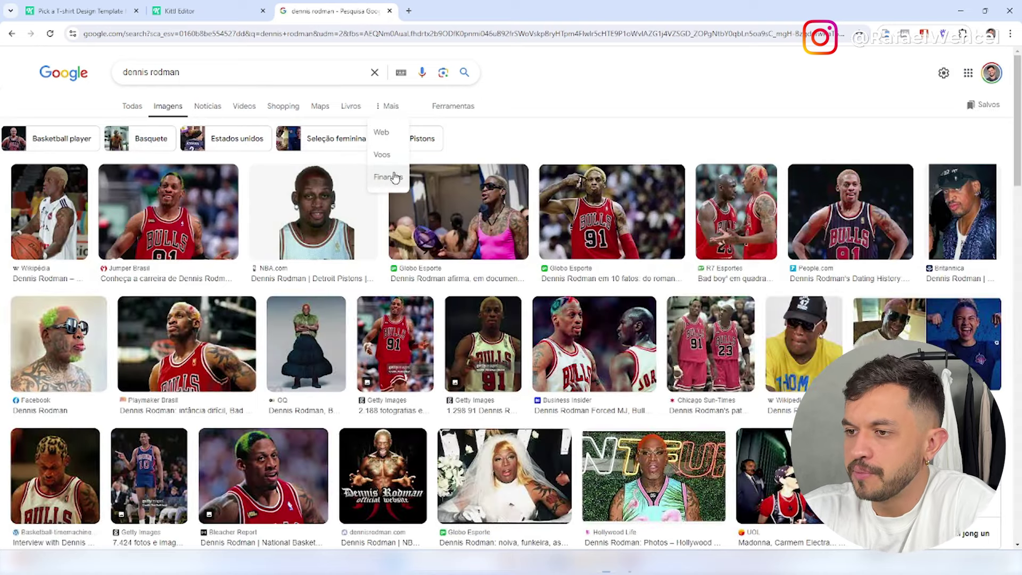
left_click(459, 107)
left_click(138, 171)
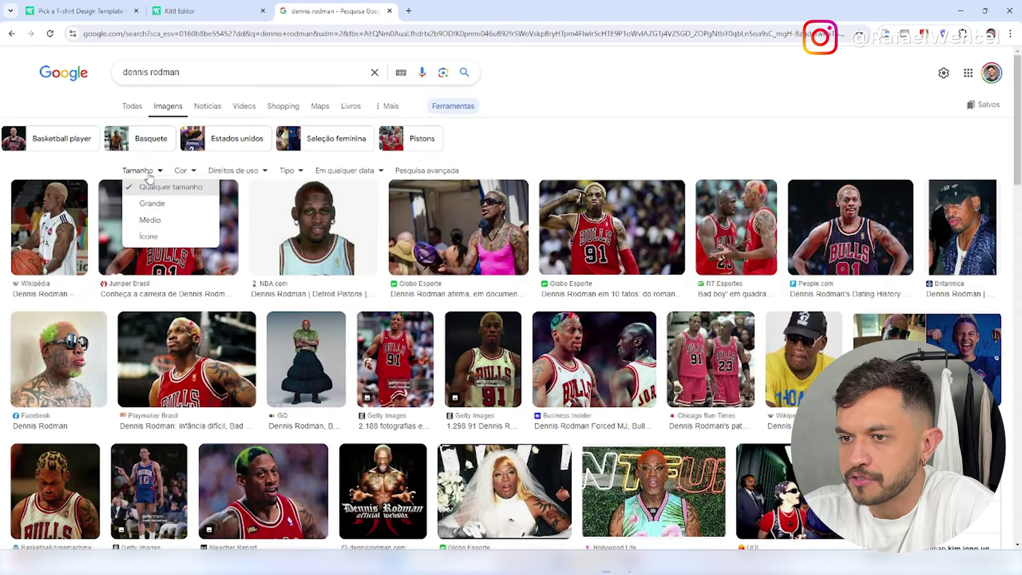
left_click(160, 200)
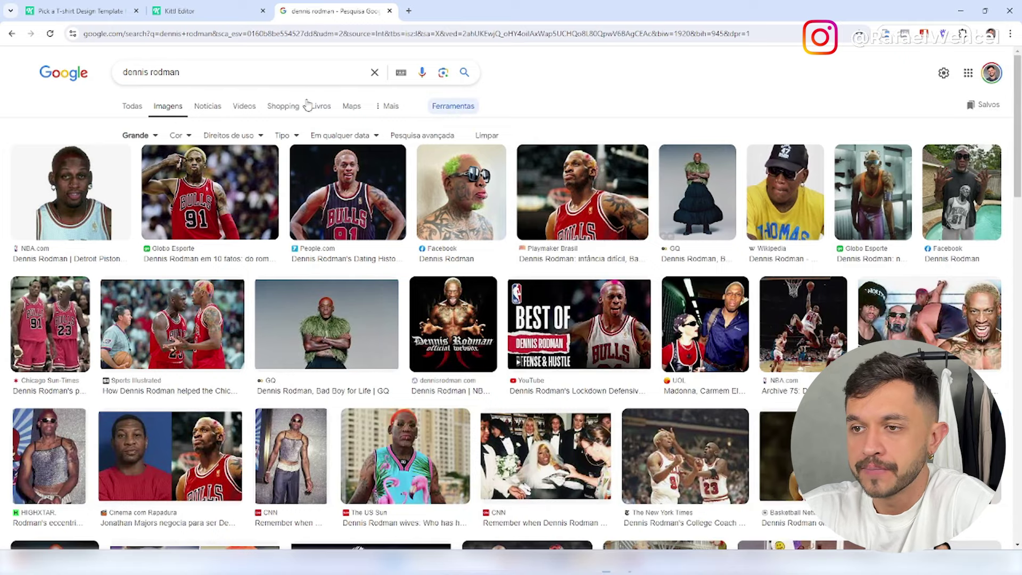
Refine the Google Images search to "dennis rodman face"
left_click(274, 73)
type("face")
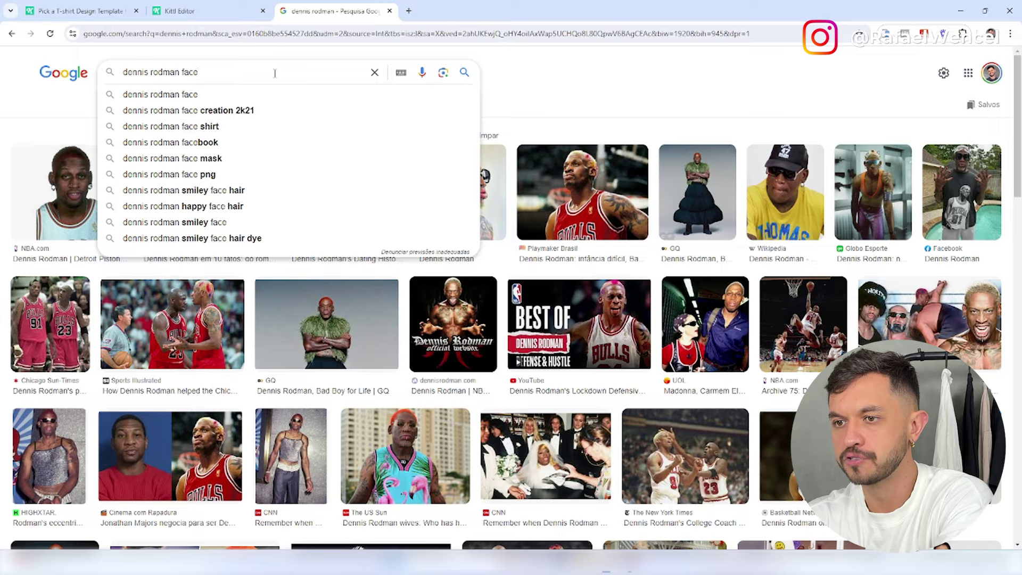
key("Return")
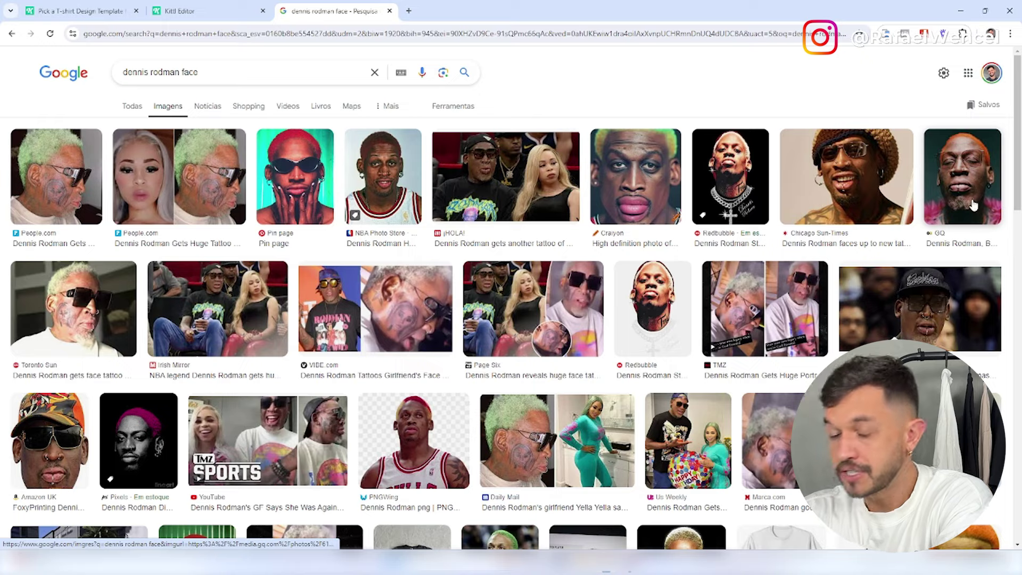
Copy the red-haired portrait with black sunglasses from the results and paste it onto the black artboard in Kittl
left_click(304, 192)
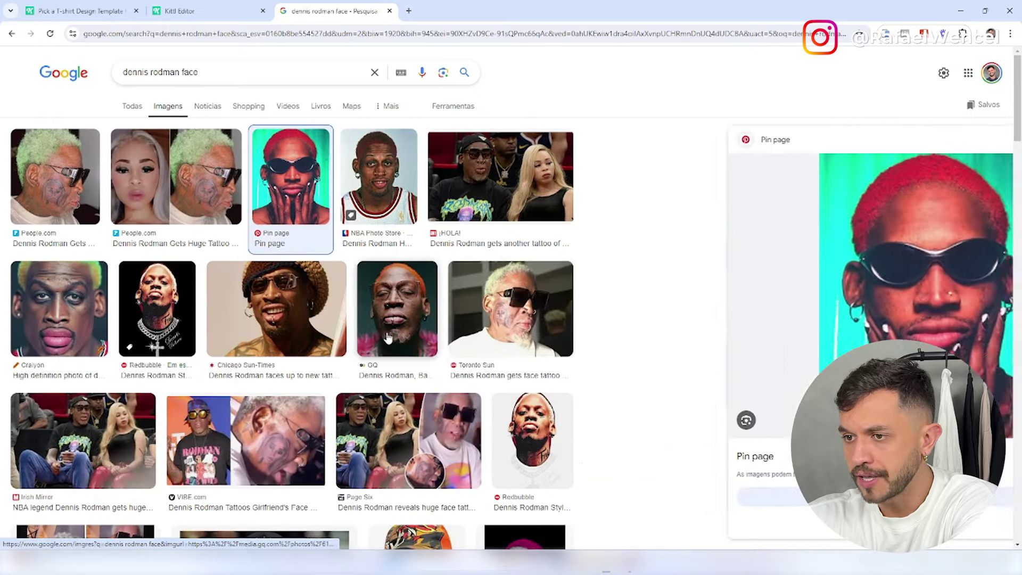
right_click(822, 244)
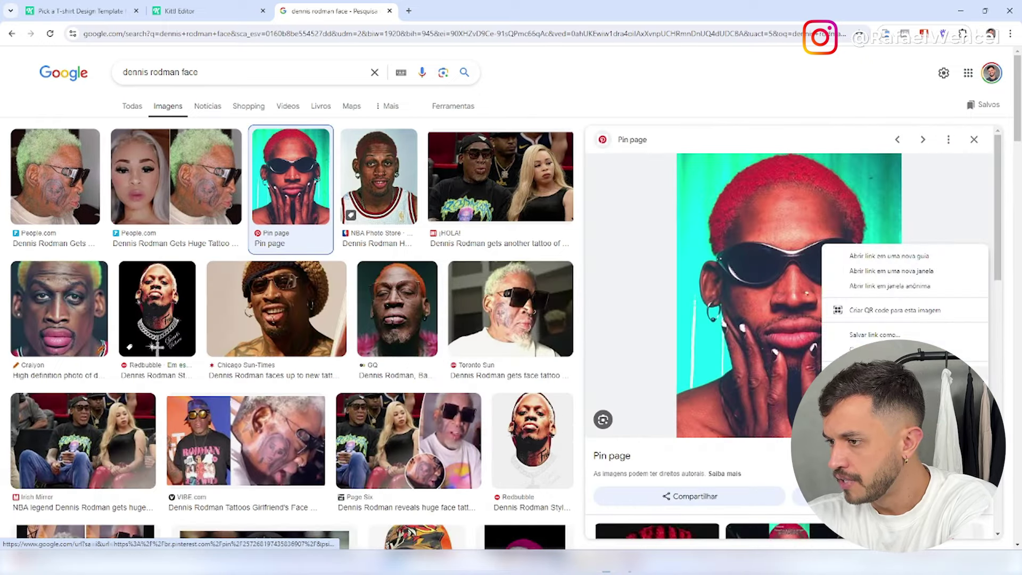
left_click(862, 403)
left_click(215, 7)
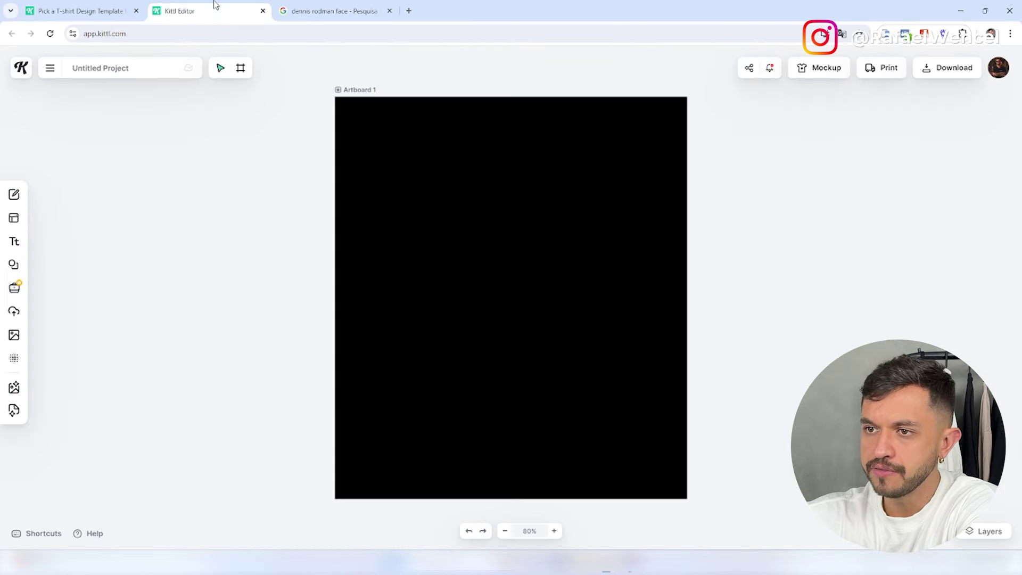
right_click(467, 197)
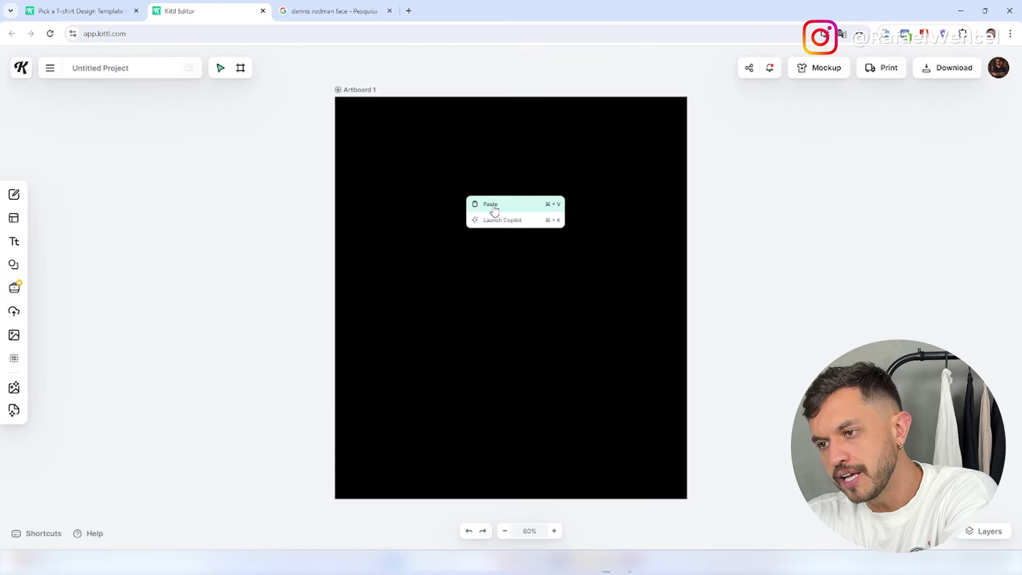
left_click(494, 208)
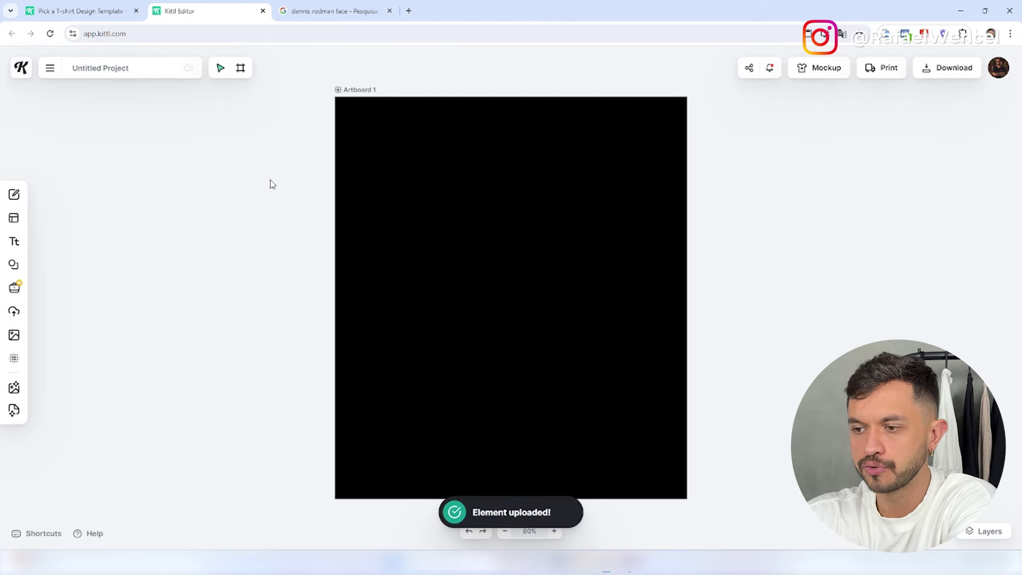
right_click(201, 168)
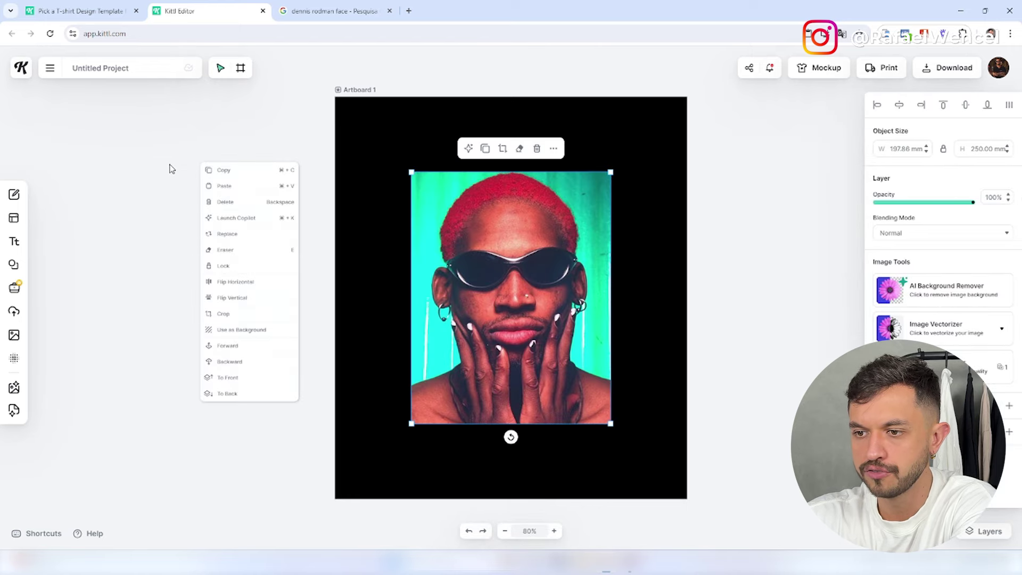
left_click(842, 34)
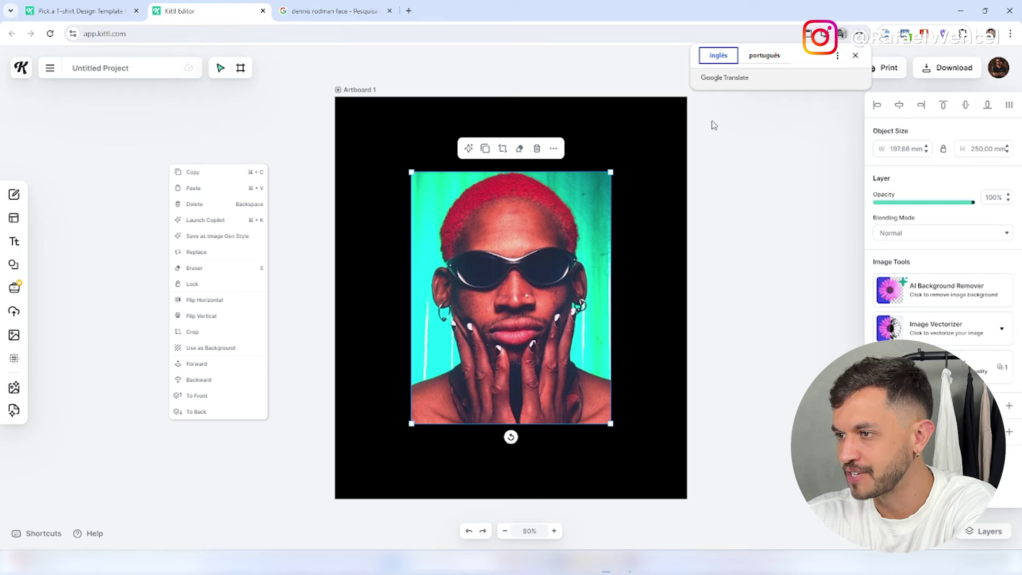
left_click(857, 58)
Enlarge the portrait proportionally to about 248 × 313 mm and center it on the artboard
left_click_drag(611, 423, 646, 467)
left_click_drag(572, 397, 558, 371)
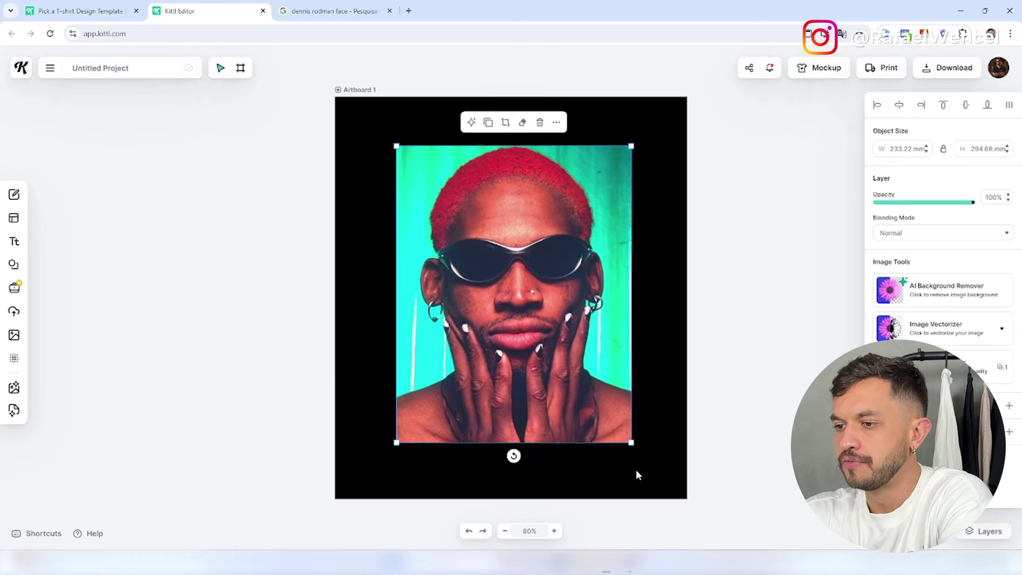
left_click_drag(631, 442, 641, 459)
left_click_drag(569, 417, 558, 404)
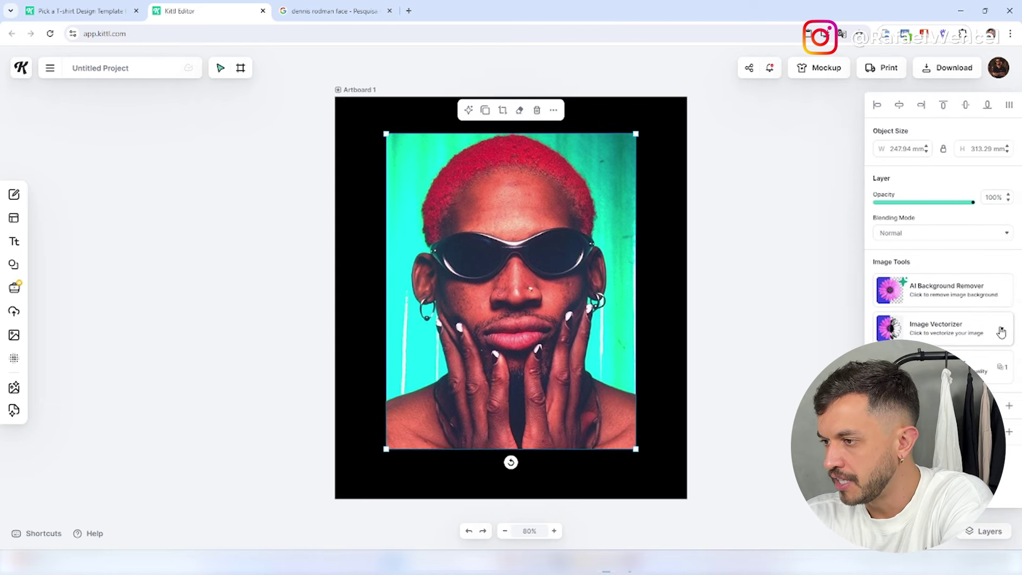
Remove the portrait's background with the AI Background Remover and erase the leftover white streak beside the ear
left_click(940, 293)
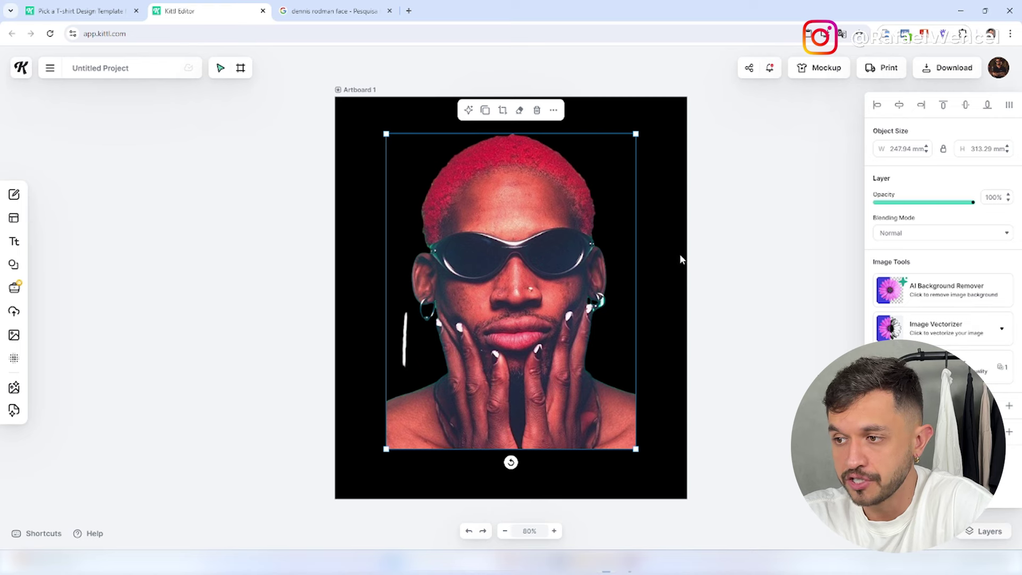
left_click(670, 238)
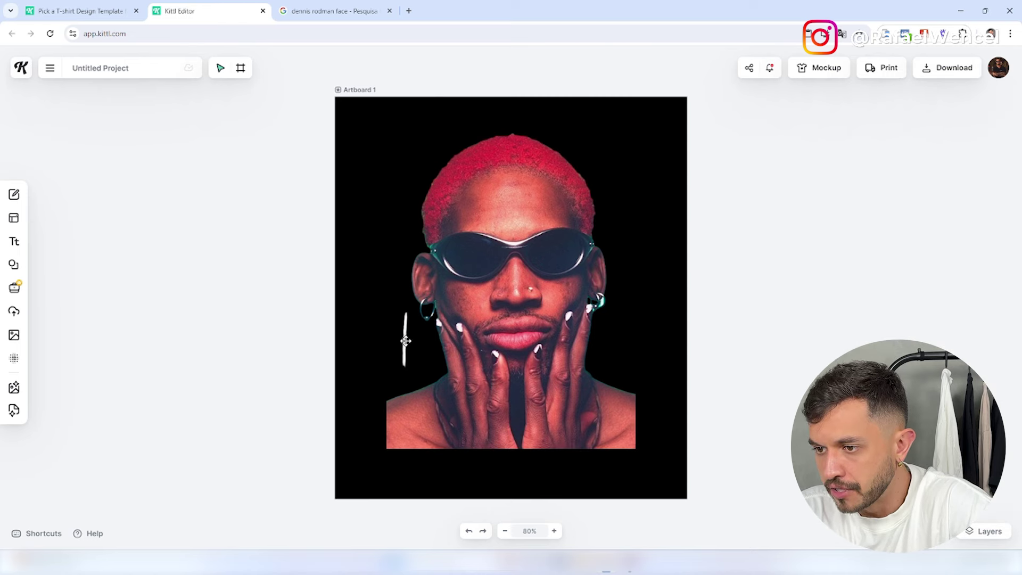
left_click(527, 307)
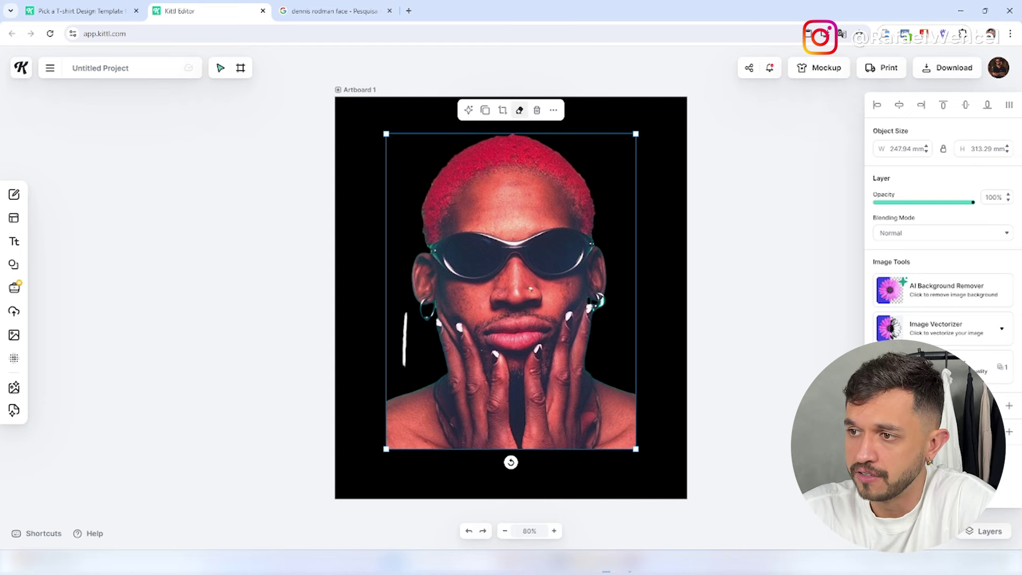
left_click(520, 109)
left_click_drag(405, 371, 406, 319)
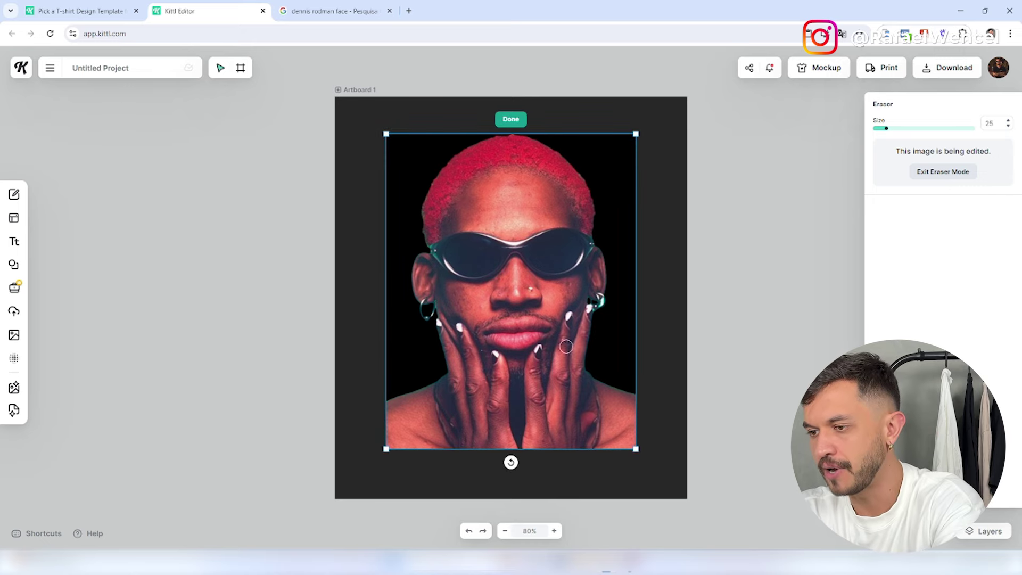
Examine the cutout's edges around the hair, sunglasses, ears and earrings for background remnants
scroll(613, 305, "up", 4)
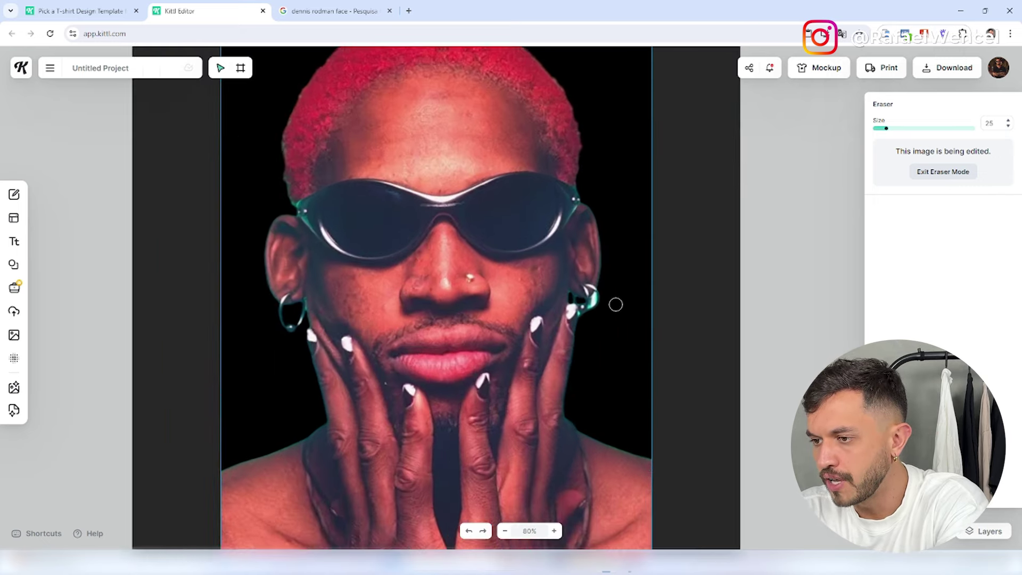
scroll(616, 306, "up", 5)
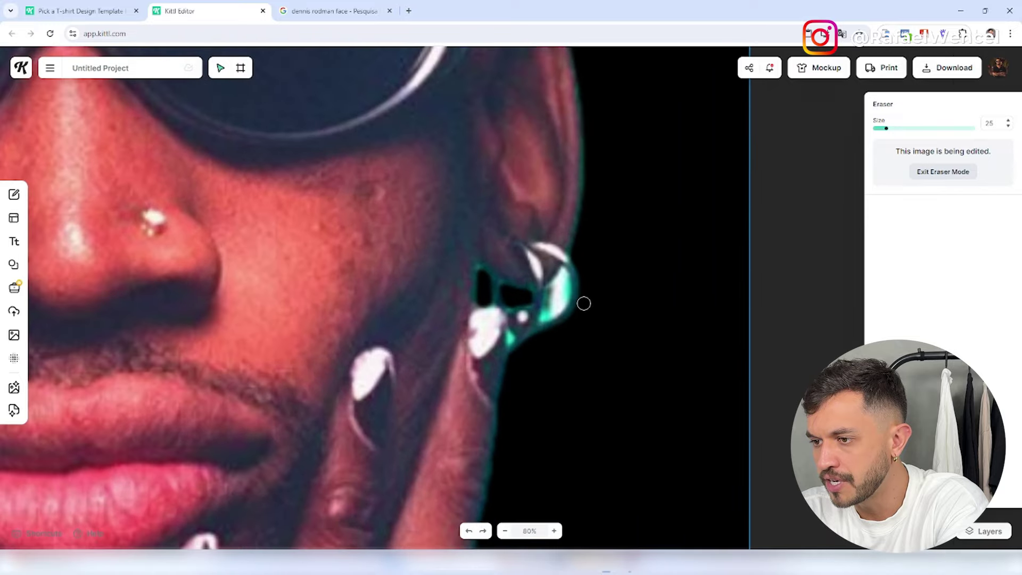
scroll(584, 304, "up", 2)
scroll(557, 274, "up", 7)
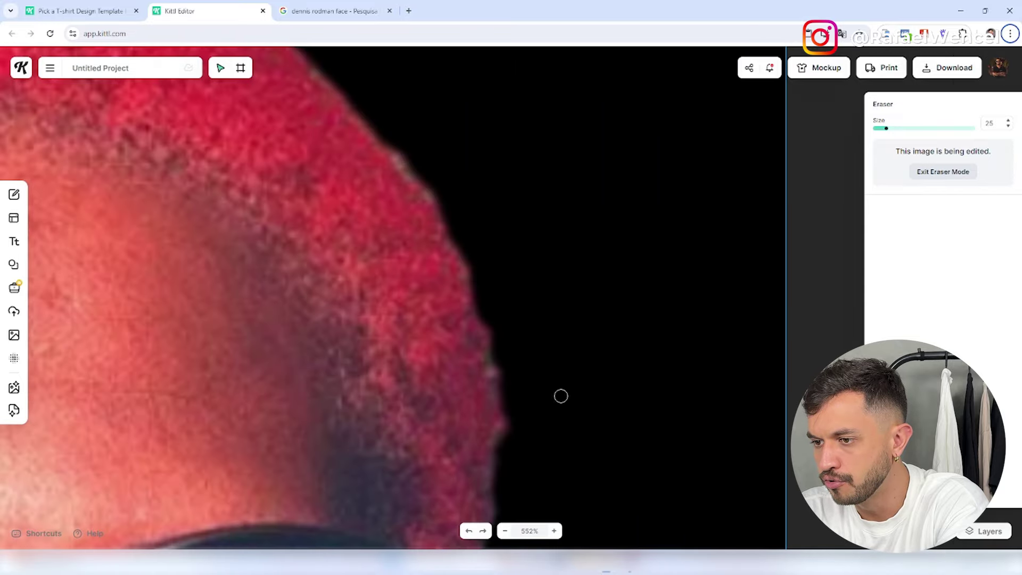
scroll(547, 362, "down", 8)
scroll(568, 356, "up", 8)
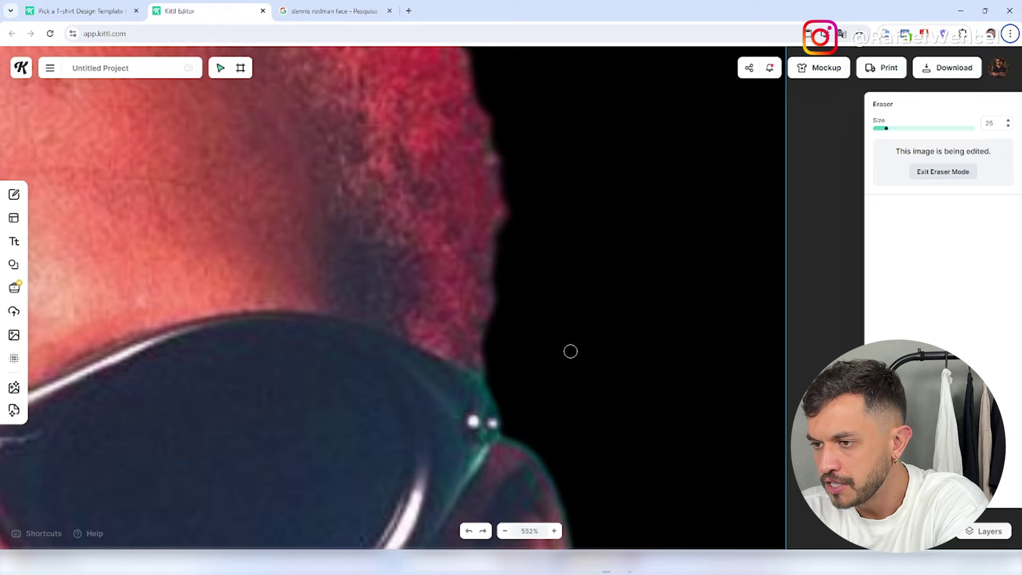
scroll(568, 356, "down", 7)
left_click(555, 531)
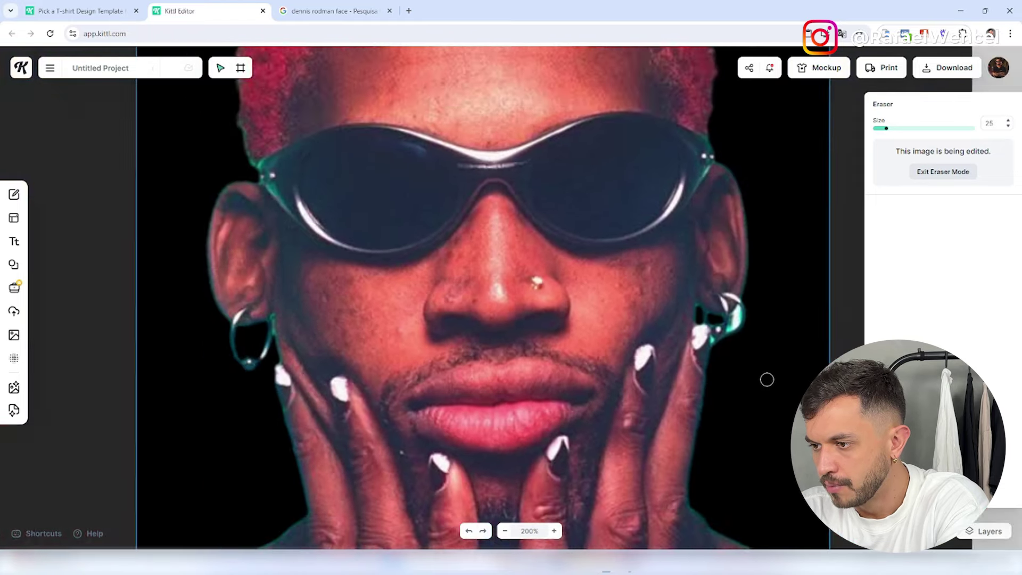
scroll(777, 319, "up", 8)
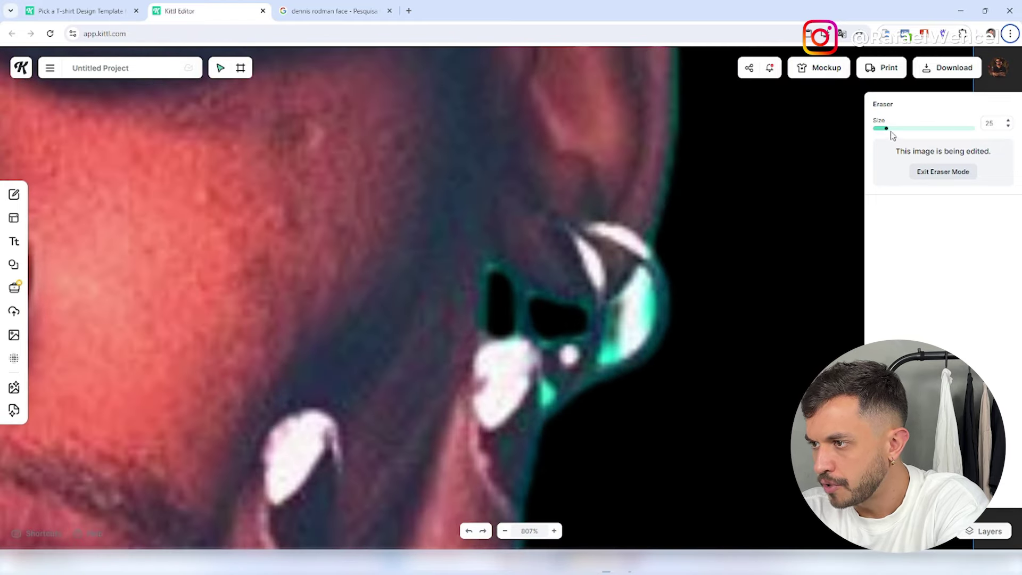
Erase the green remnant inside the hoop earring nearest the nose stud with the eraser at size 18, and finish the erasing
left_click_drag(887, 128, 916, 130)
left_click(940, 128)
left_click(907, 128)
left_click_drag(893, 132, 883, 130)
mouse_move(645, 287)
left_mouse_down()
mouse_move(644, 328)
mouse_move(621, 353)
mouse_move(623, 292)
mouse_move(641, 269)
mouse_move(626, 290)
mouse_move(637, 336)
mouse_move(629, 310)
left_mouse_up()
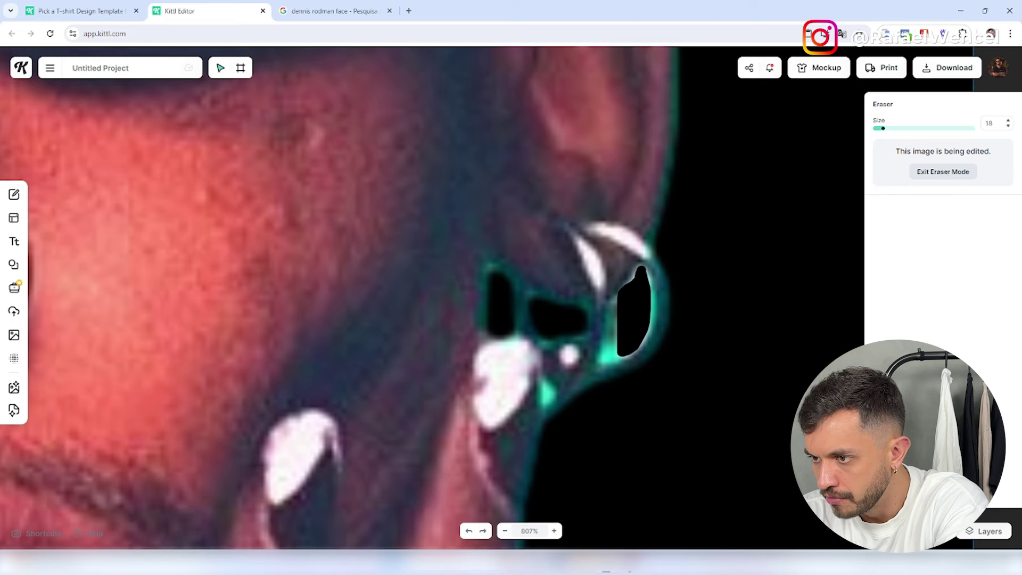
left_click_drag(643, 275, 647, 323)
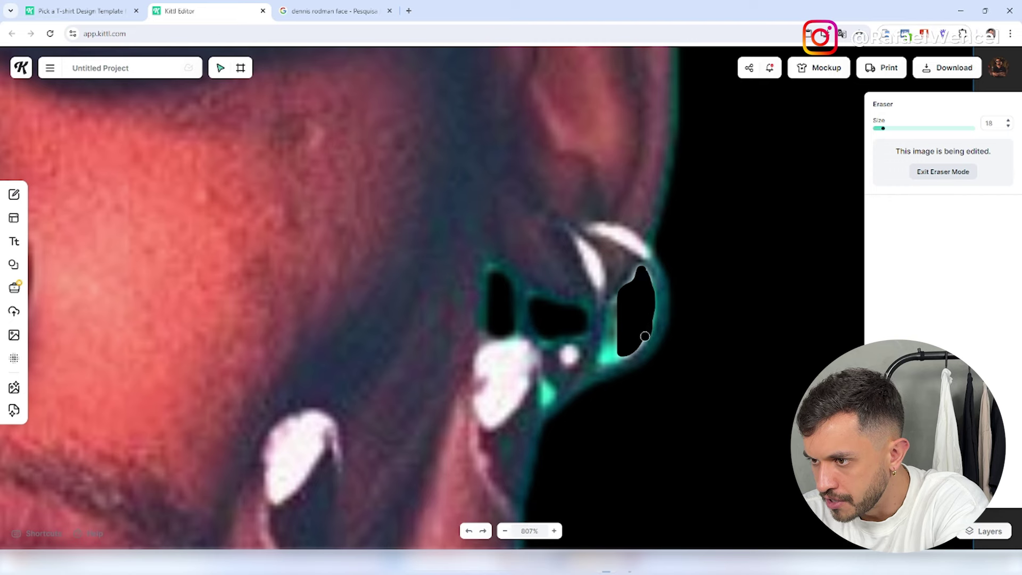
mouse_move(603, 352)
left_mouse_down()
mouse_move(615, 297)
mouse_move(641, 266)
left_mouse_up()
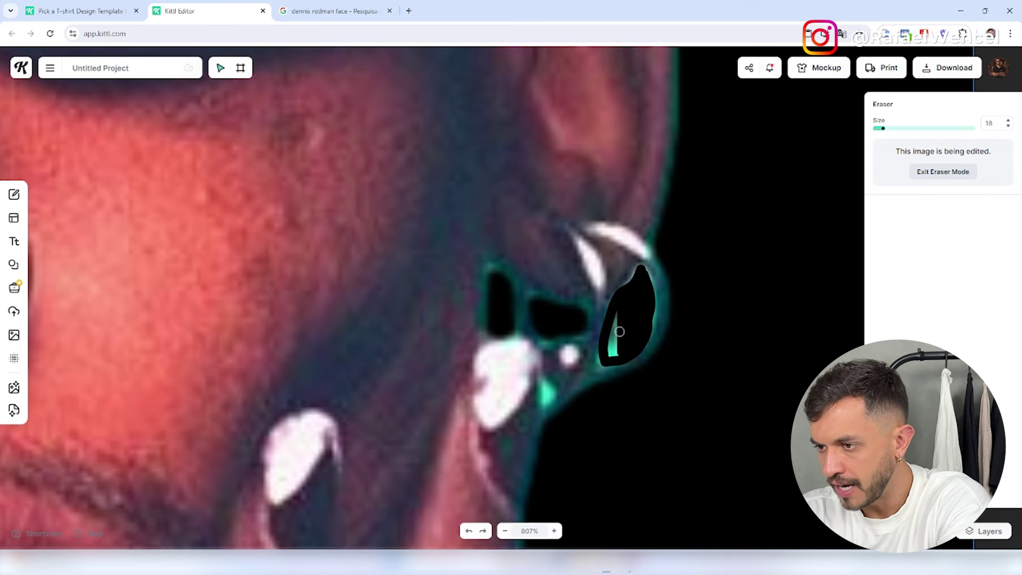
left_click_drag(620, 331, 613, 326)
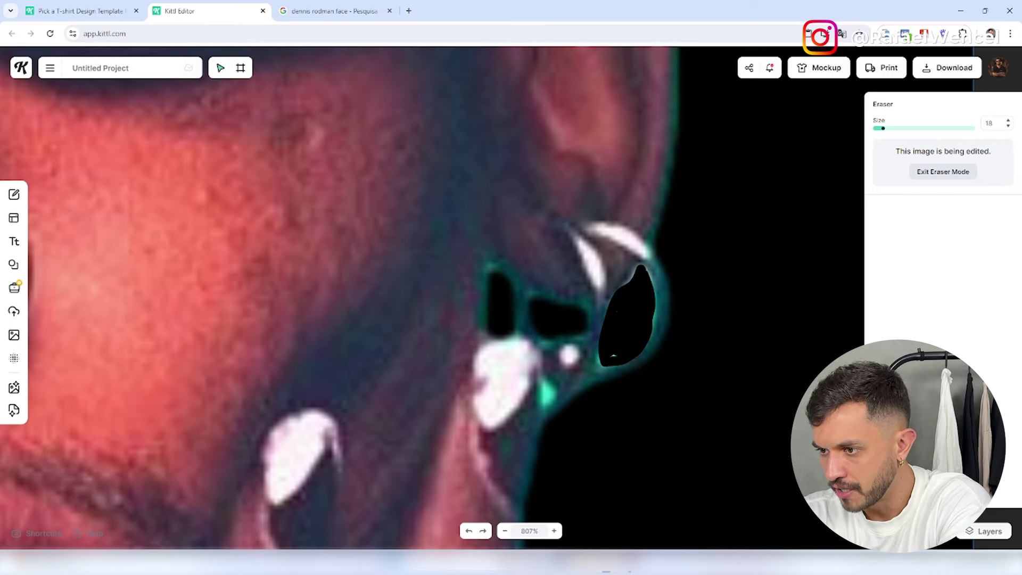
key("shift+1")
key("super")
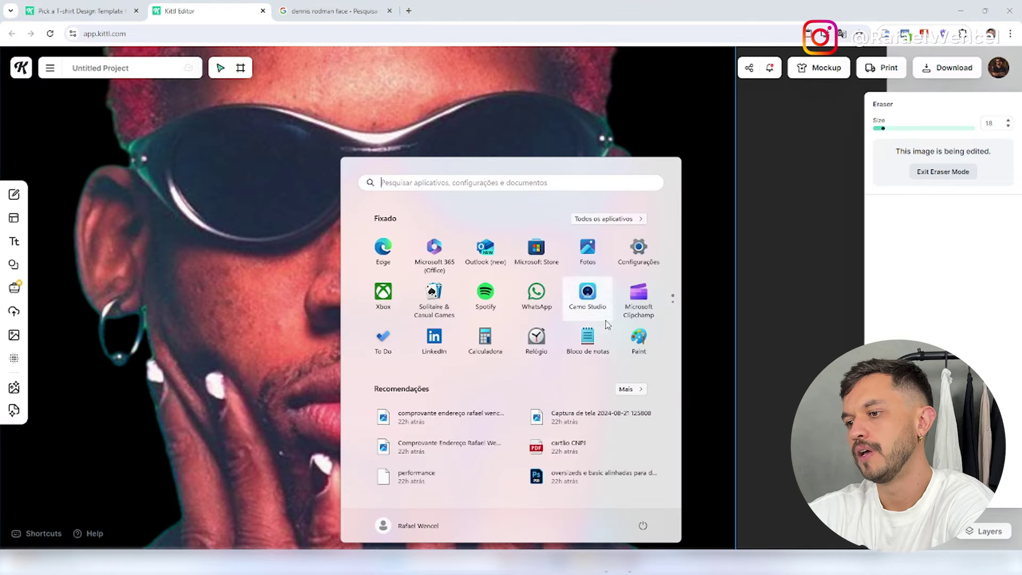
left_click(722, 323)
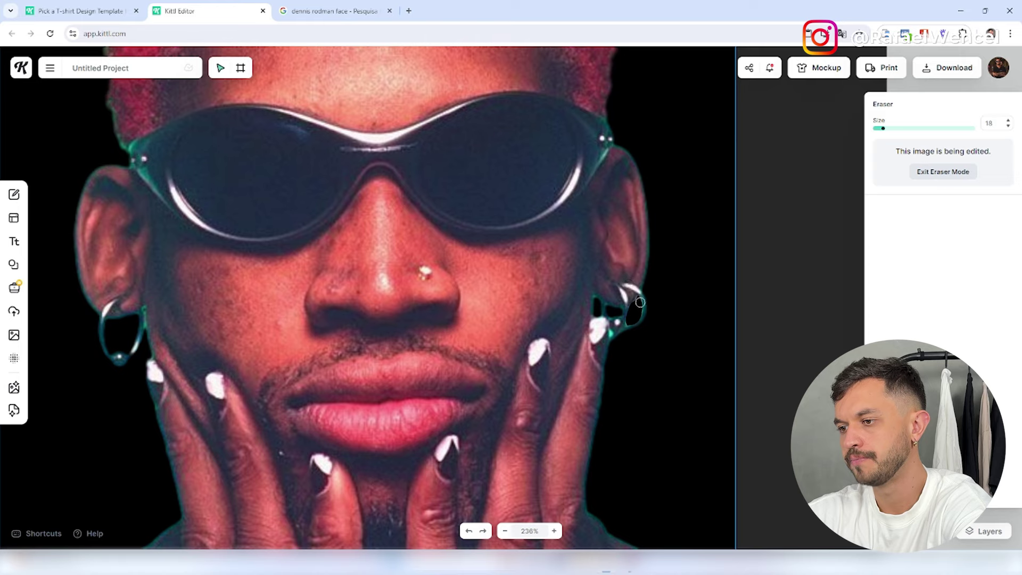
scroll(629, 288, "down", 6)
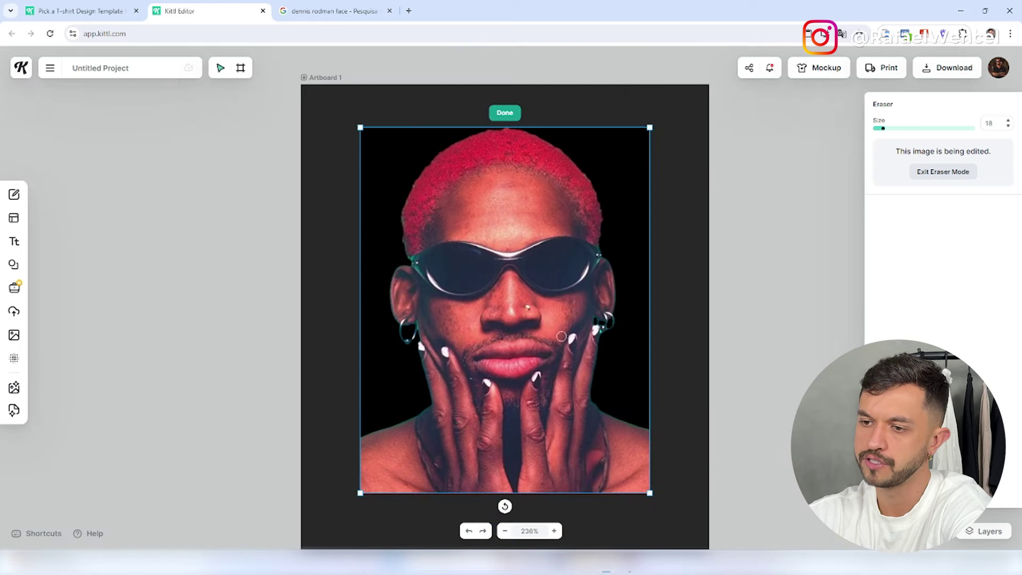
scroll(572, 387, "down", 2)
key("alt")
left_click(510, 164)
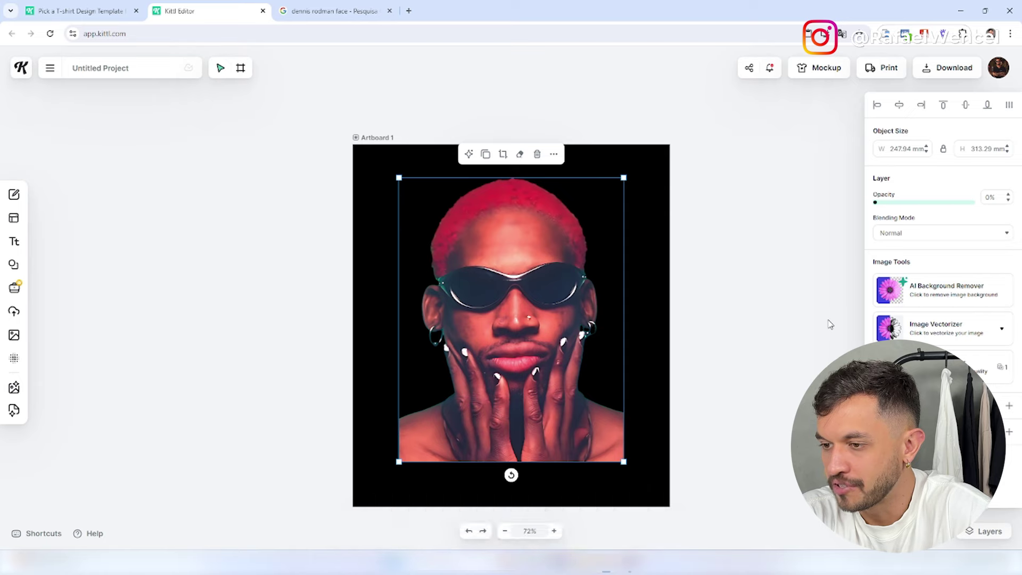
Set the Photo Filter's Remove Color on the portrait to black, 000000, keeping its intensity at 0%
scroll(552, 289, "up", 5)
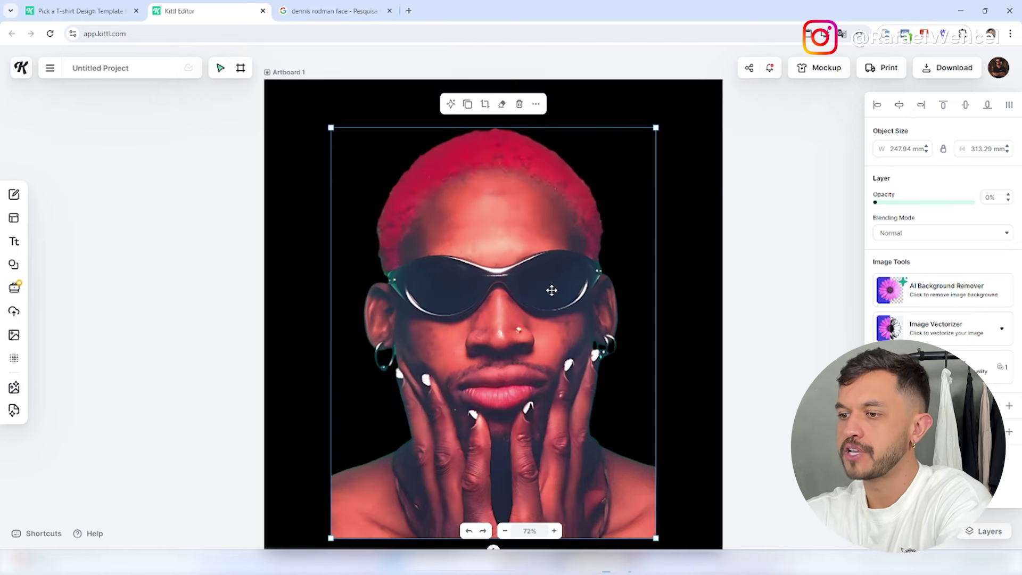
scroll(552, 289, "down", 5)
scroll(529, 324, "up", 2)
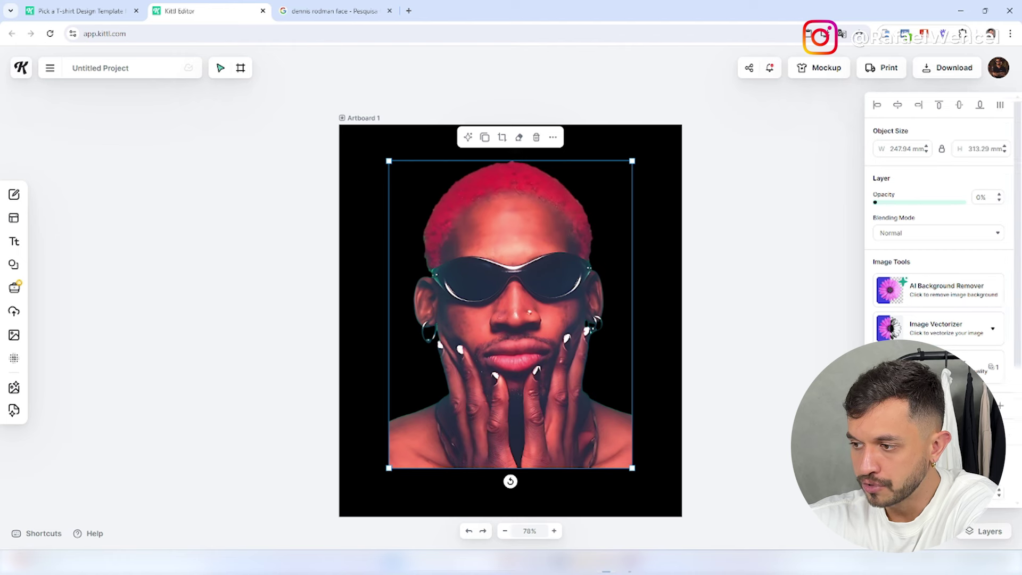
scroll(942, 266, "down", 4)
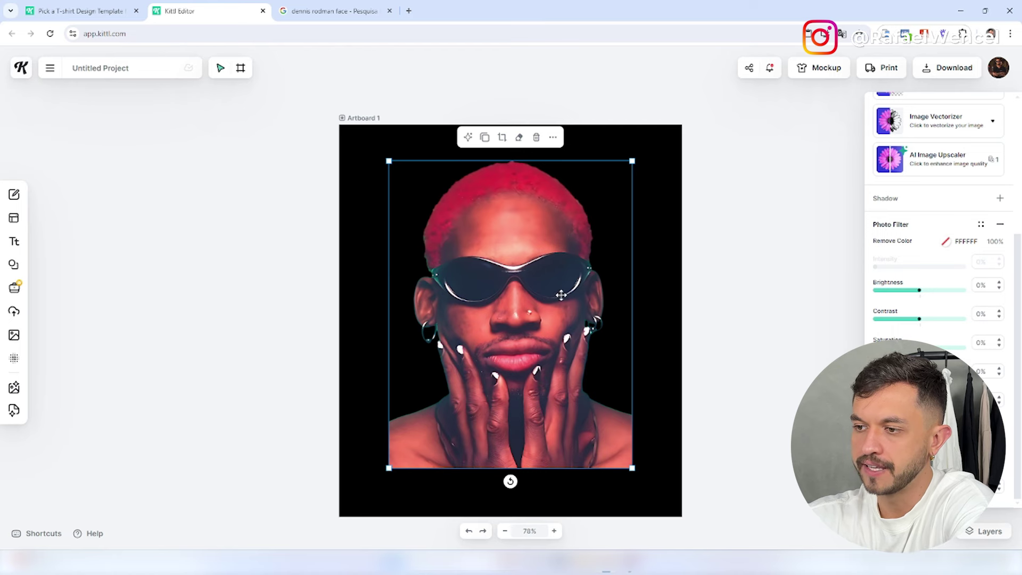
left_click(946, 242)
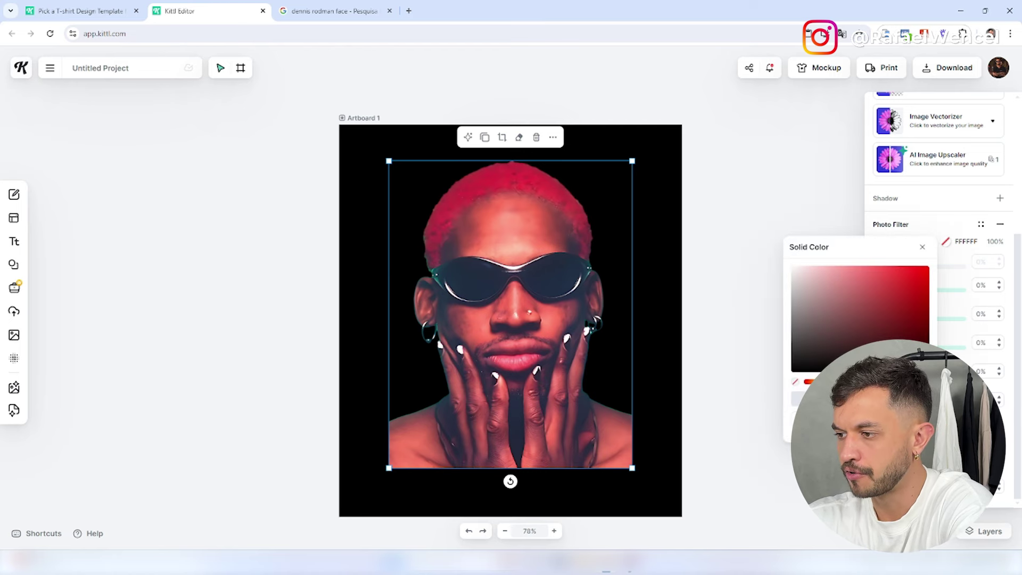
left_click(852, 371)
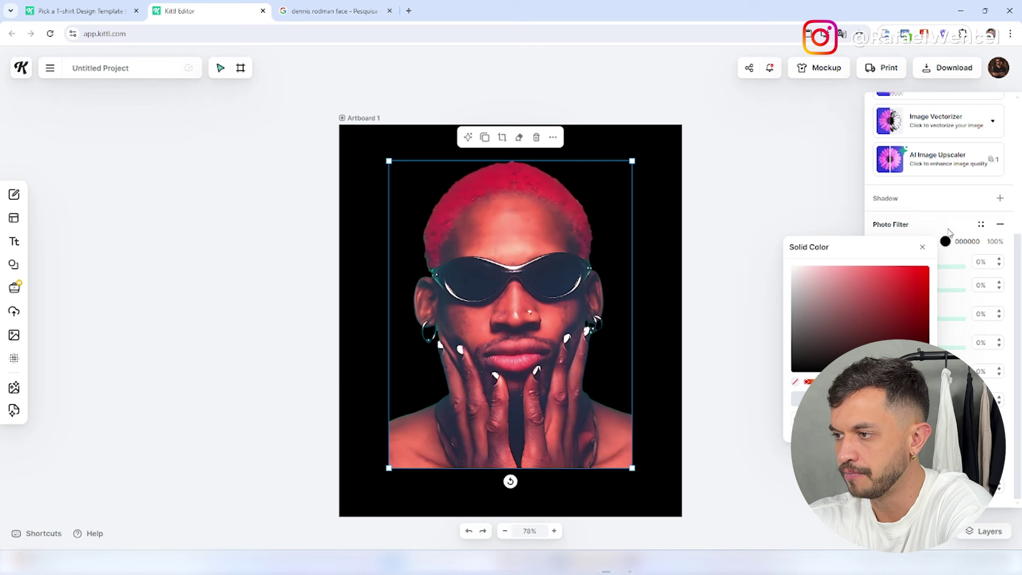
left_click(922, 246)
mouse_move(875, 268)
left_mouse_down()
mouse_move(953, 272)
mouse_move(860, 272)
left_mouse_up()
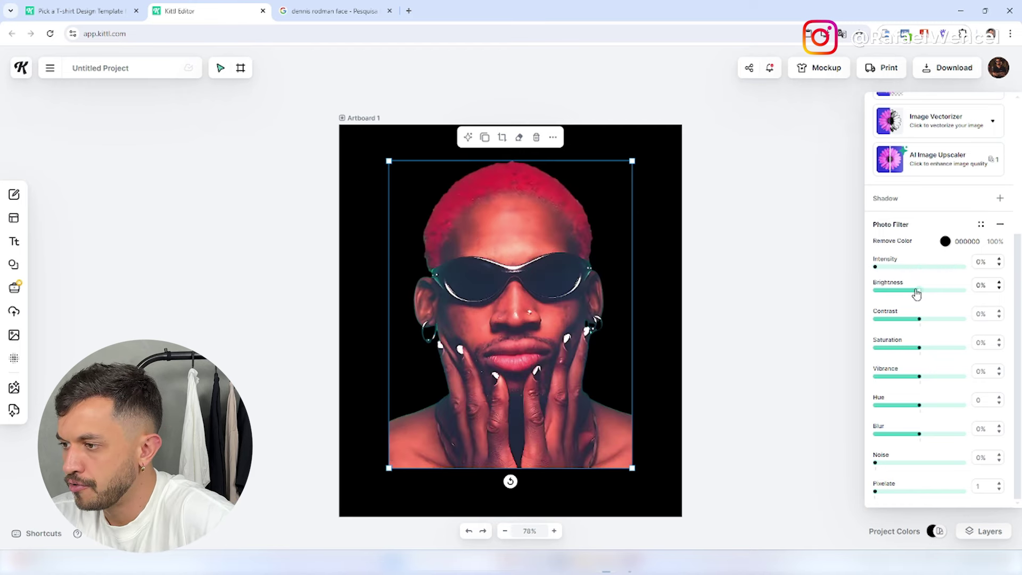
Set the portrait's Photo Filter to brightness -23%, contrast 24%, saturation -32% and vibrance 23%
left_click_drag(912, 293, 909, 290)
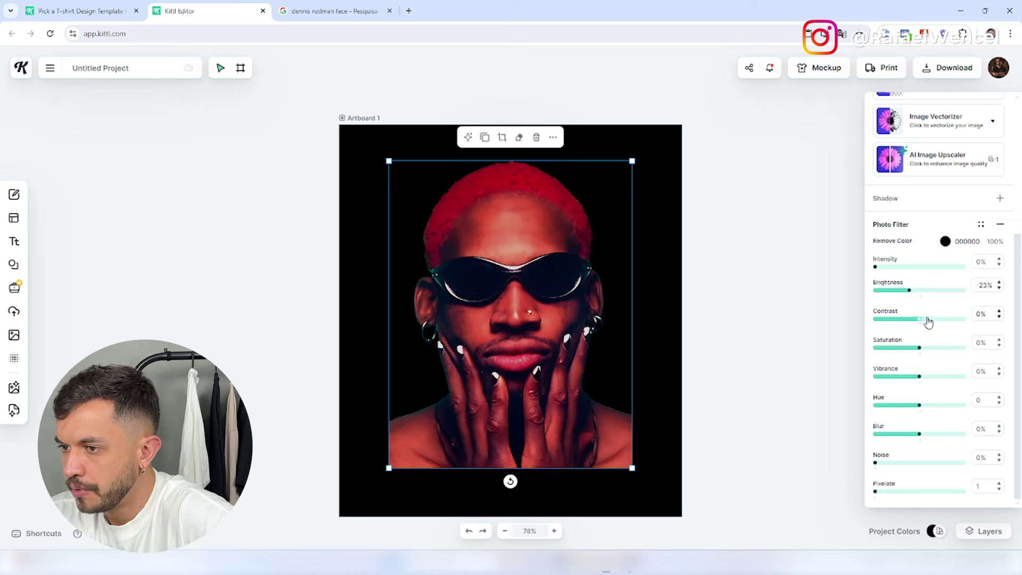
left_click(931, 319)
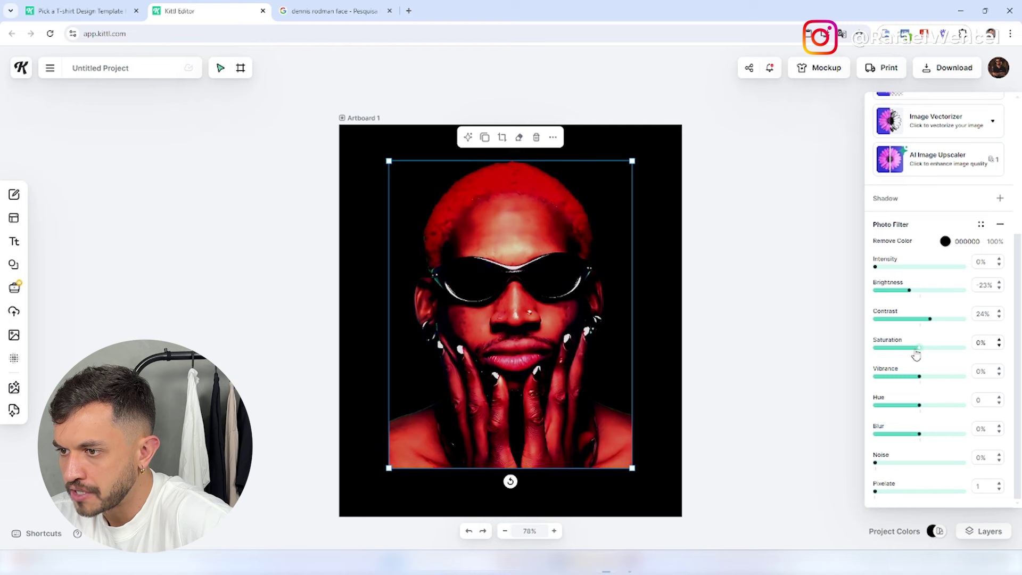
left_click_drag(912, 353, 908, 352)
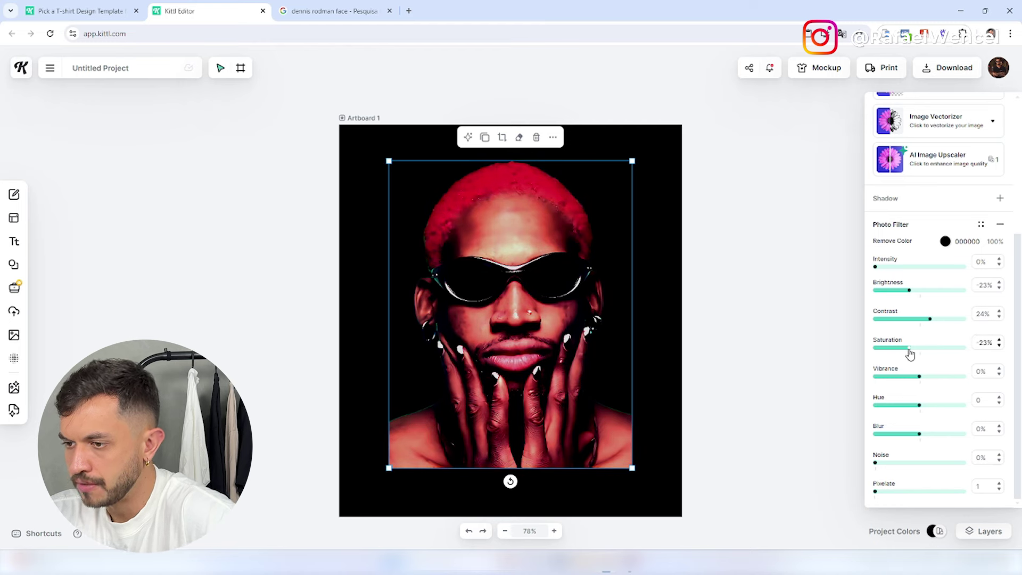
left_click_drag(906, 354, 936, 379)
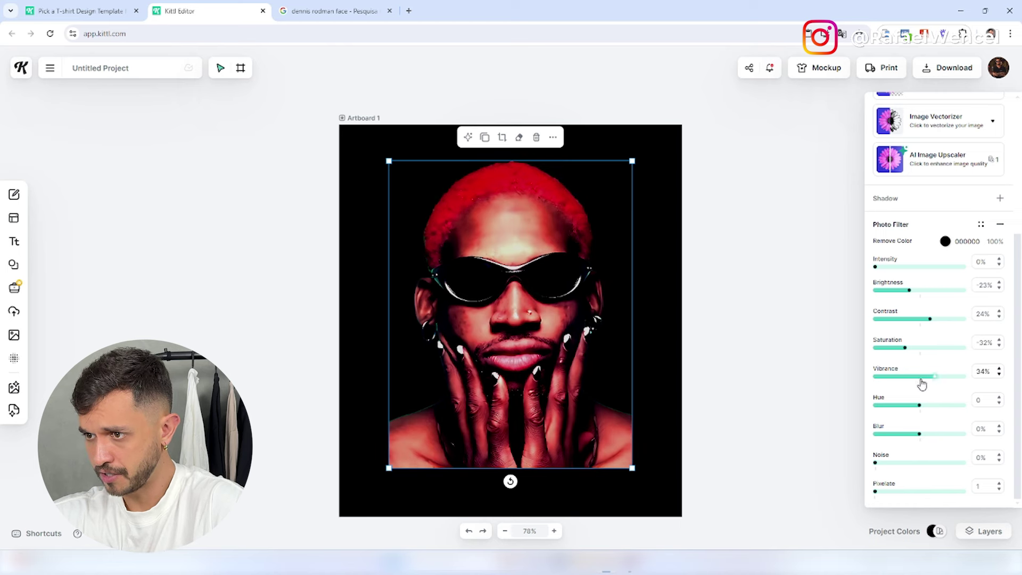
left_click(912, 379)
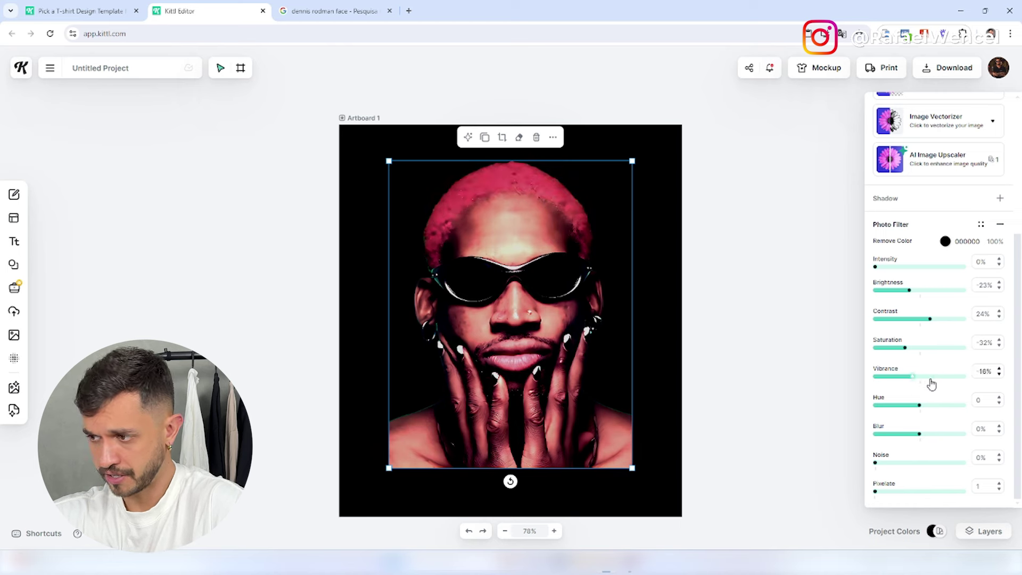
left_click(931, 379)
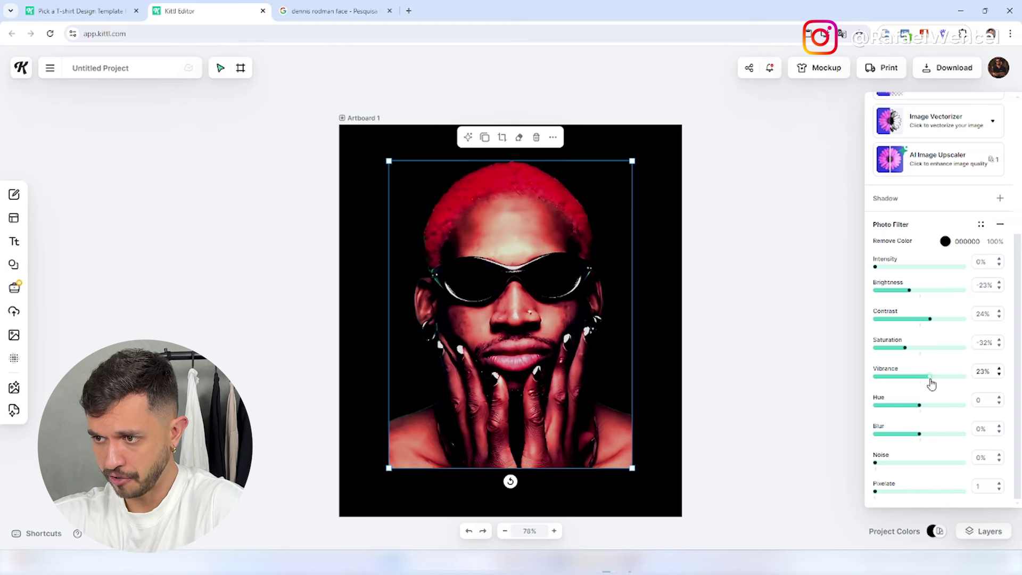
Try hue shifts of -24 and 40 on the whole portrait, and reset its Hue to 0
left_click(910, 407)
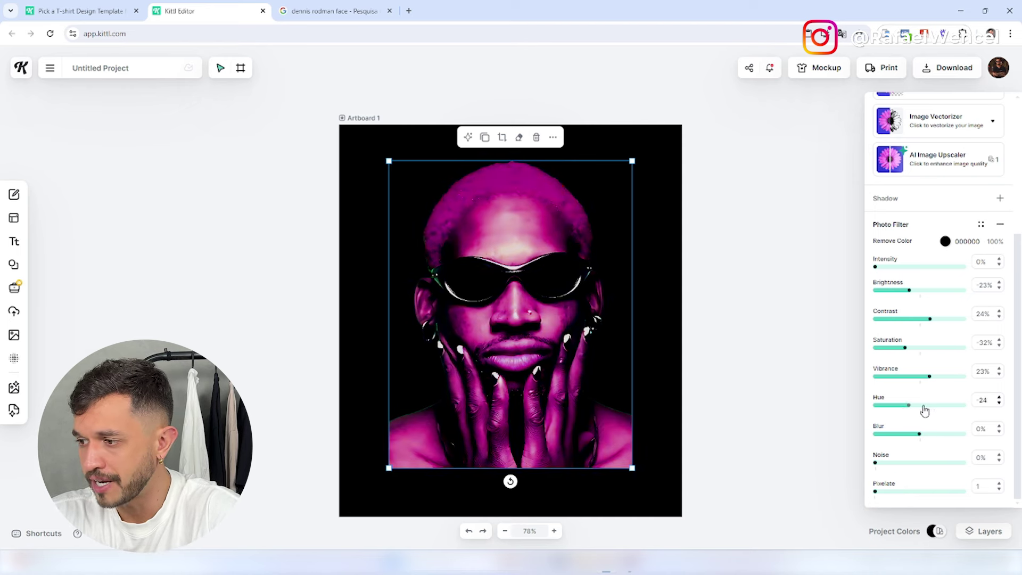
mouse_move(937, 410)
left_mouse_down()
mouse_move(958, 409)
mouse_move(882, 410)
mouse_move(953, 413)
left_mouse_up()
double_click(980, 400)
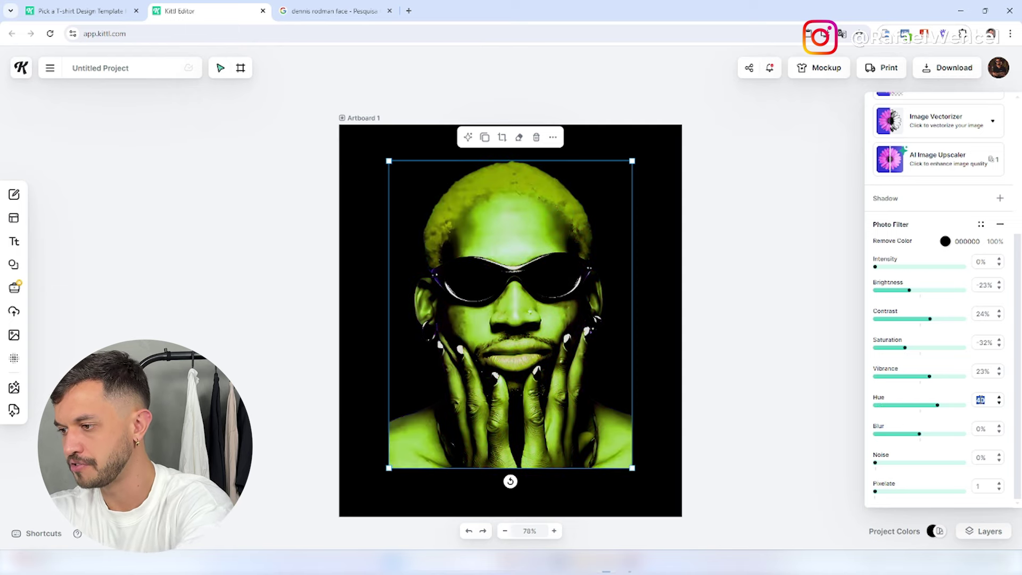
left_click(770, 309)
left_click(614, 353)
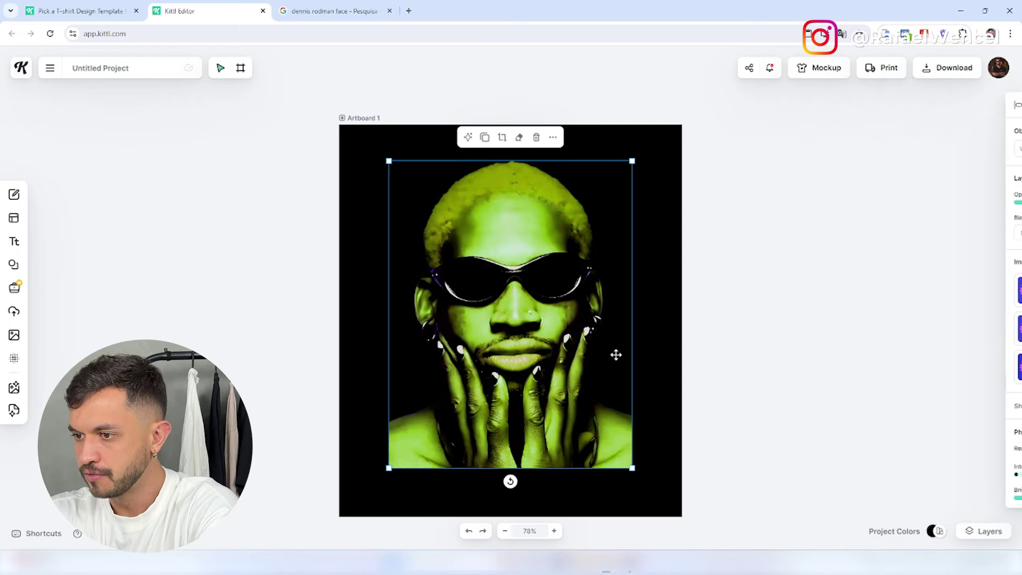
scroll(969, 418, "down", 4)
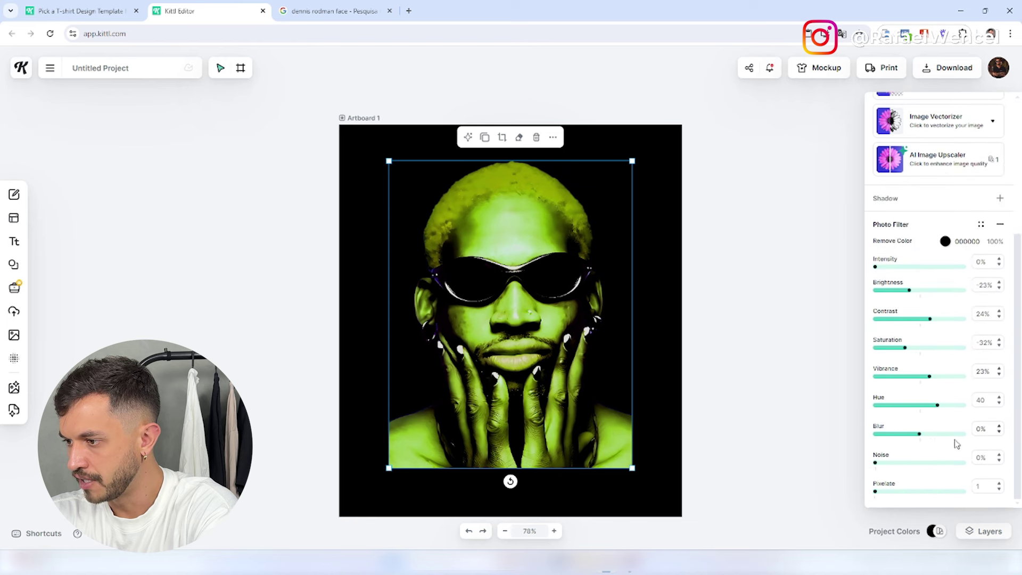
type("0")
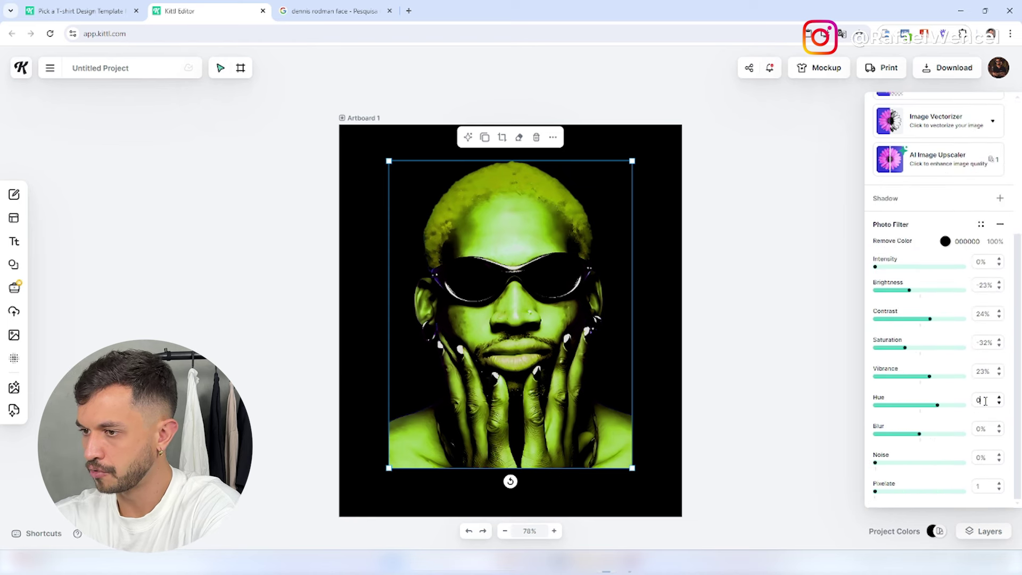
key("Return")
Paste a copy of the filtered portrait exactly over the original and select the upper copy
left_click(659, 307)
left_click(550, 249)
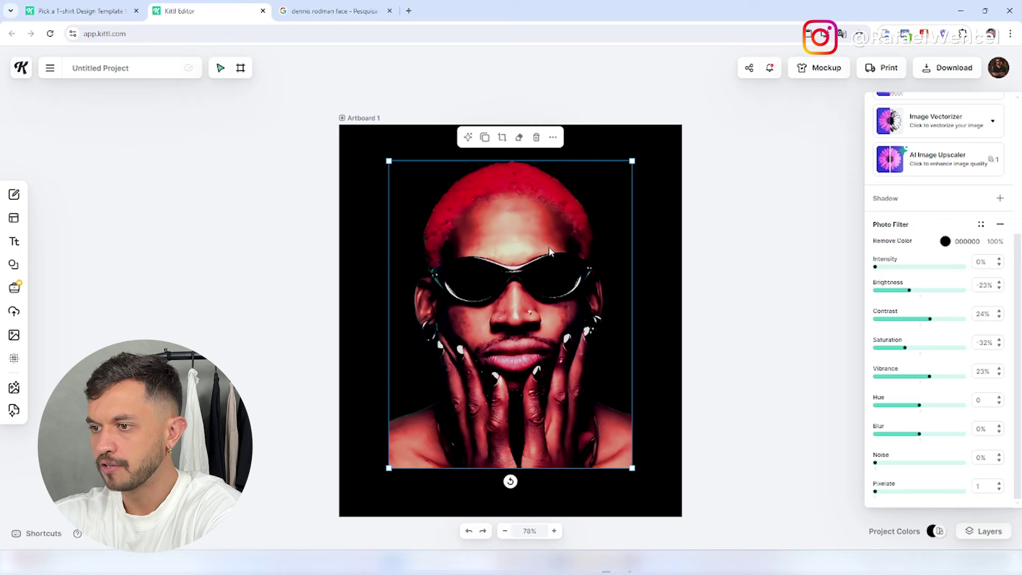
key("ctrl+v")
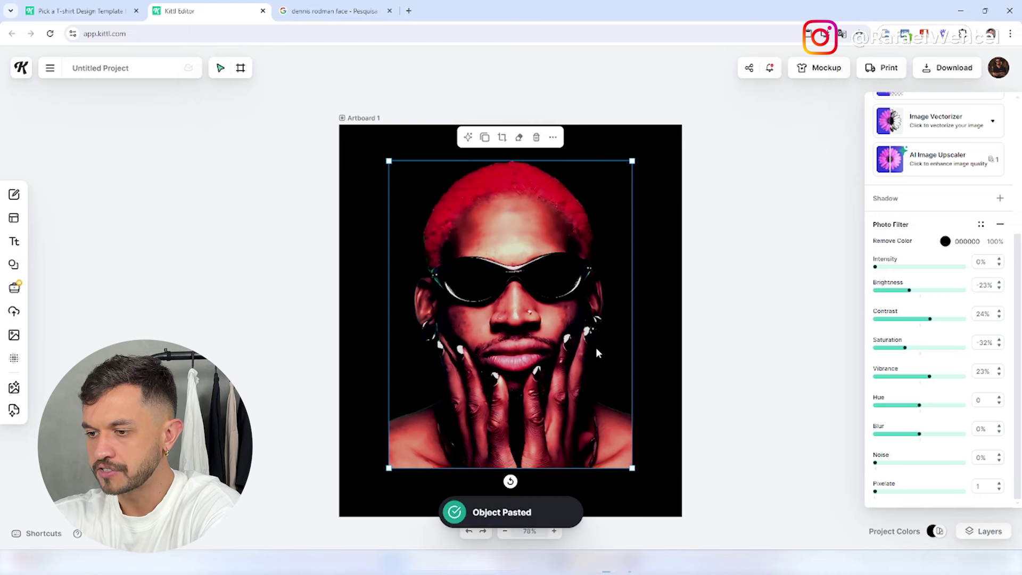
left_click(742, 293)
left_click(536, 273)
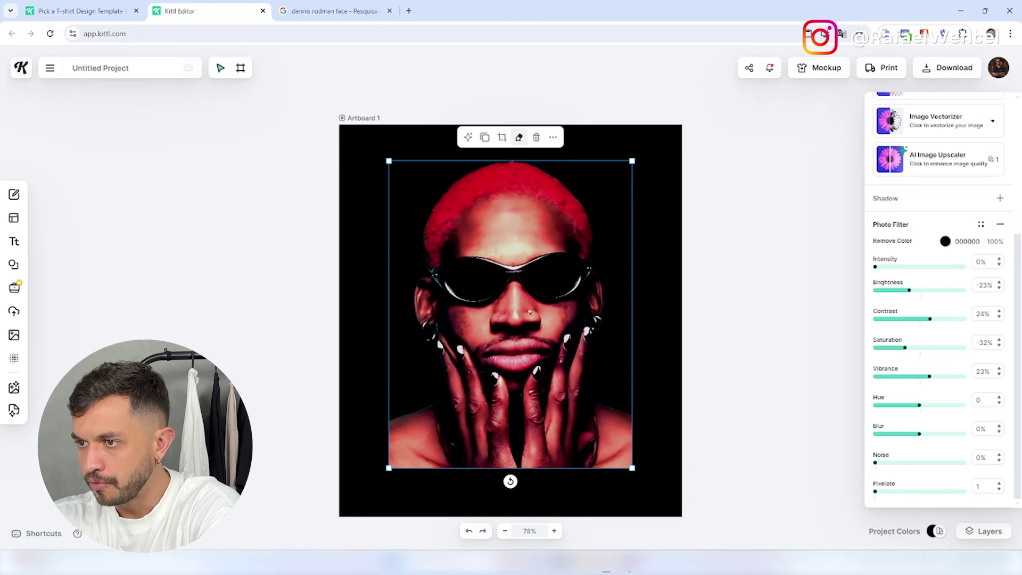
Erase the nose, mouth, hands and shoulders from the upper portrait copy with the eraser at size 133
left_click(519, 138)
left_click_drag(915, 128, 940, 128)
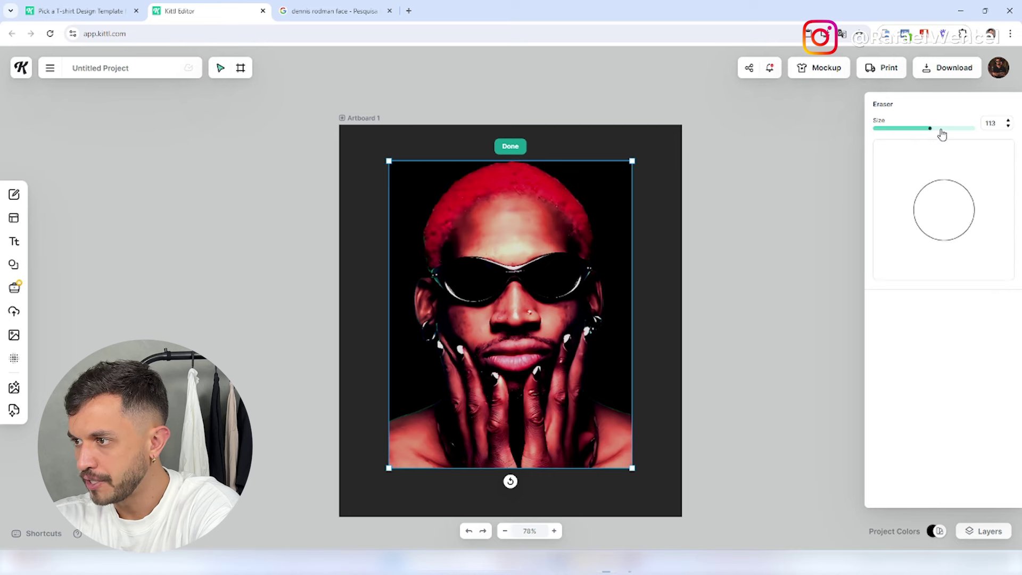
mouse_move(470, 437)
left_mouse_down()
mouse_move(384, 441)
mouse_move(491, 418)
mouse_move(553, 433)
mouse_move(593, 463)
mouse_move(620, 431)
mouse_move(598, 432)
mouse_move(597, 420)
mouse_move(414, 441)
mouse_move(583, 416)
mouse_move(470, 388)
mouse_move(523, 346)
mouse_move(516, 282)
left_mouse_up()
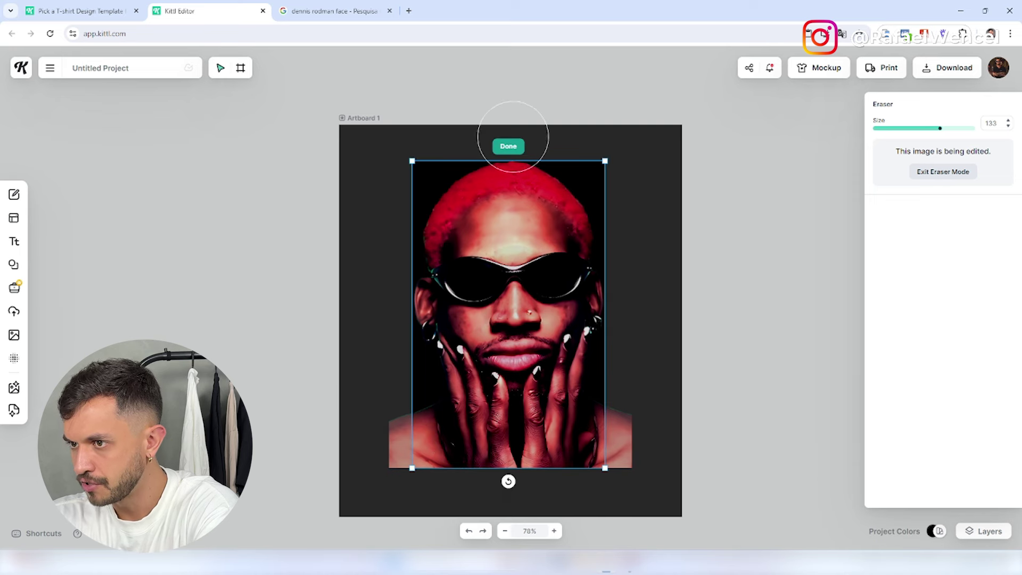
left_click(508, 146)
Toggle the lower portrait layer's visibility to compare both copies, and leave it hidden
left_click(984, 531)
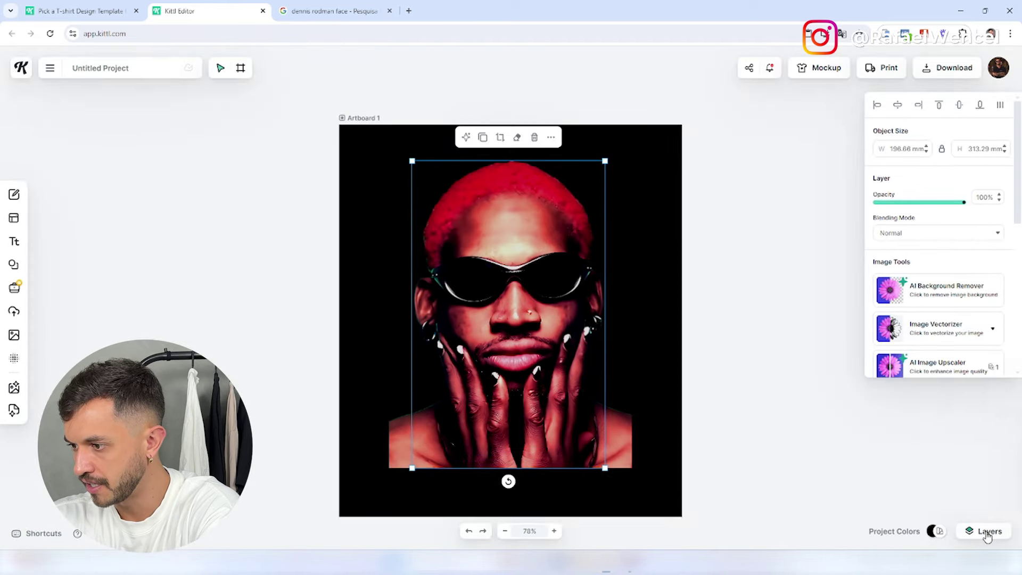
left_click(995, 461)
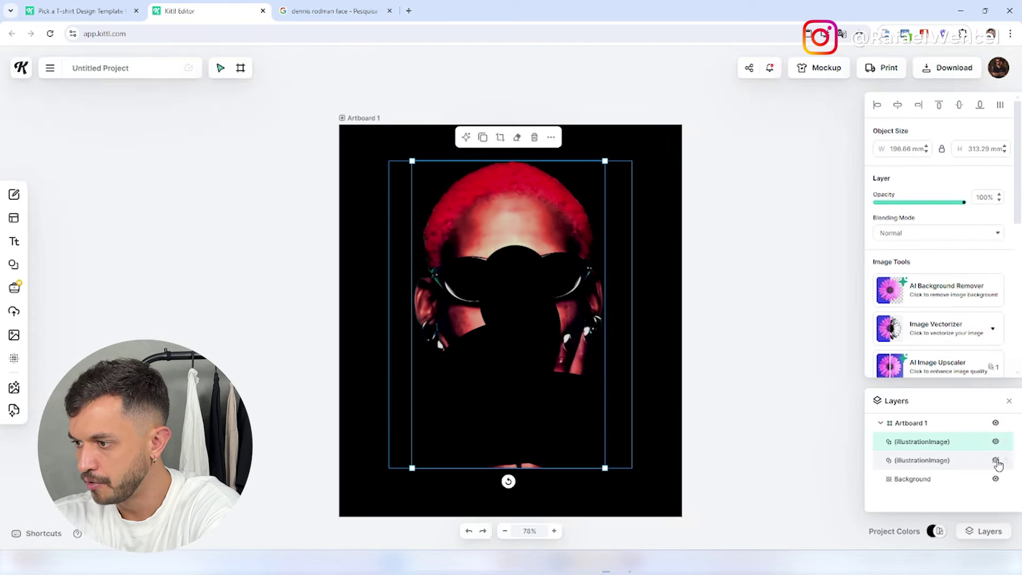
left_click(995, 461)
left_click(995, 461)
left_click(995, 461)
left_click(996, 461)
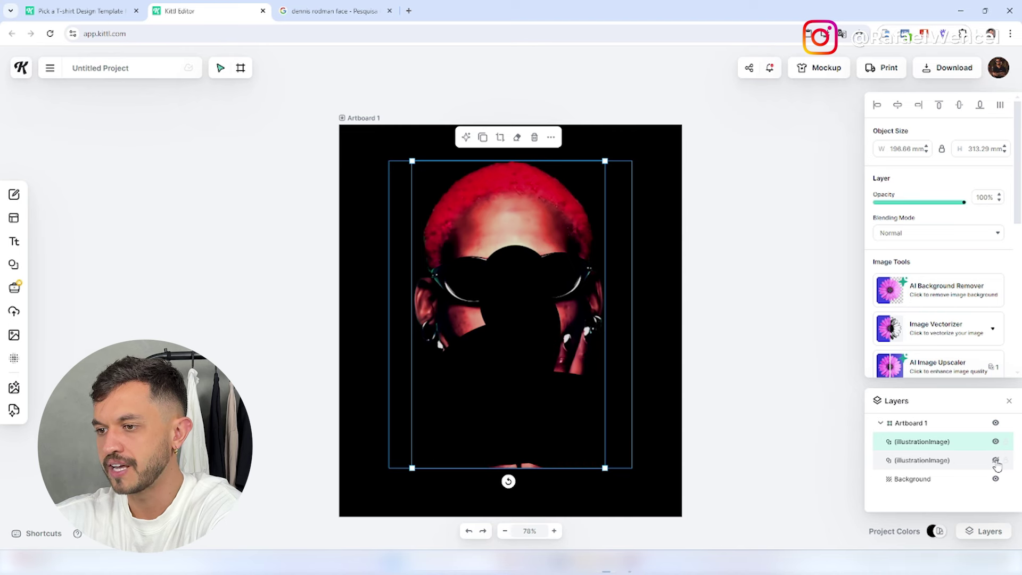
left_click(996, 461)
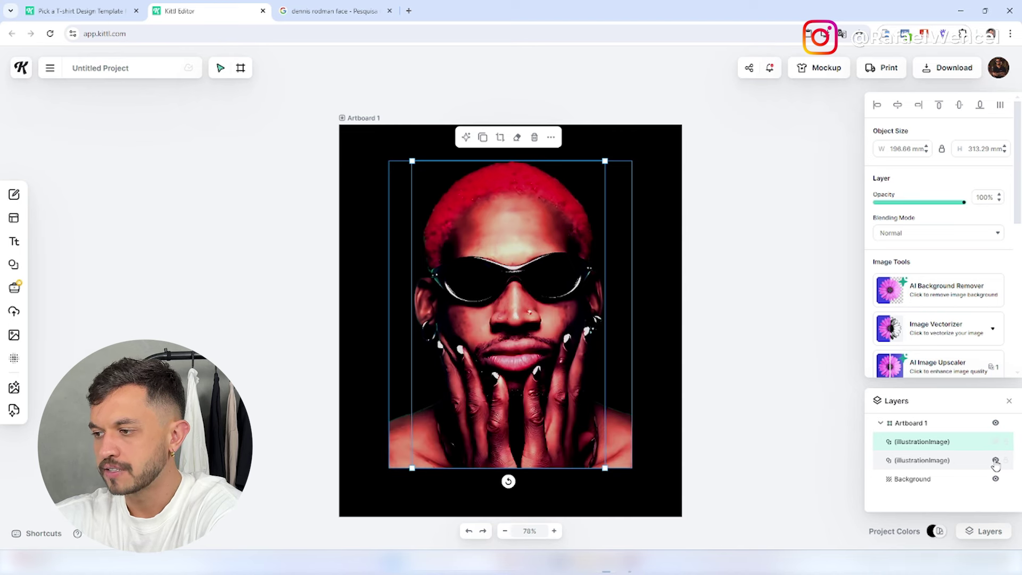
left_click(995, 461)
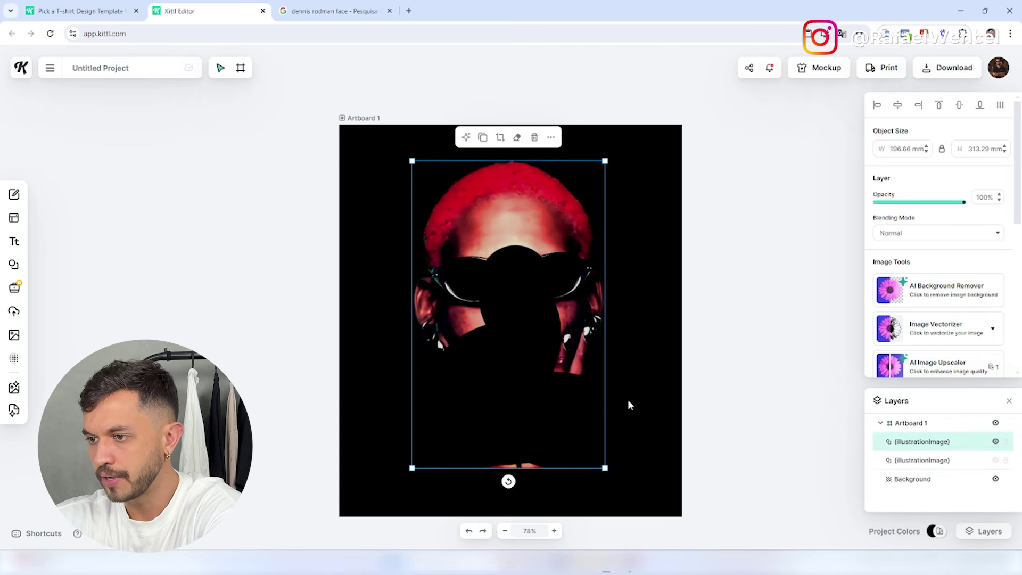
Erase the forehead, sunglasses, ears and remaining face from the upper copy at eraser size 133, keeping the hair
left_click(517, 137)
mouse_move(572, 383)
left_mouse_down()
mouse_move(594, 305)
mouse_move(509, 331)
mouse_move(443, 329)
mouse_move(438, 303)
mouse_move(490, 240)
mouse_move(532, 239)
left_mouse_up()
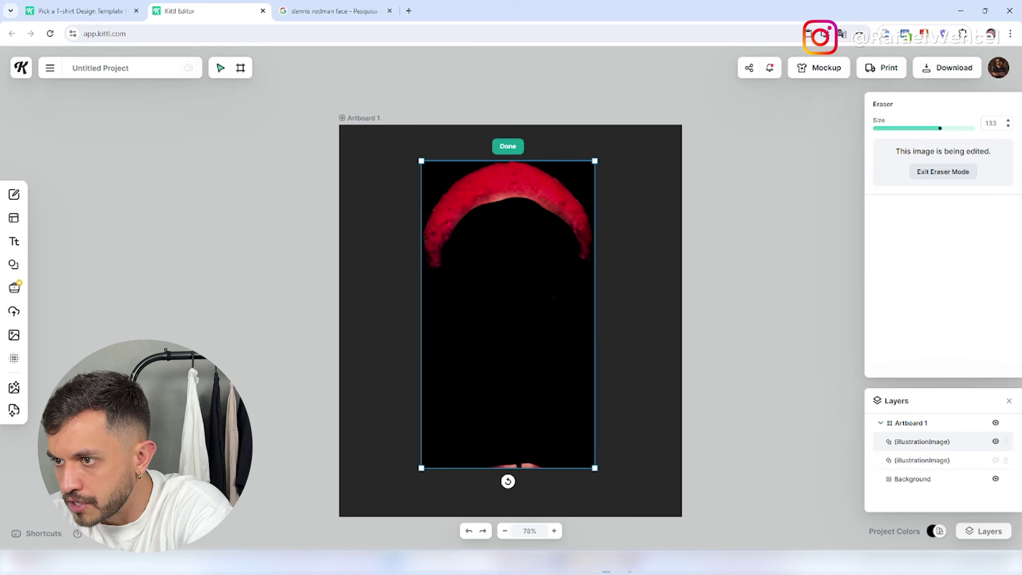
left_click(508, 145)
Select the hair copy with the lower portrait layer hidden, and set its Photo Filter Hue to -71 for blue hair
left_click(995, 460)
left_click(972, 461)
left_click(949, 445)
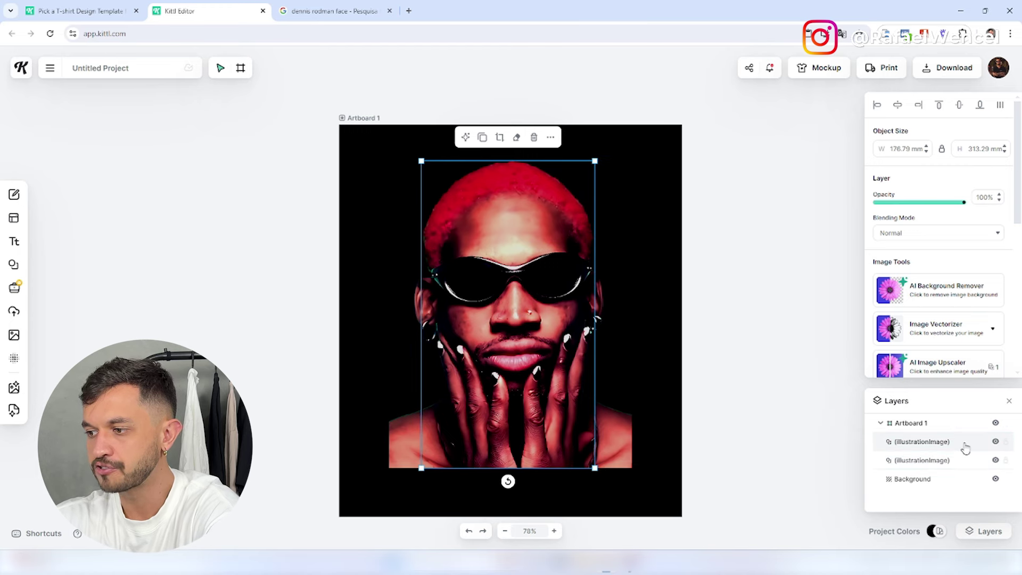
left_click(996, 460)
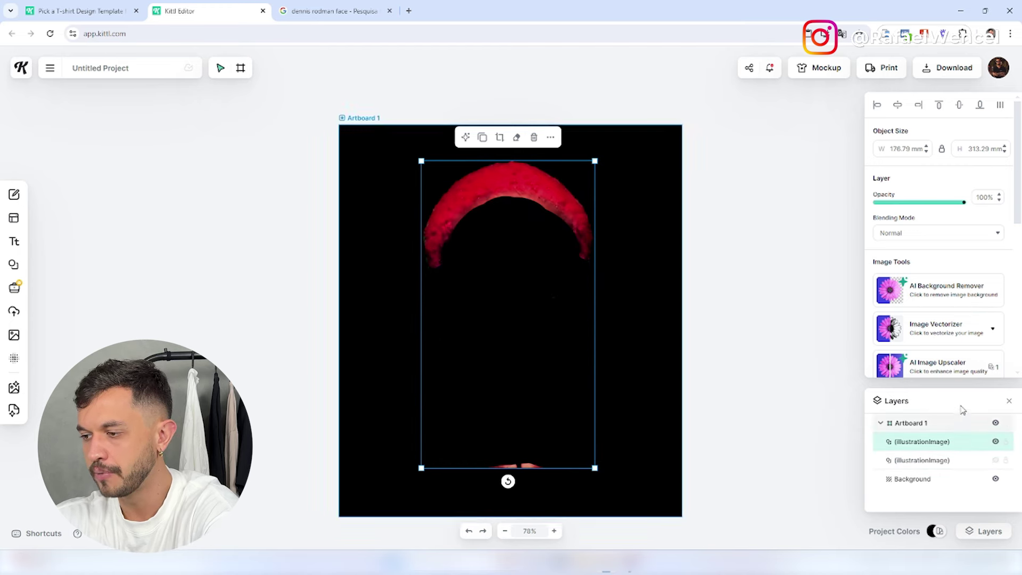
scroll(926, 298, "down", 10)
left_click_drag(920, 275, 873, 277)
left_click(936, 275)
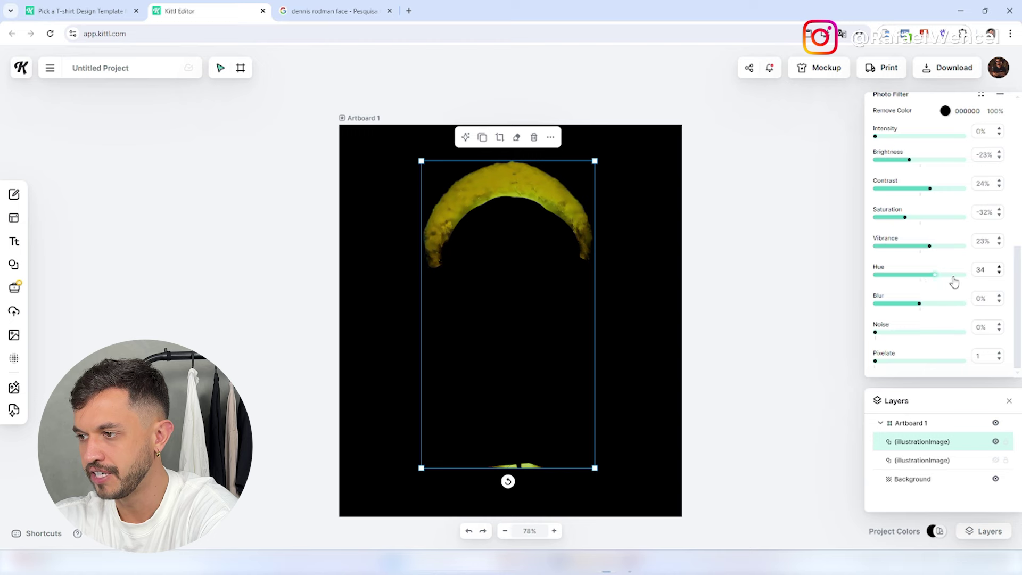
left_click_drag(967, 280, 887, 274)
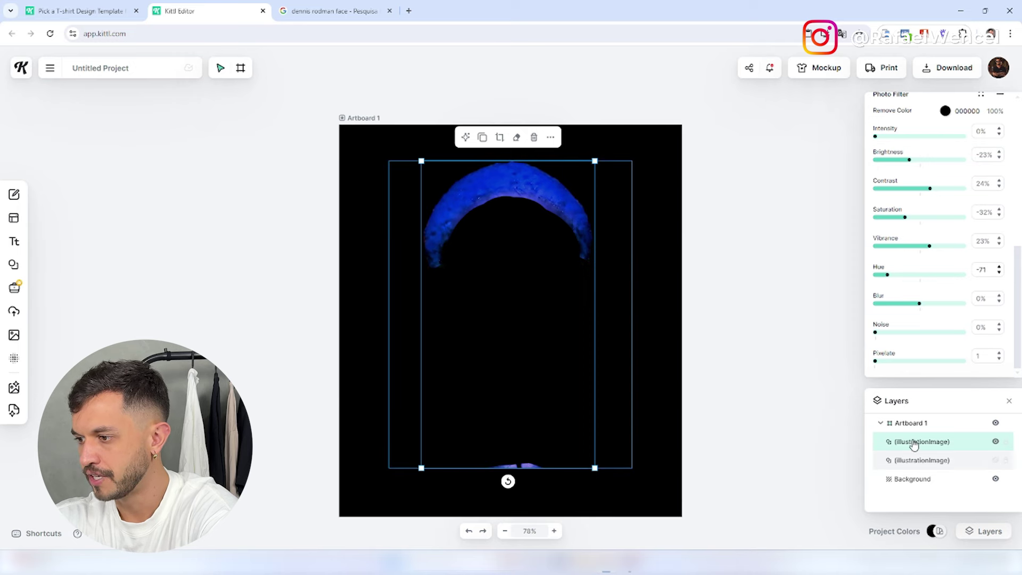
Show the lower portrait layer again and check the blue hair layer against it
left_click(995, 461)
left_click(800, 334)
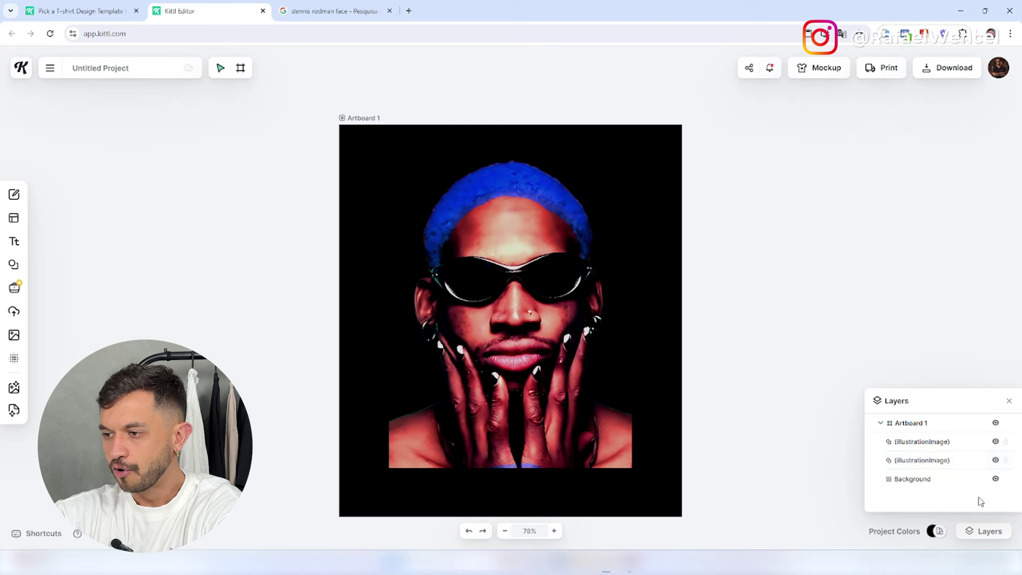
left_click(963, 463)
left_click(960, 446)
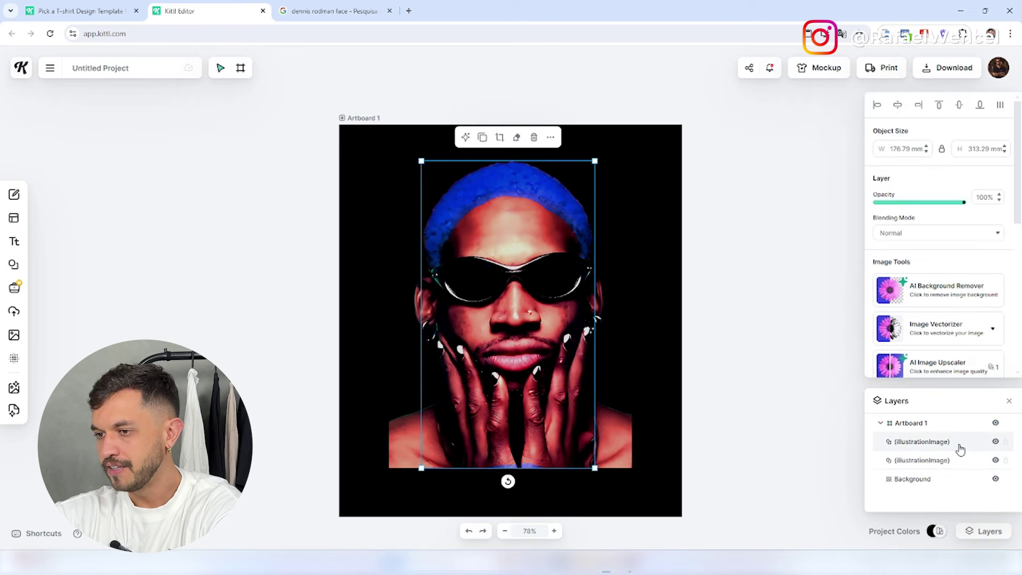
left_click(736, 445)
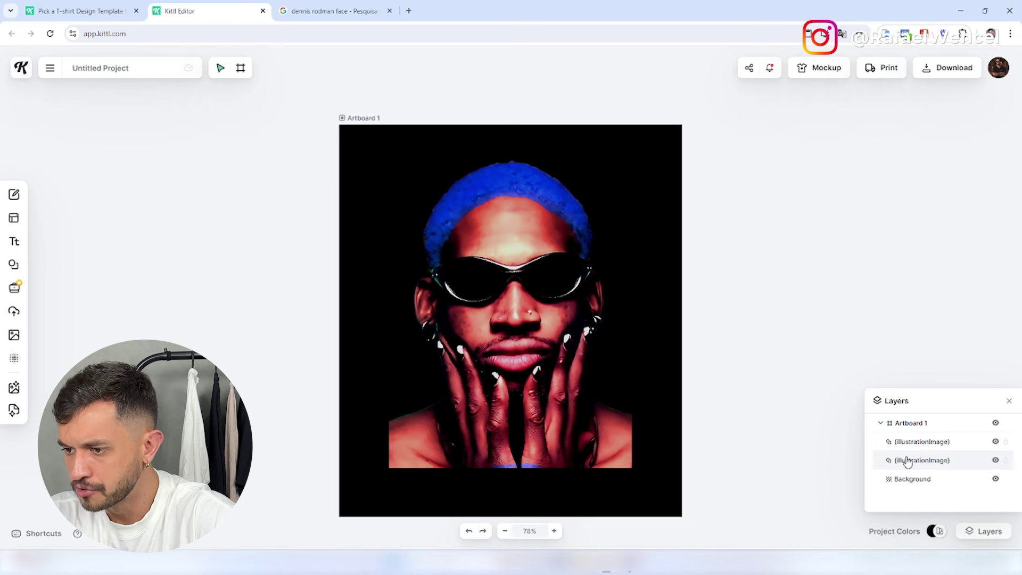
Hide the lower portrait and erase the leftover strip of fingers at the bottom of the hair layer
left_click(996, 460)
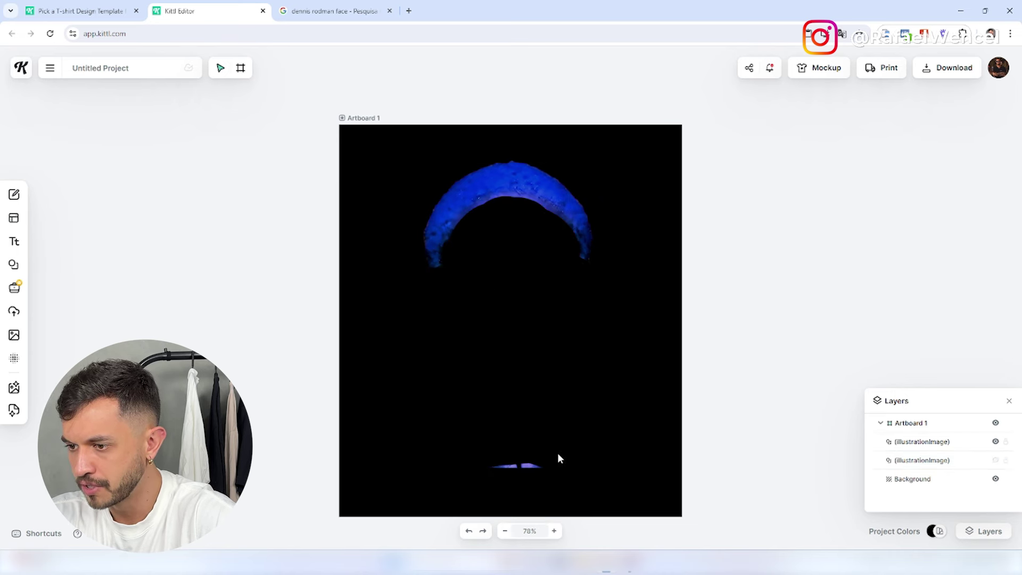
left_click(527, 466)
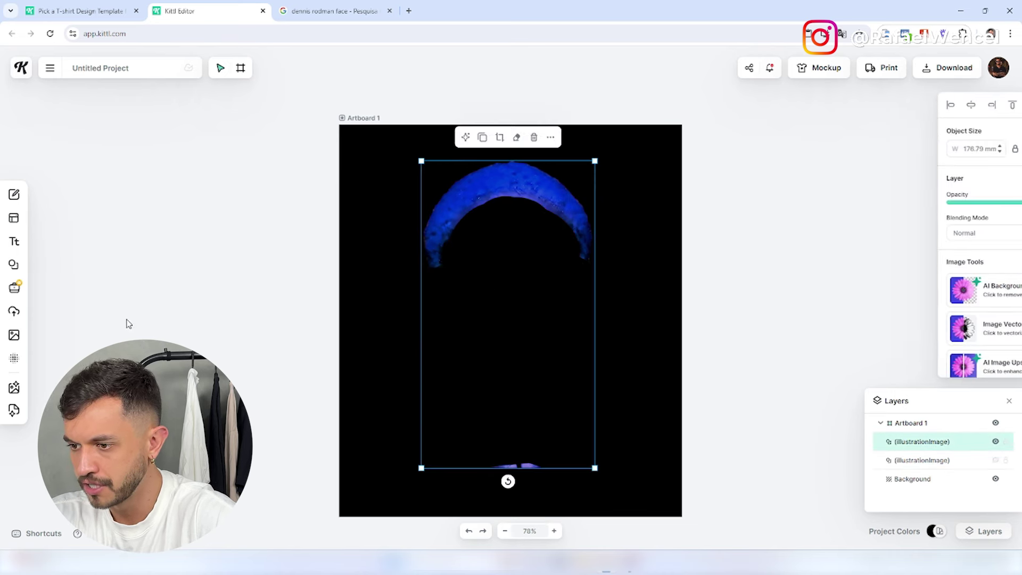
left_click(517, 137)
mouse_move(539, 415)
left_mouse_down()
mouse_move(532, 480)
mouse_move(479, 479)
left_mouse_up()
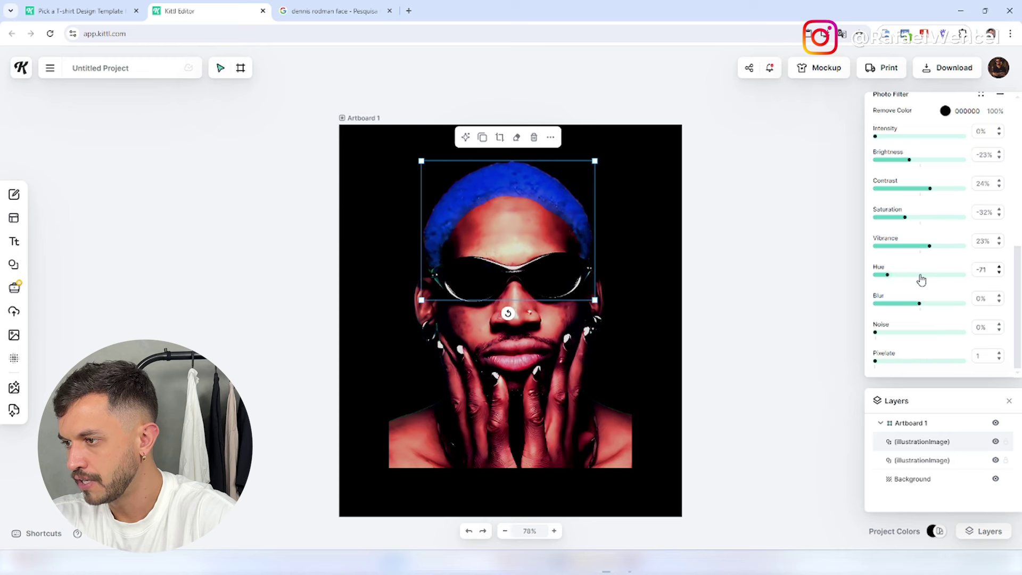
Set the hair layer's Hue to -66 and its Brightness to -13%
left_click_drag(922, 279, 891, 281)
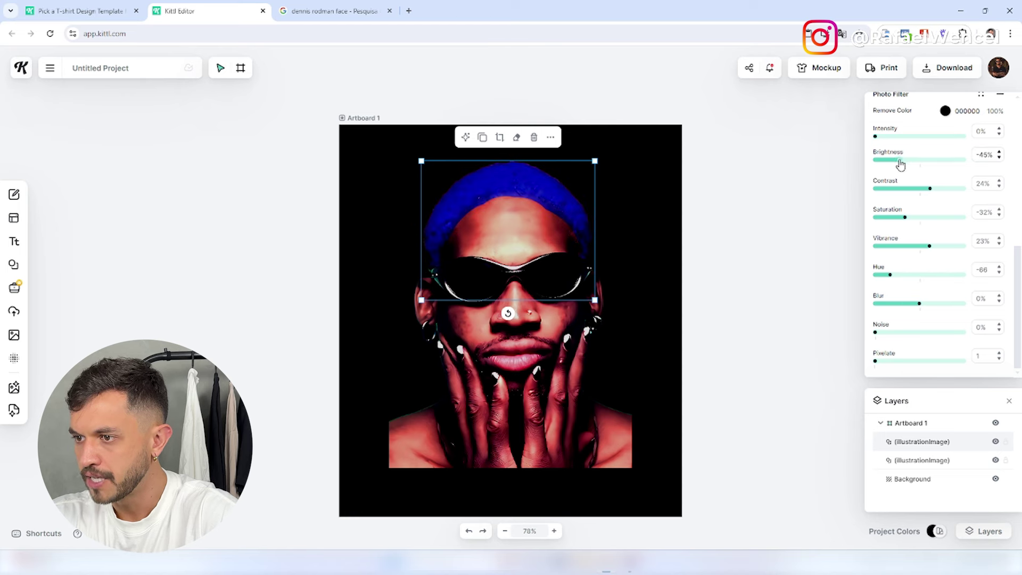
left_click_drag(890, 166, 927, 165)
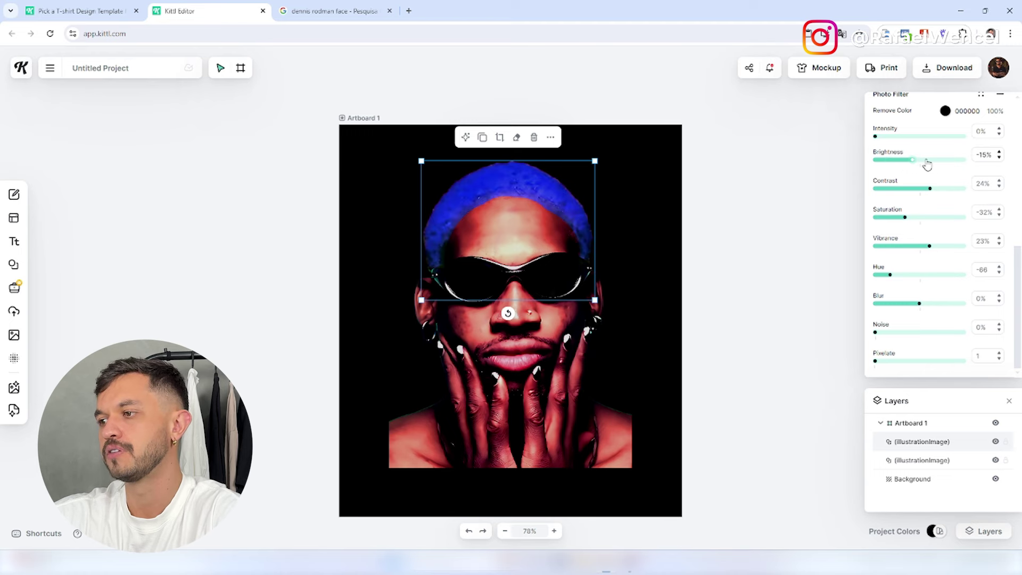
left_click(915, 163)
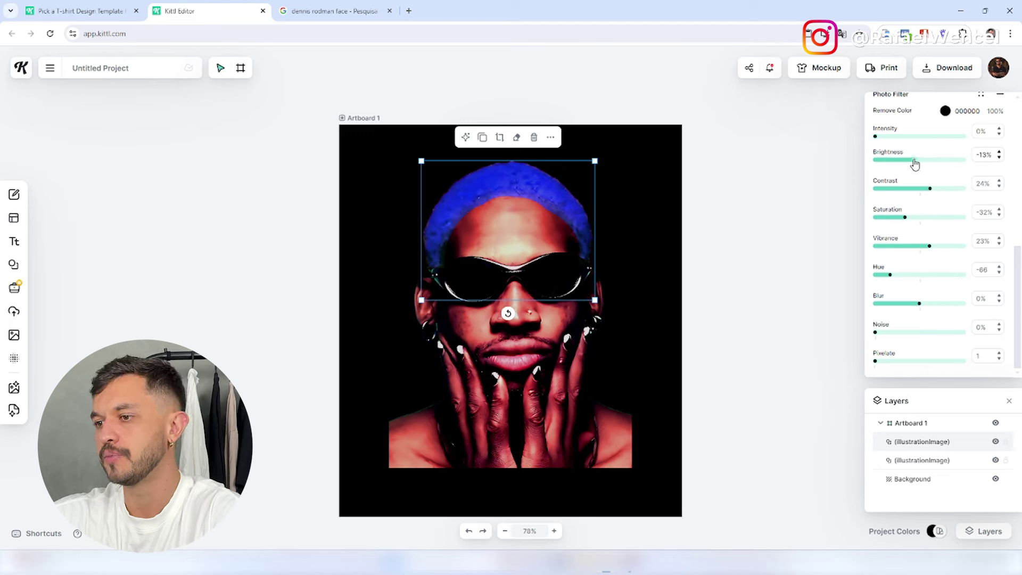
Set the blue hair layer's Contrast to 45% in its Photo Filter
left_click(941, 191)
left_click(721, 276)
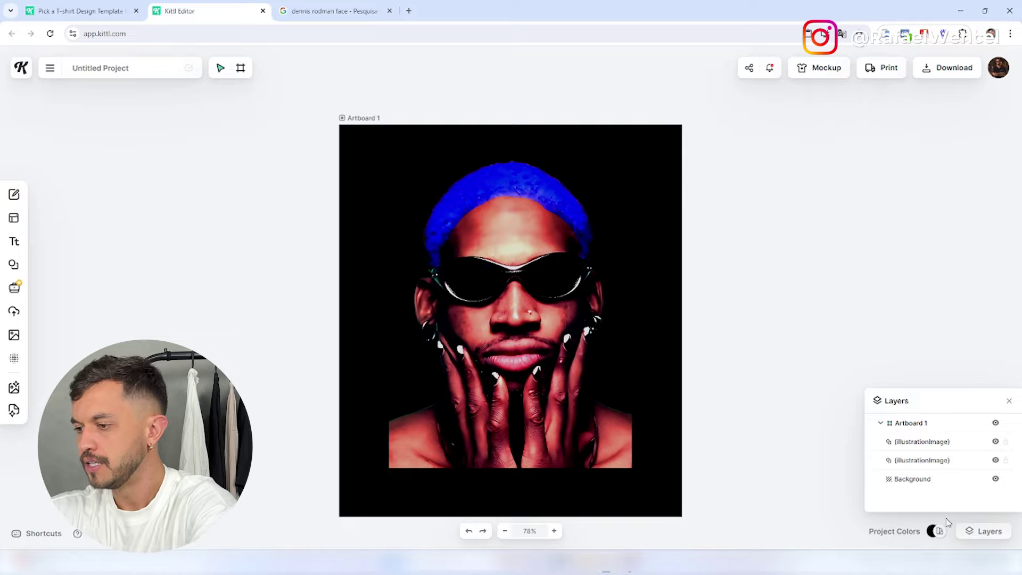
Erase both shoulders from the lower portrait layer with an eraser size of 114, leaving the face and hands
left_click(601, 435)
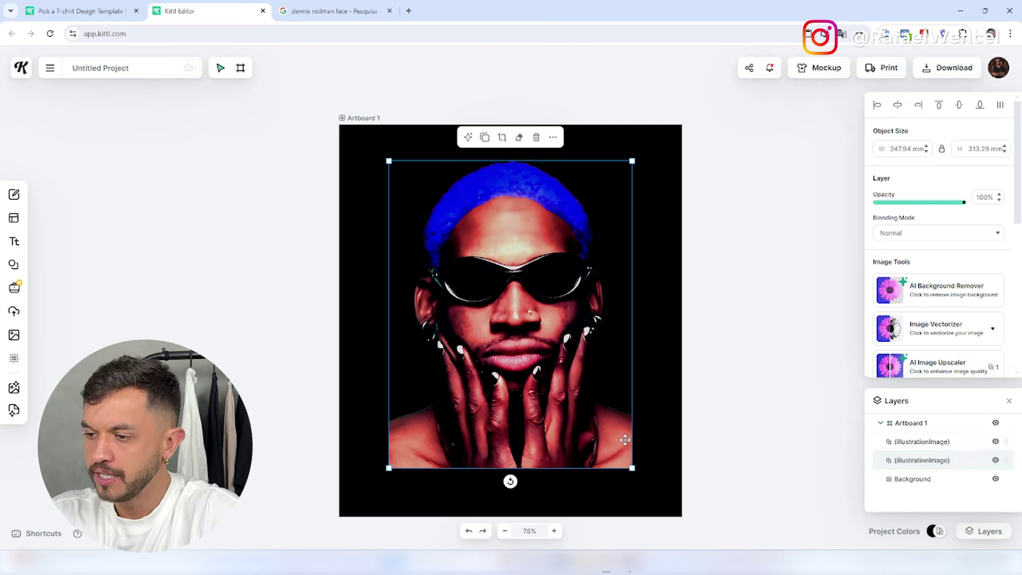
left_click(519, 137)
left_click_drag(883, 128, 930, 128)
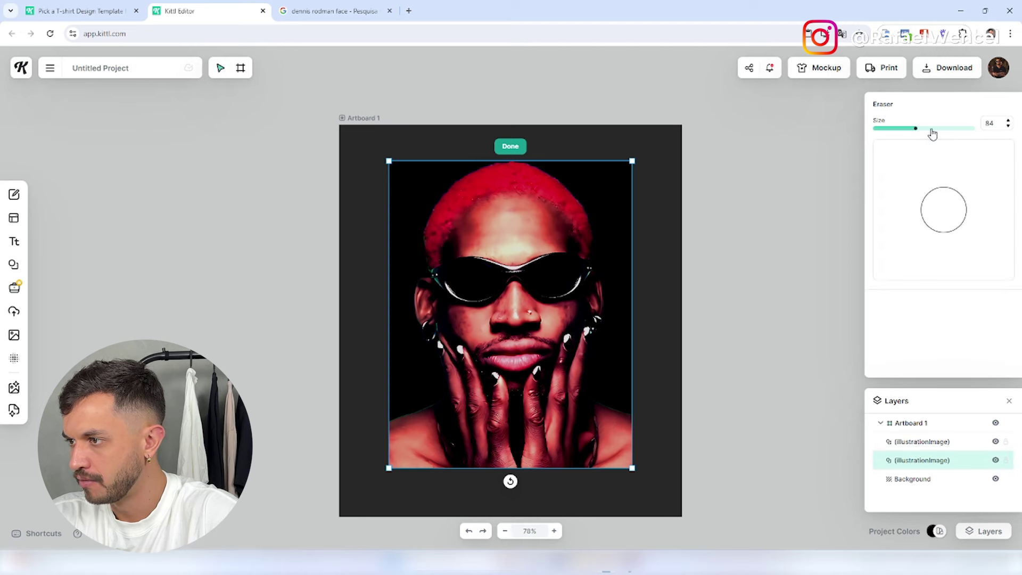
left_click_drag(616, 406, 606, 483)
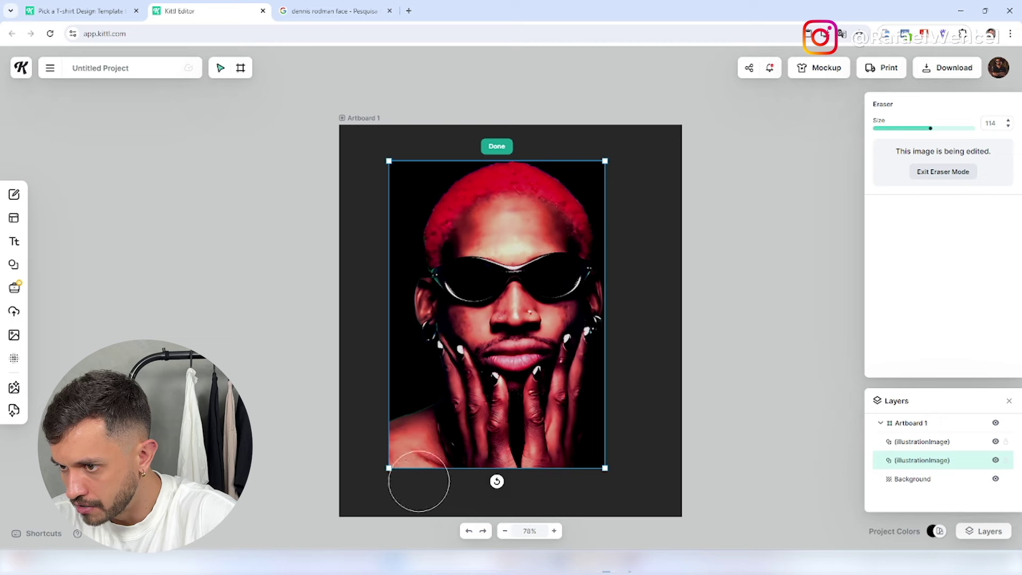
mouse_move(416, 411)
left_mouse_down()
mouse_move(426, 451)
mouse_move(378, 439)
left_mouse_up()
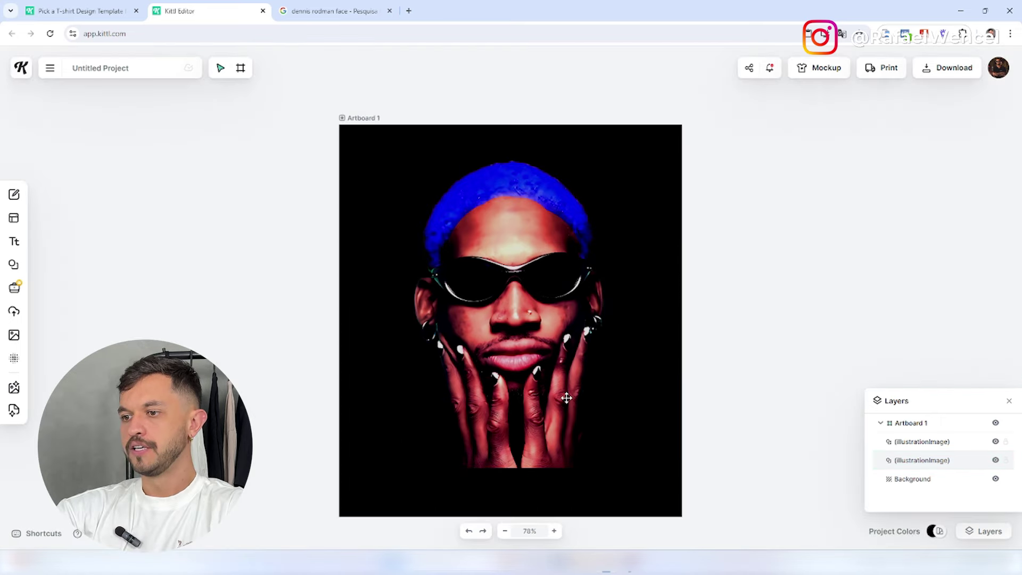
Try a Photo Filter Noise of 50% on the blue hair layer
left_click(541, 386)
left_click(953, 442)
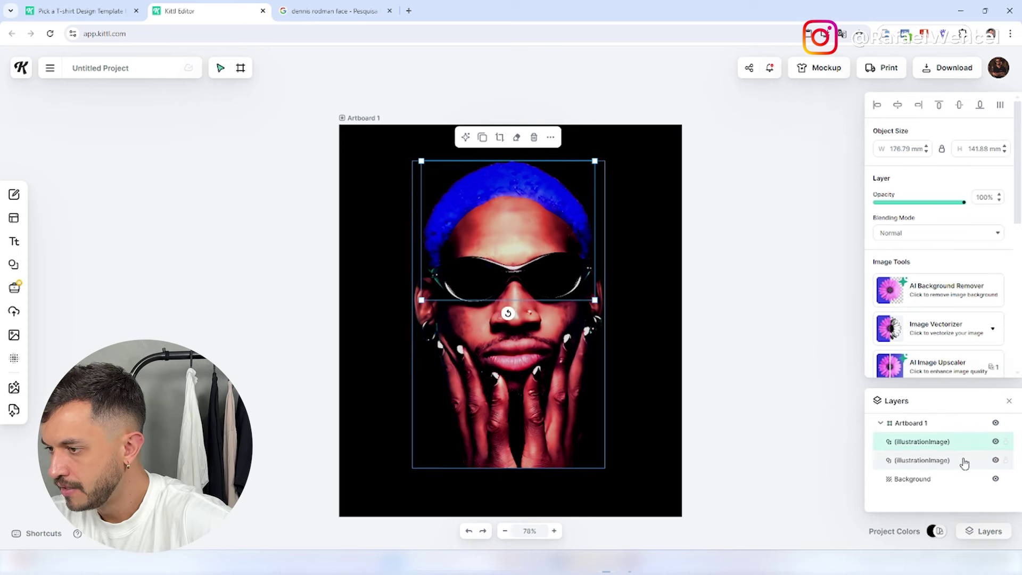
scroll(974, 342, "down", 5)
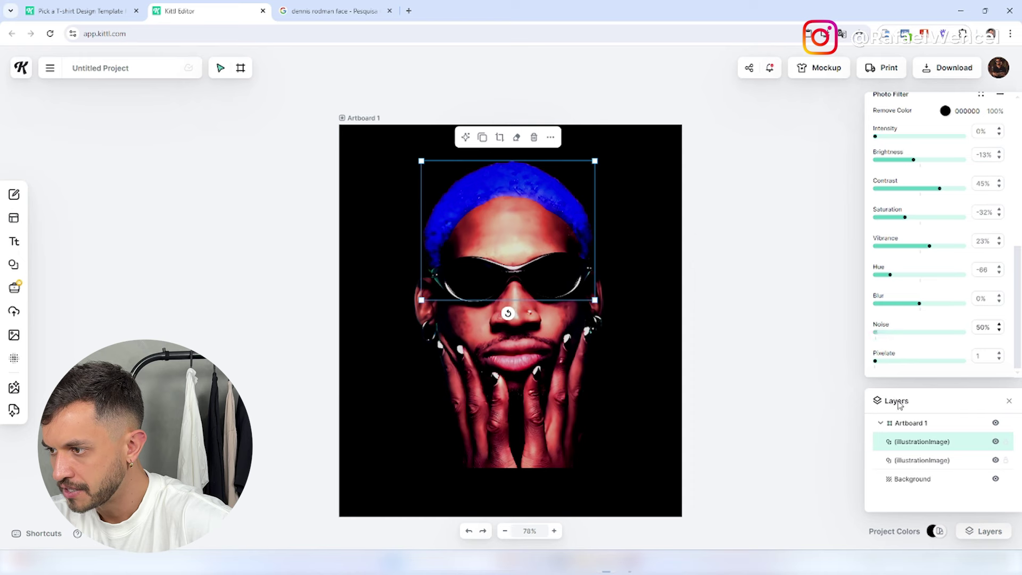
Rename the hair layer as Cabelo and the lower portrait layer as Rosto Roadman
left_click(932, 461)
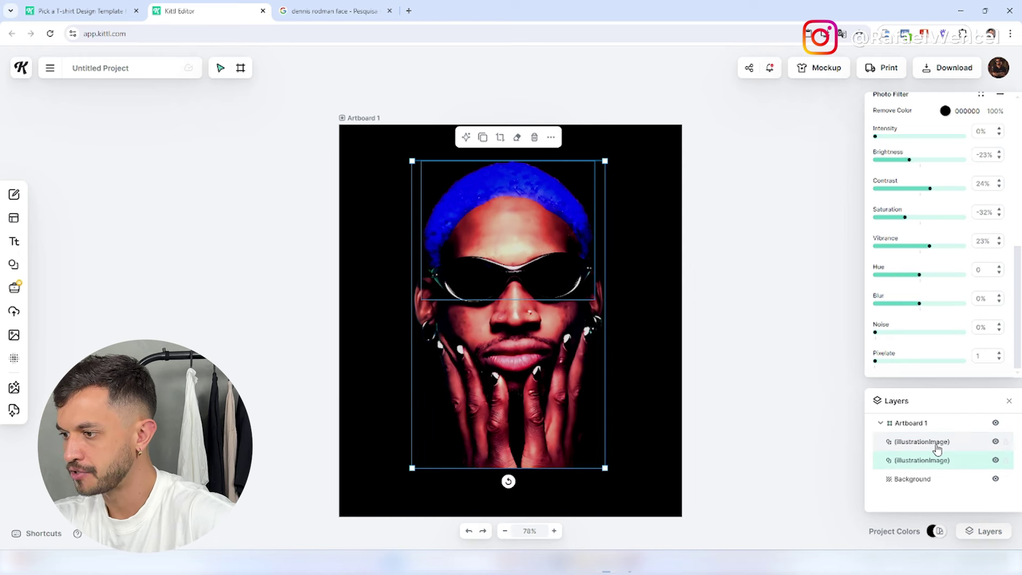
double_click(937, 448)
type("Cabelo")
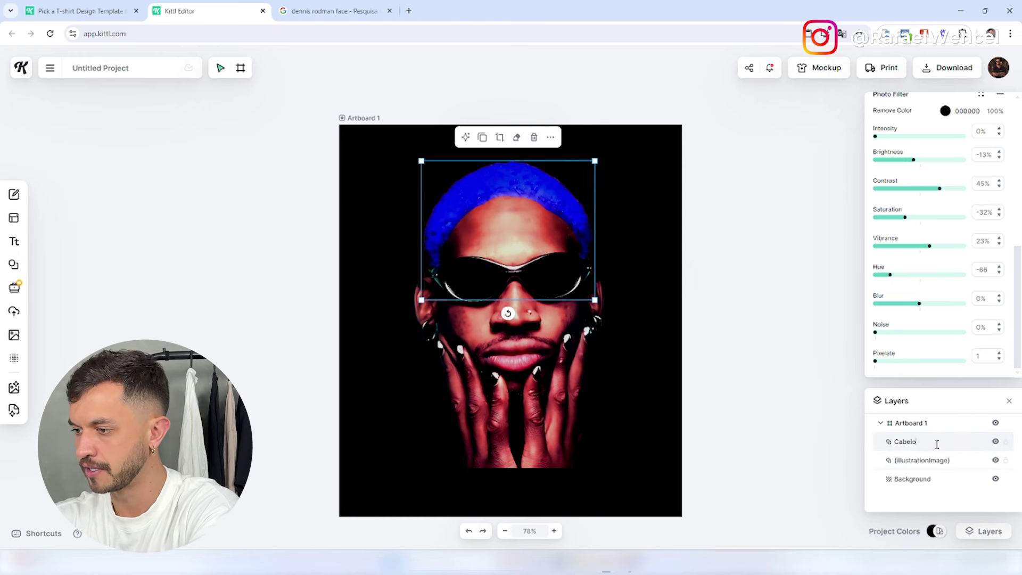
double_click(931, 460)
type("Rosto Roadman")
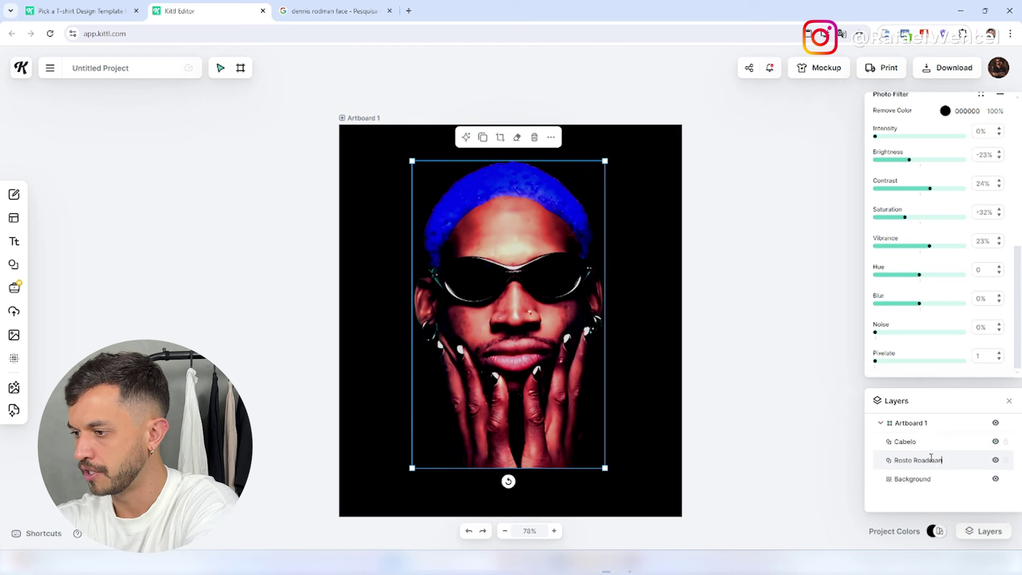
key("Return")
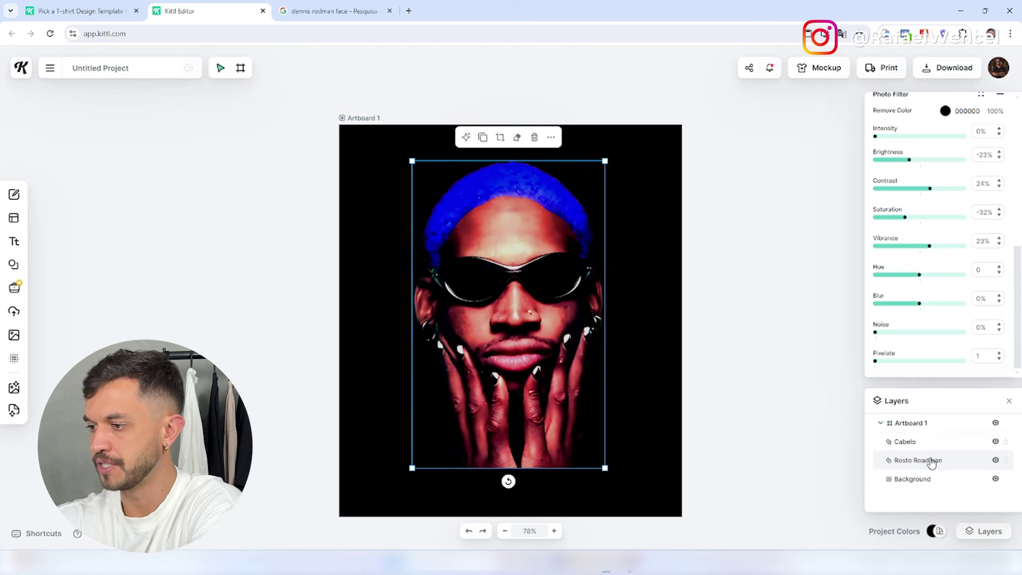
Set the Rosto Roadman layer's Noise to 65%, then try Pixelate at 36 and return it to 1
left_click(996, 461)
left_click(995, 461)
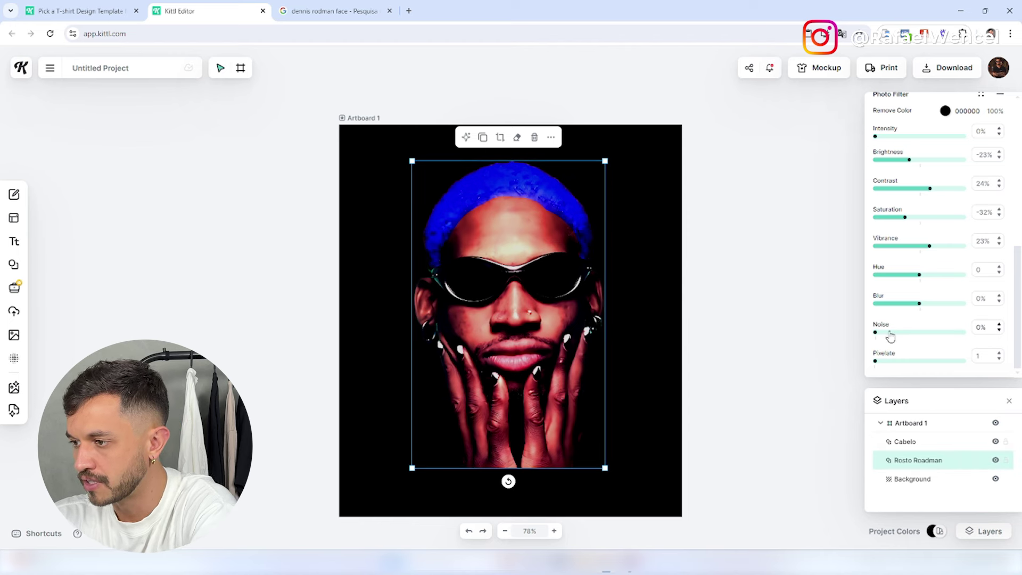
left_click_drag(890, 333, 911, 337)
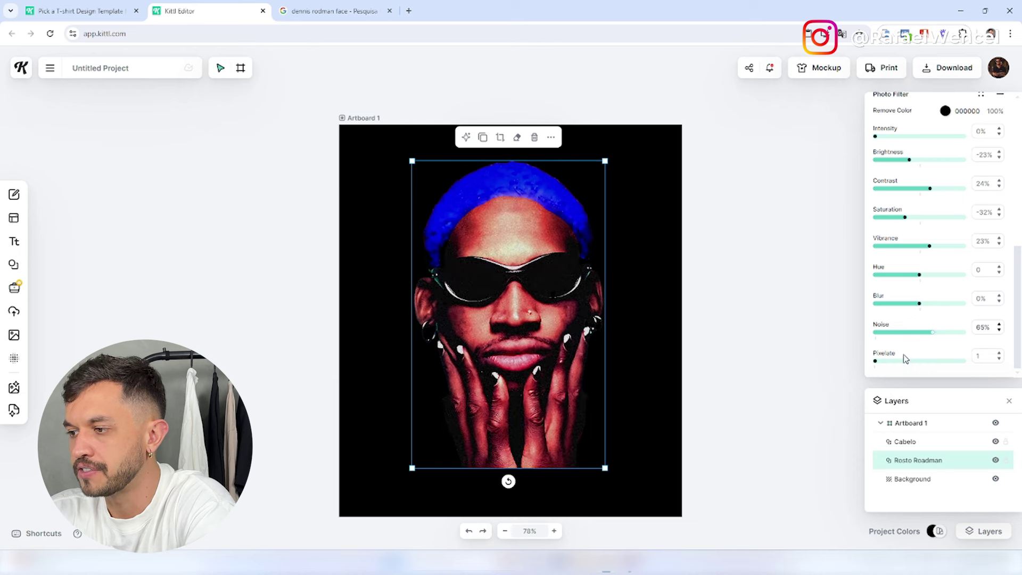
left_click_drag(882, 366, 907, 365)
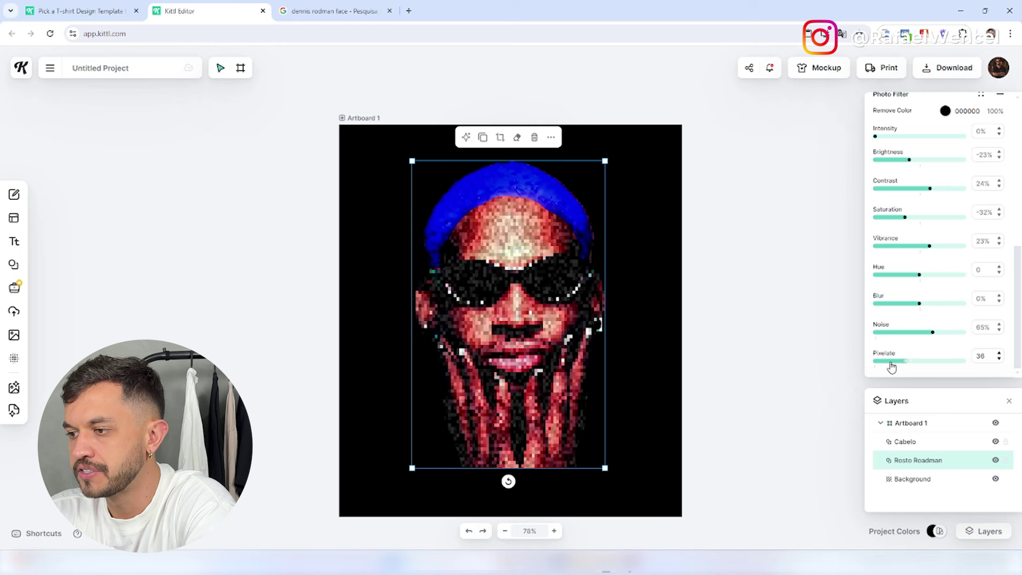
left_click_drag(829, 367, 865, 367)
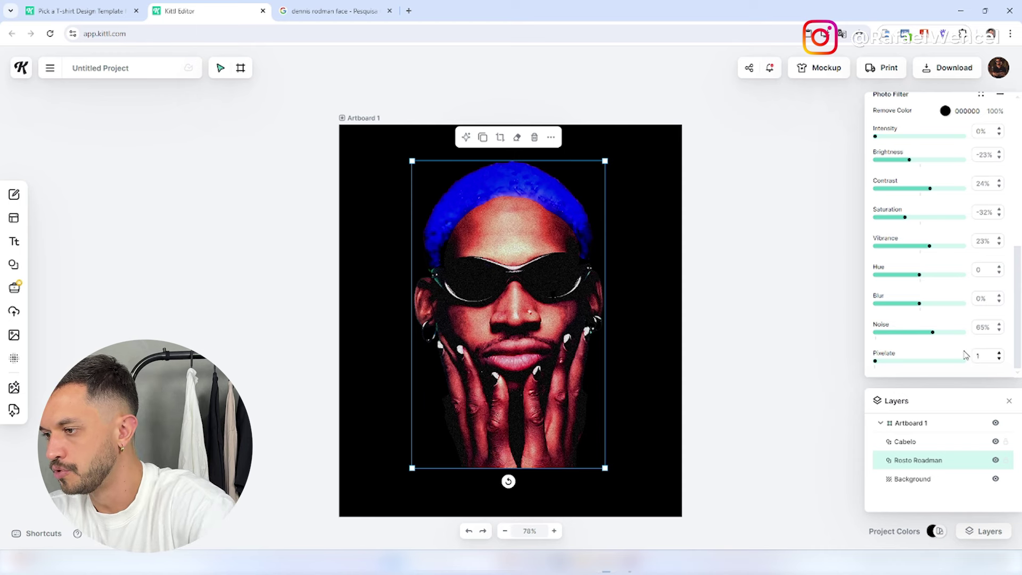
Set the Cabelo layer's Photo Filter Noise to 70%
left_click(934, 443)
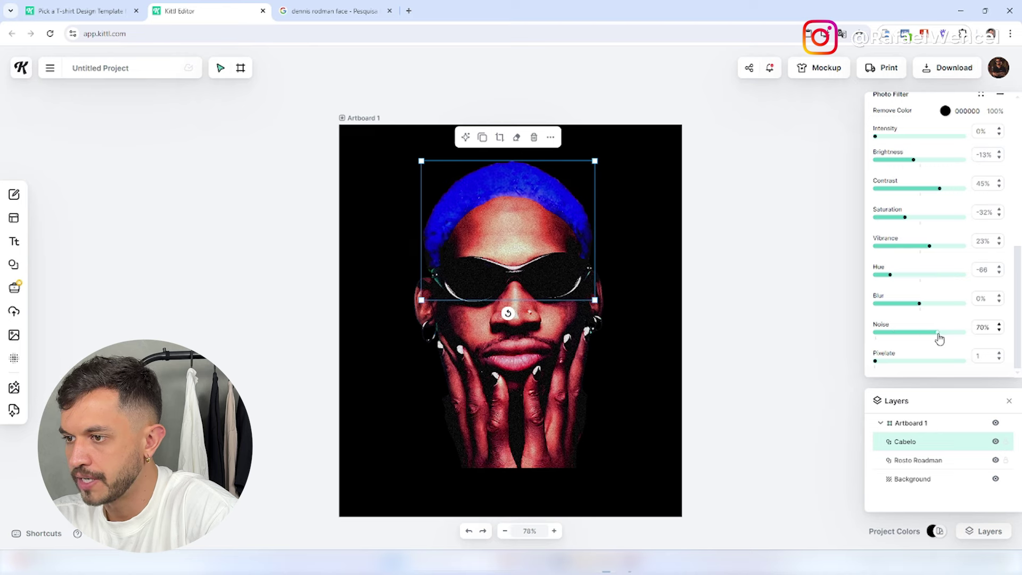
left_click(663, 307)
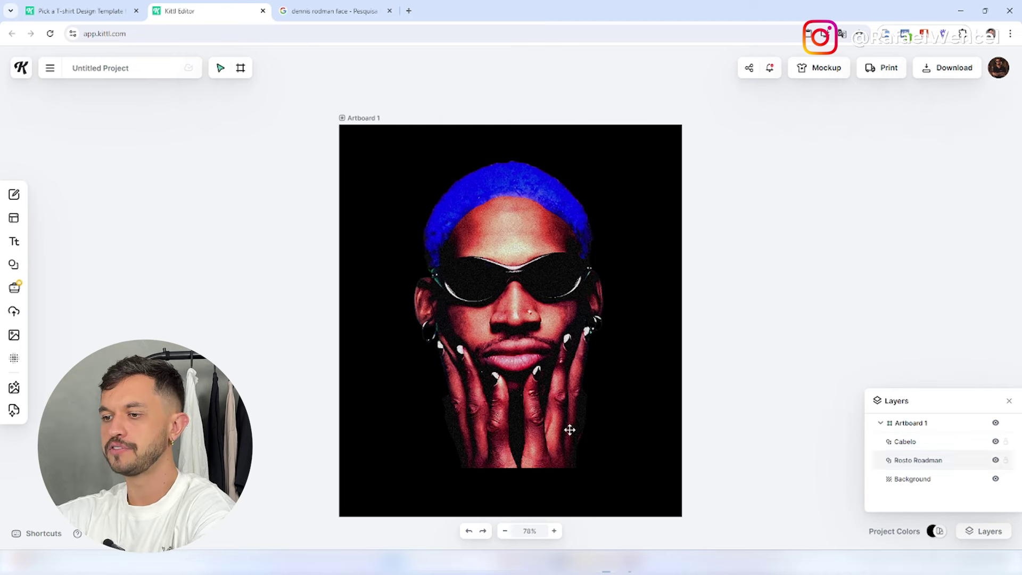
left_click(1009, 401)
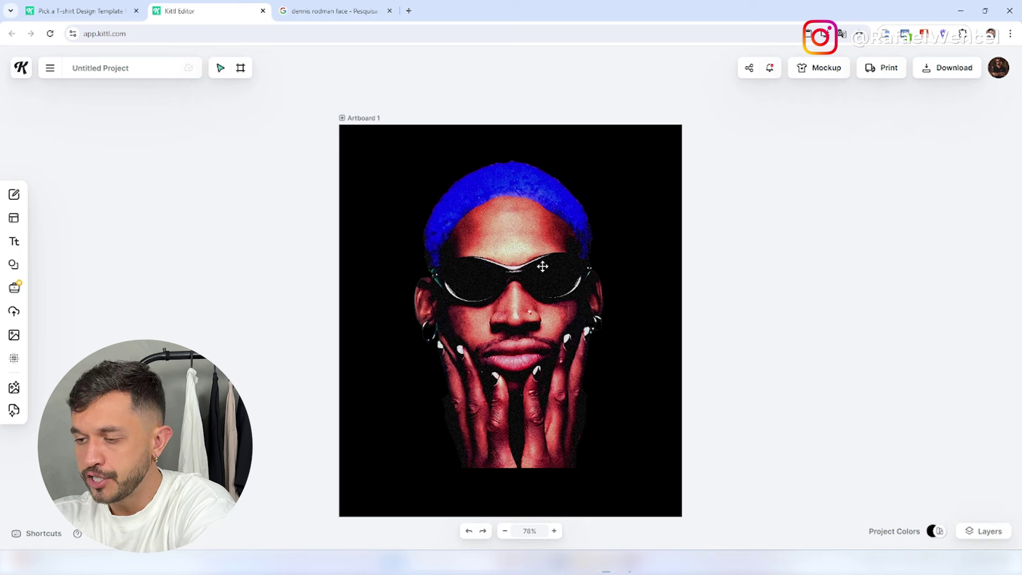
Group the Cabelo and Rosto Roadman layers and move the group down on the artboard to free space above the head
left_click(543, 266)
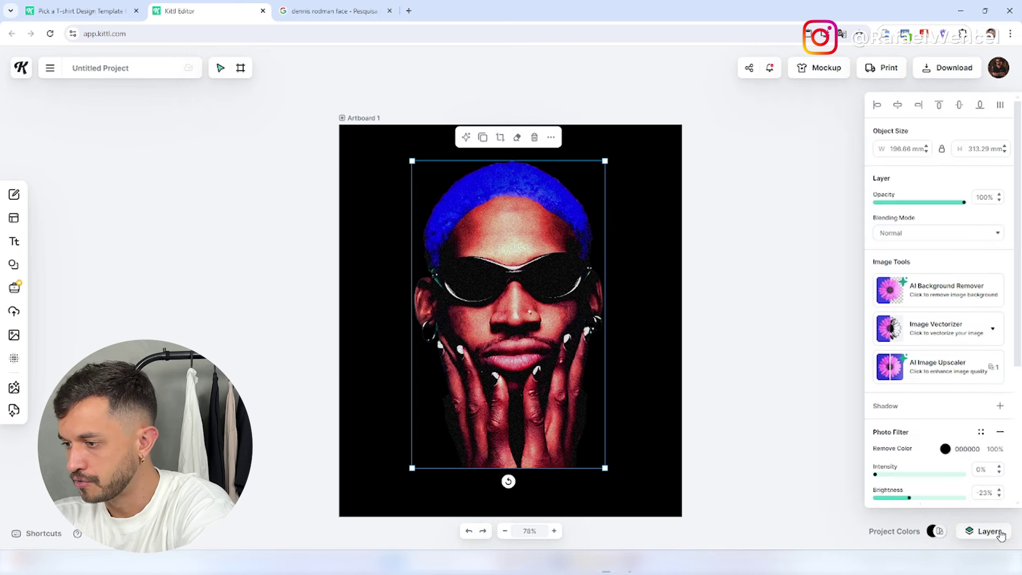
left_click(1001, 535)
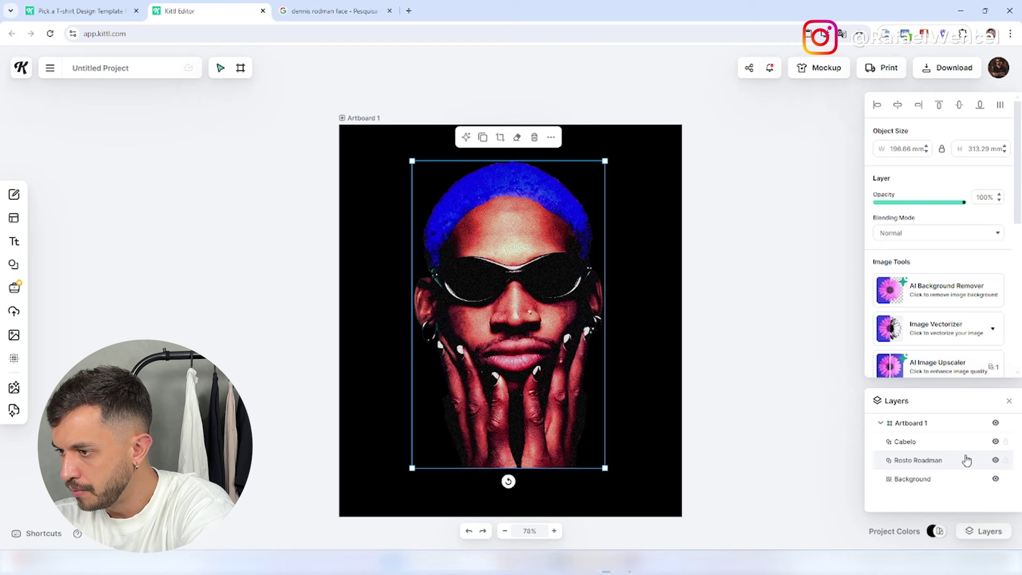
left_click(922, 443, "shift")
right_click(518, 288)
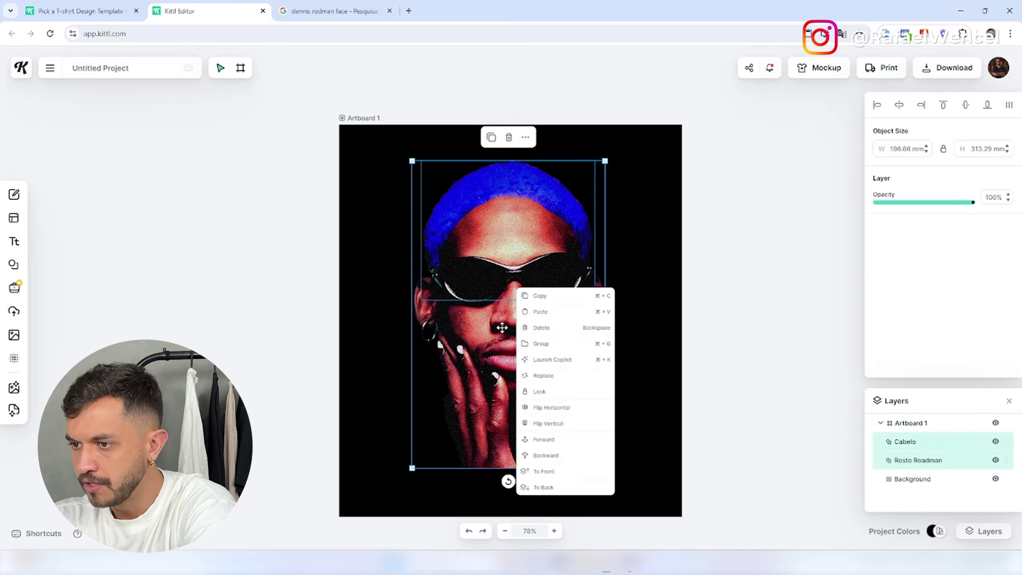
left_click(552, 345)
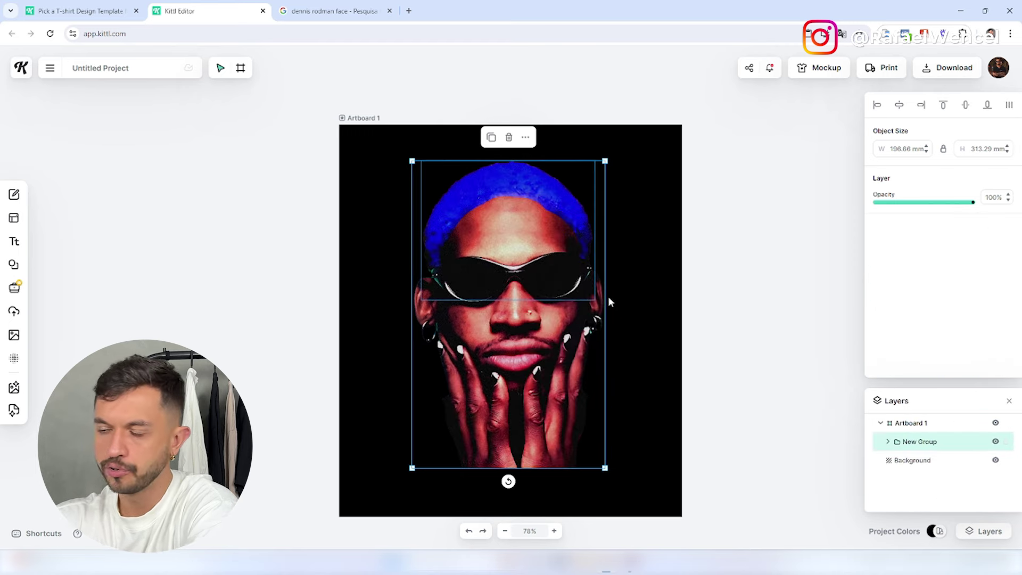
left_click_drag(529, 303, 554, 332)
left_click(617, 311)
Add a headline reading ROADMAN and colour it white (FFFFFF)
mouse_move(16, 269)
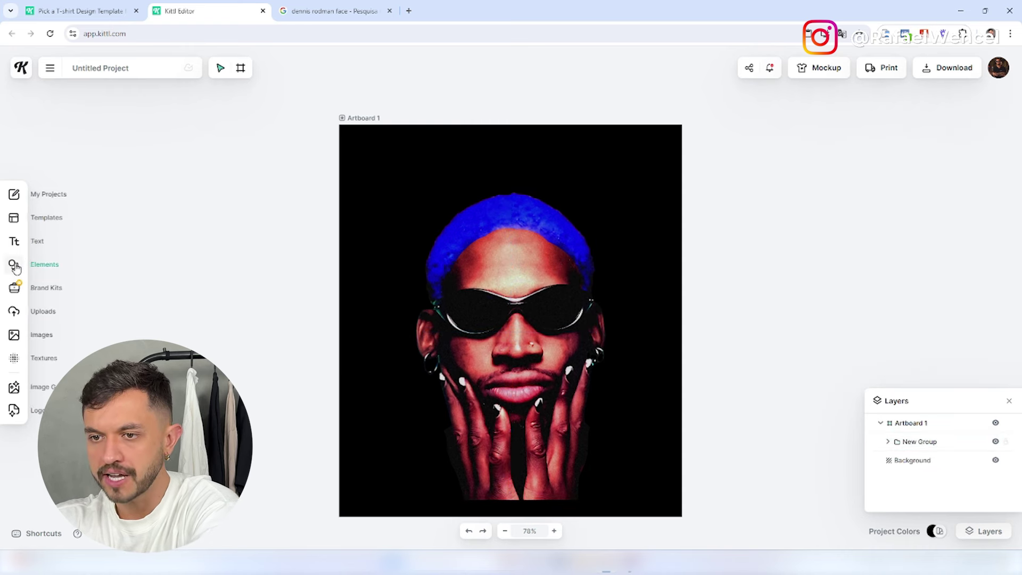
left_click(43, 250)
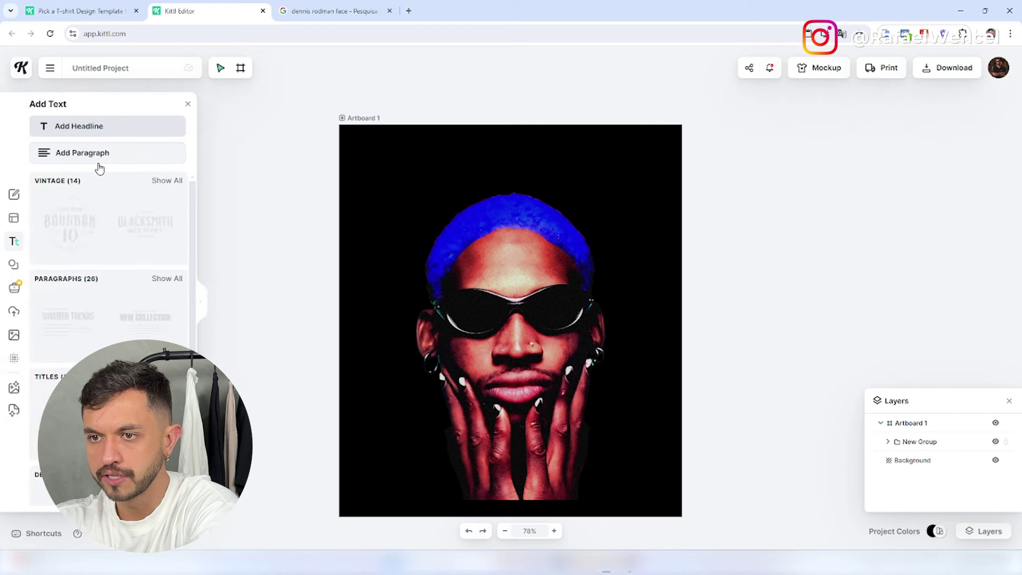
left_click(92, 128)
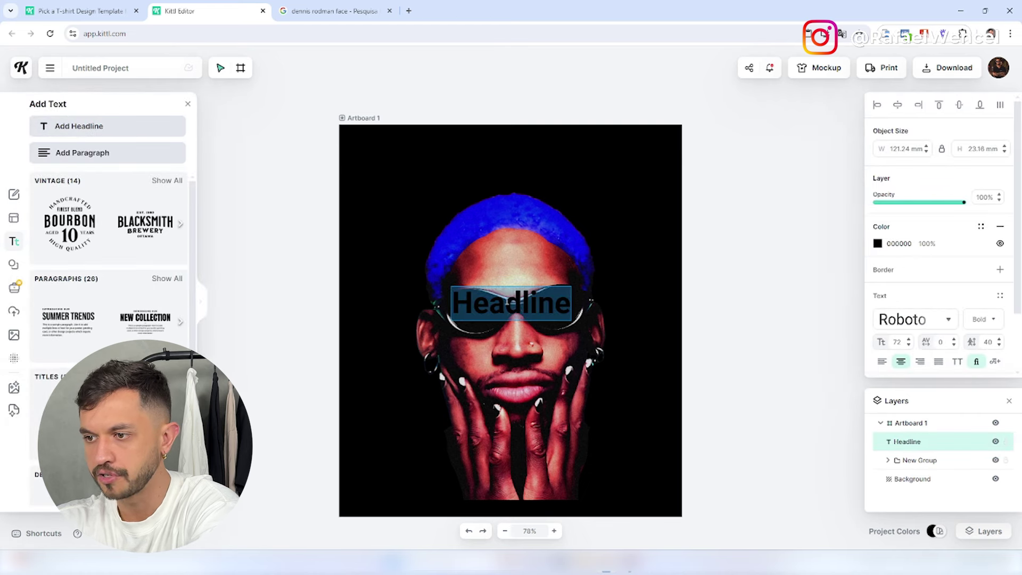
type("ROADMAN")
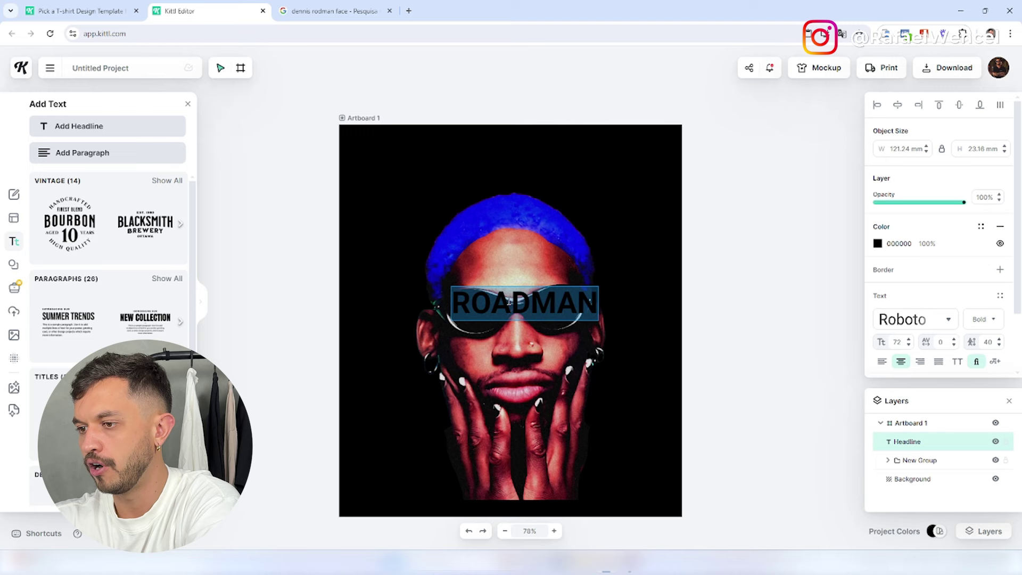
left_click(878, 244)
left_click_drag(814, 315, 681, 244)
left_click(577, 307)
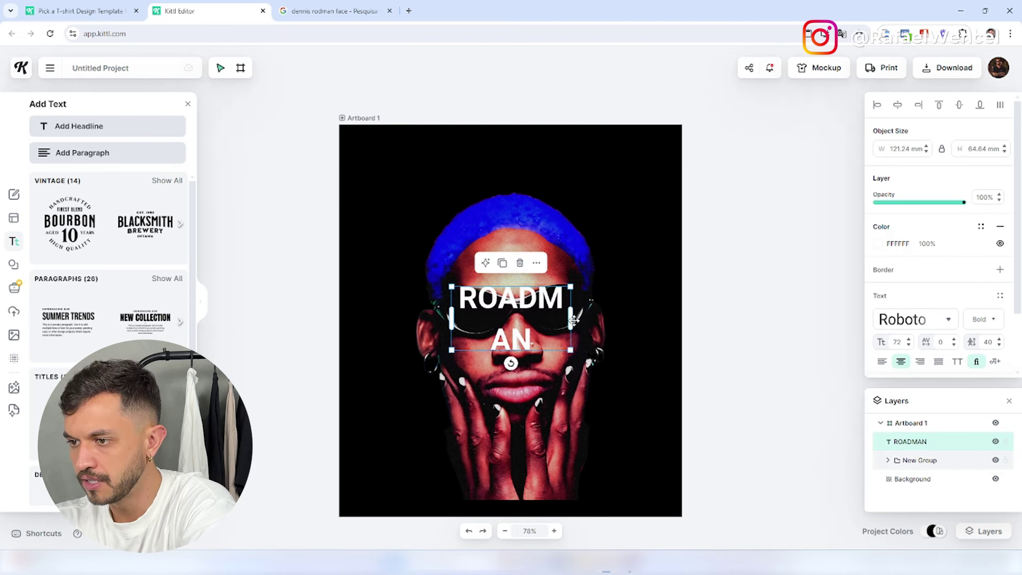
Enlarge the ROADMAN headline on one line to about 322 mm wide near the artboard's top and place it behind the portrait group
left_click_drag(570, 318, 669, 306)
key("ctrl+z")
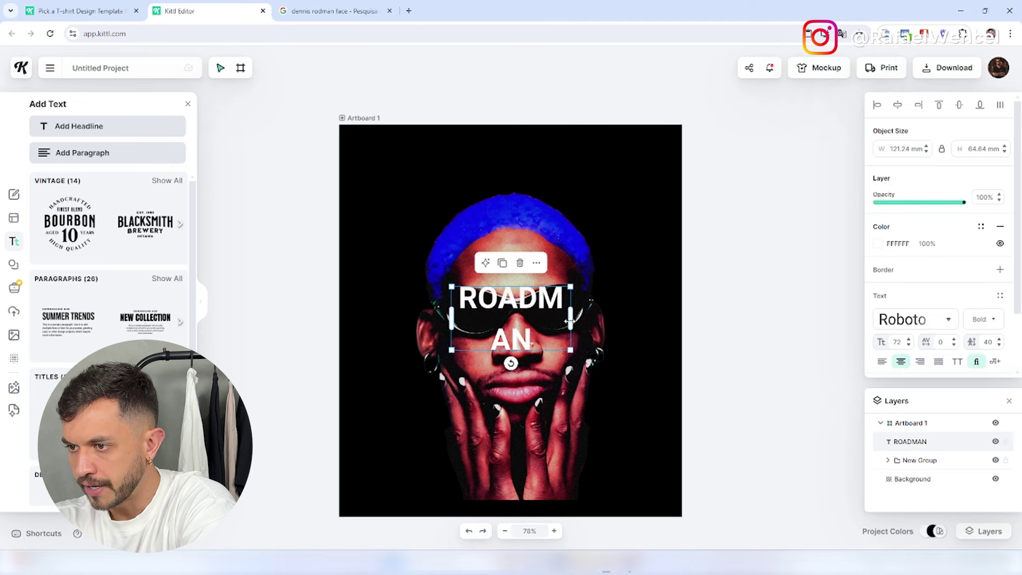
left_click_drag(570, 320, 745, 355)
left_click_drag(711, 315, 679, 193)
left_click_drag(603, 171, 595, 196)
left_click_drag(940, 441, 951, 470)
left_click_drag(540, 212, 563, 180)
Shift the portrait group and the ROADMAN headline together slightly upward on the artboard
left_click(612, 259, "shift")
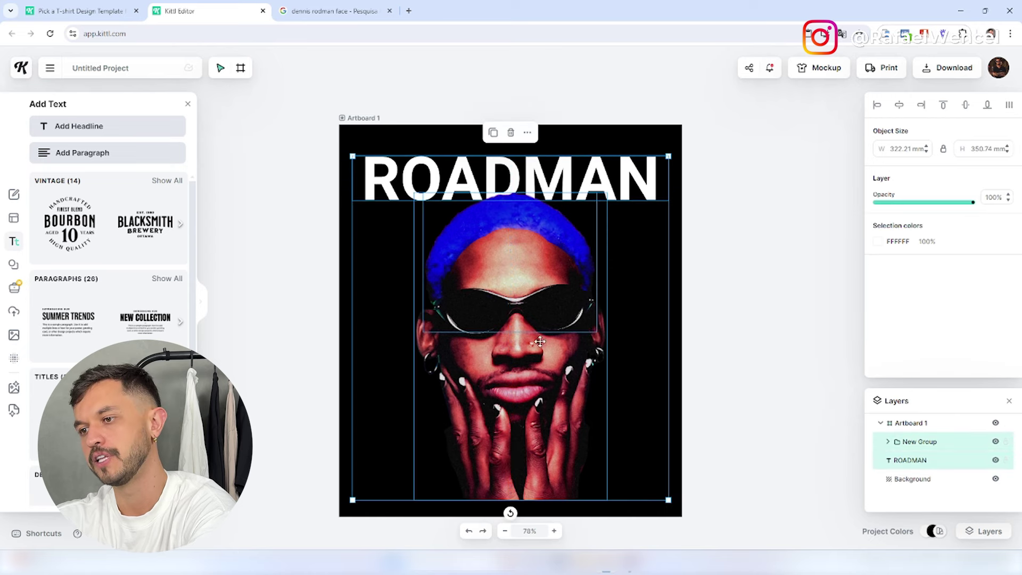
left_click_drag(540, 342, 536, 330)
left_click(670, 282)
Try the BBBouquet typeface on the ROADMAN headline and switch it back to Roboto
left_click(638, 178)
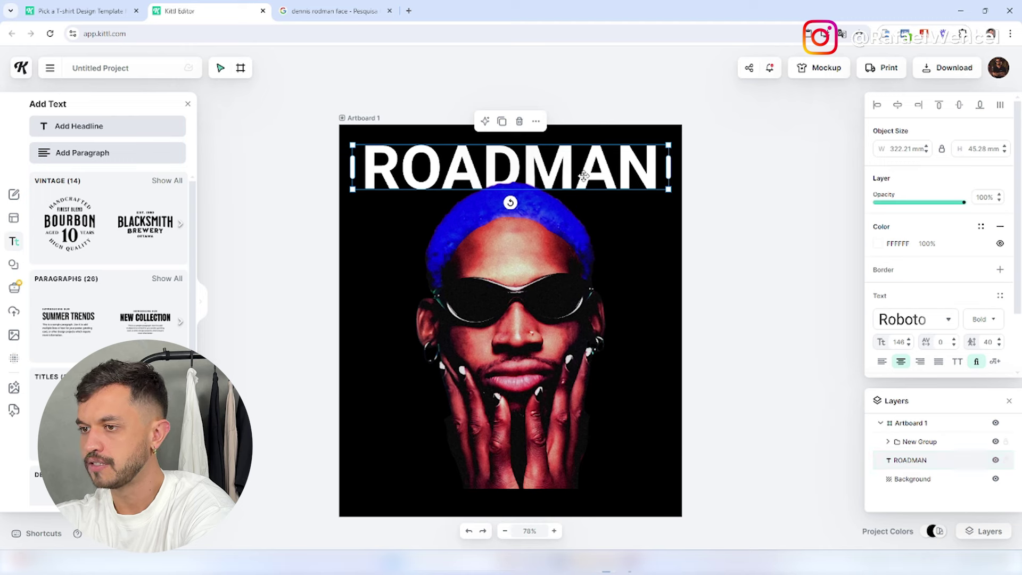
left_click(939, 322)
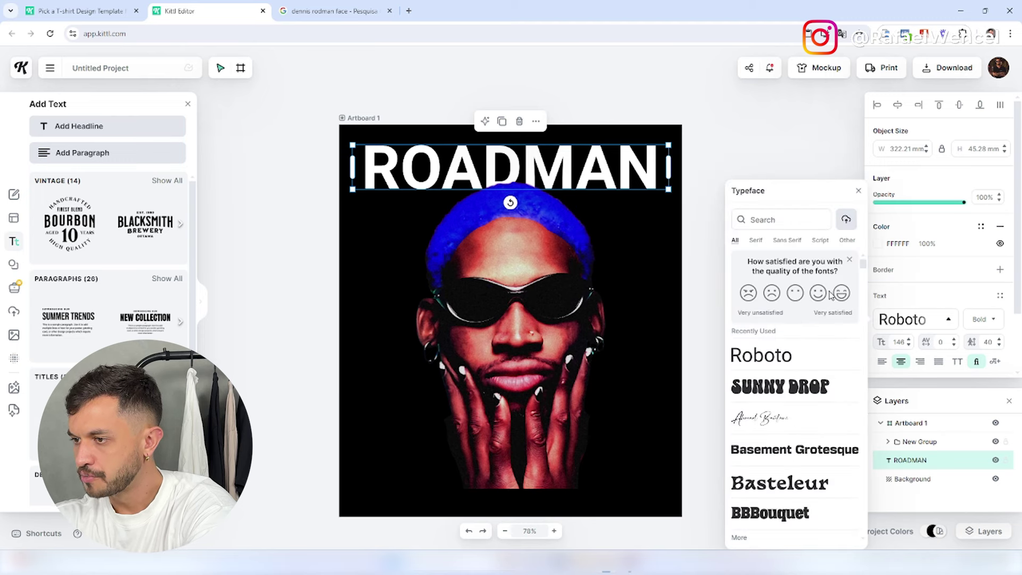
left_click(850, 262)
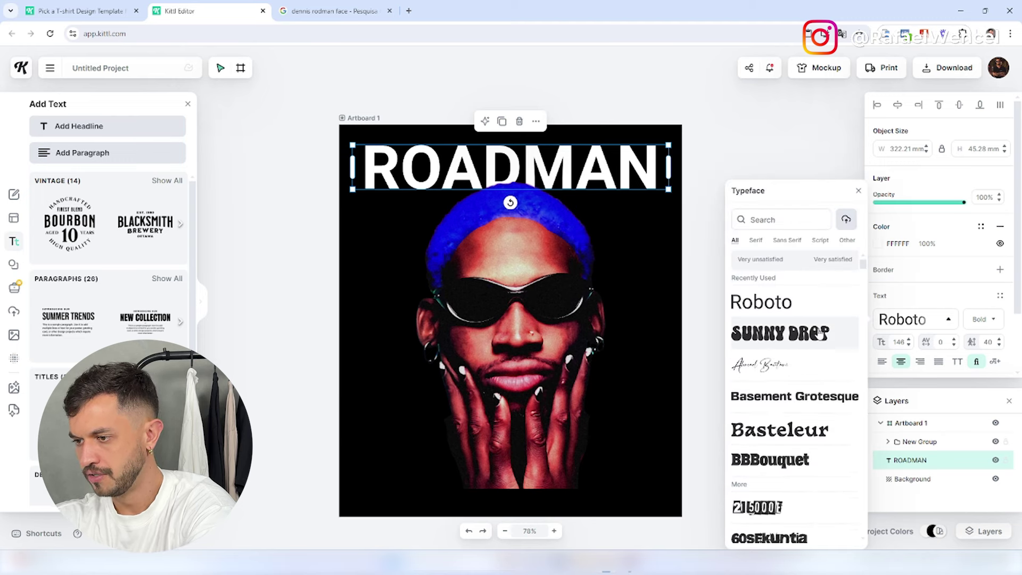
scroll(806, 373, "down", 2)
scroll(803, 414, "up", 2)
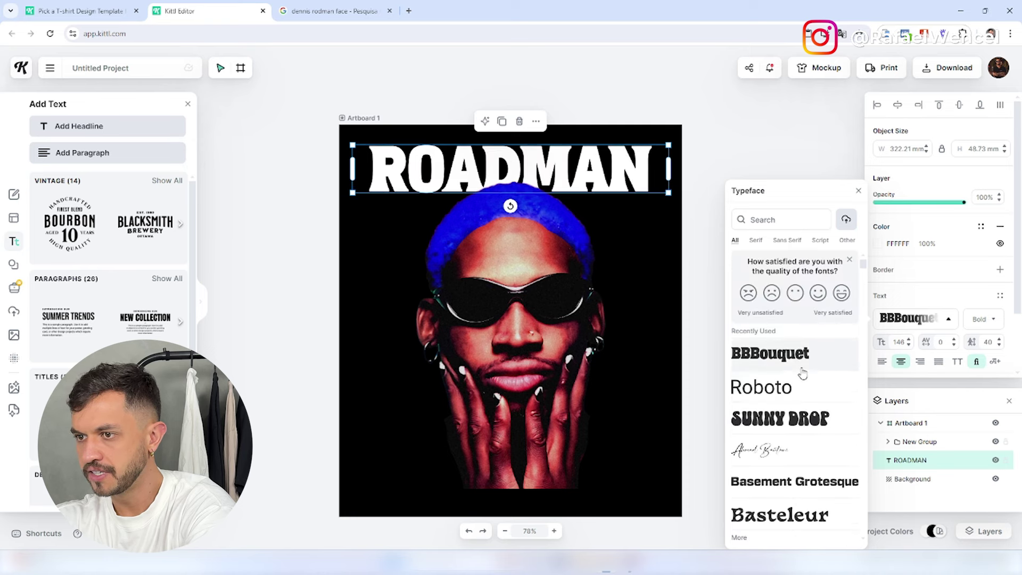
left_click(806, 391)
Try the Abril Fatface, Accelerator and Adventurer typefaces on the ROADMAN headline
scroll(806, 372, "down", 1)
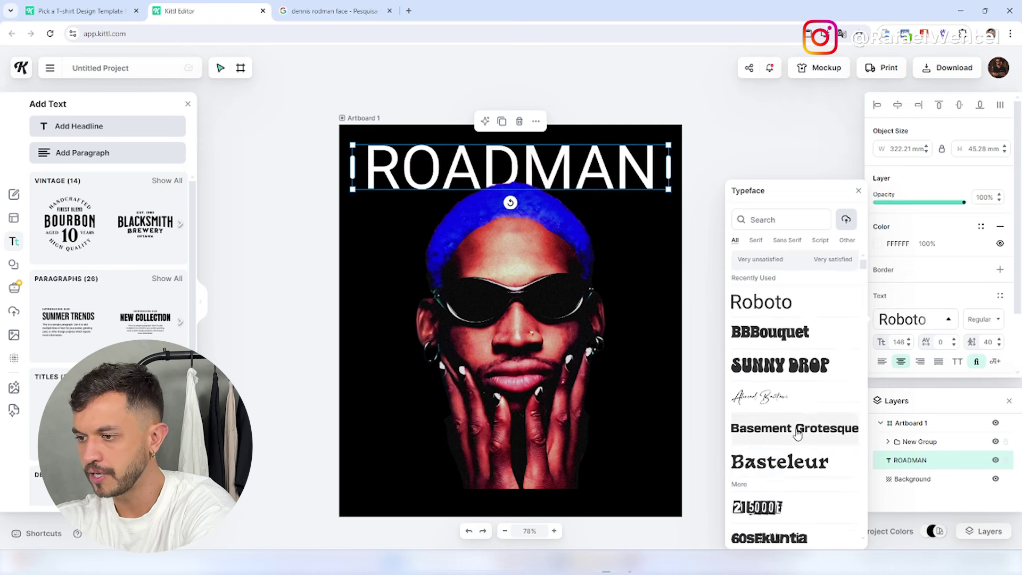
scroll(806, 458, "down", 2)
left_click(811, 422)
scroll(812, 421, "down", 3)
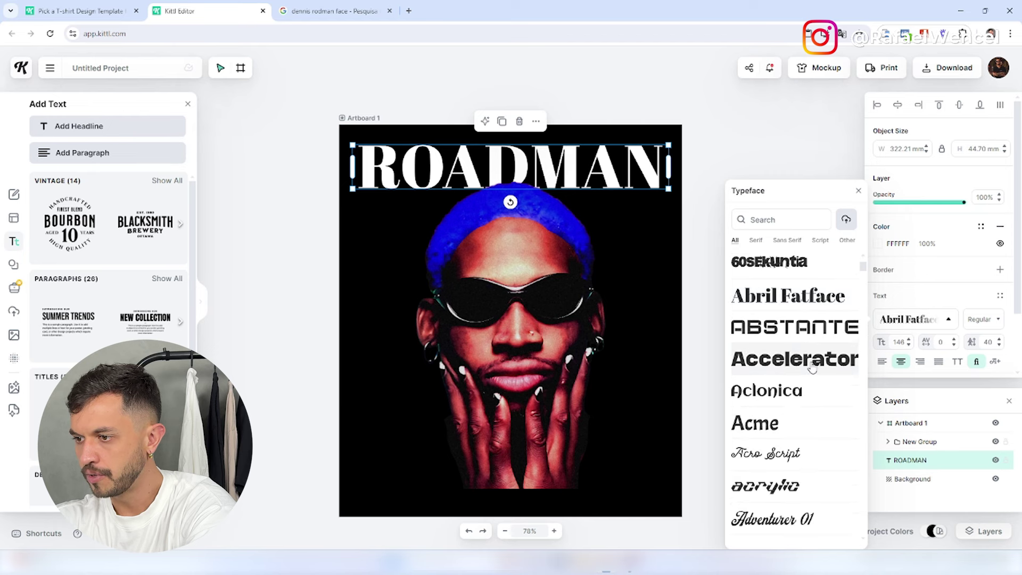
left_click(813, 348)
scroll(812, 346, "down", 2)
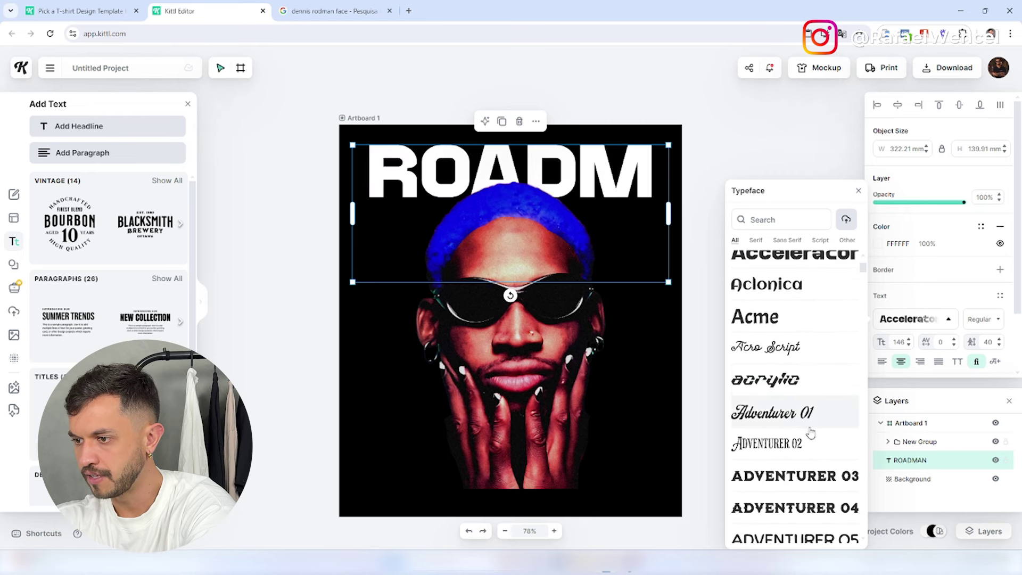
left_click(803, 468)
scroll(802, 467, "down", 1)
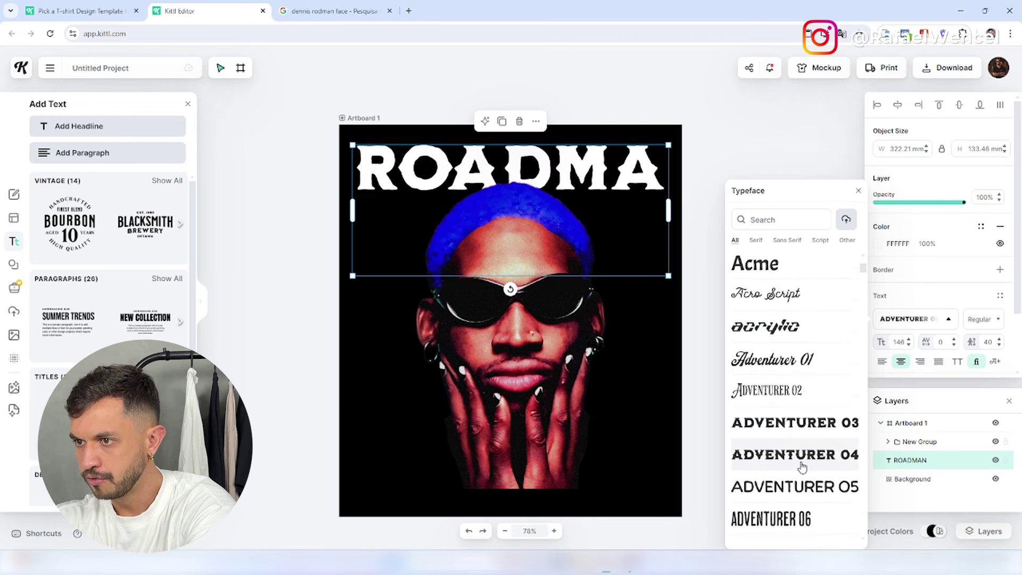
scroll(802, 467, "down", 3)
left_click(788, 379)
scroll(788, 384, "down", 1)
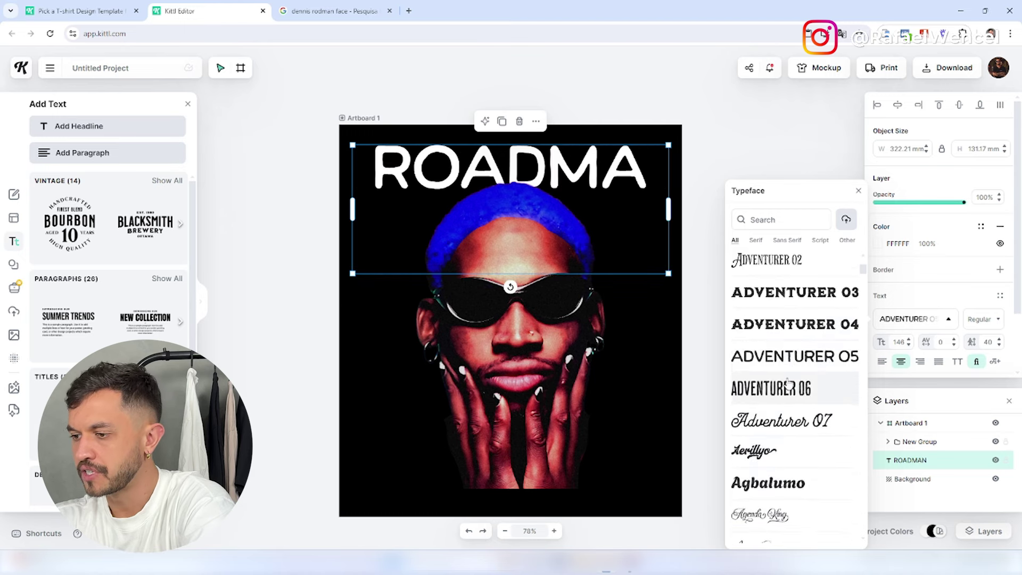
Try the Albura, Alfa Slab One and Amarante typefaces on the ROADMAN headline
scroll(788, 385, "down", 4)
left_click(812, 475)
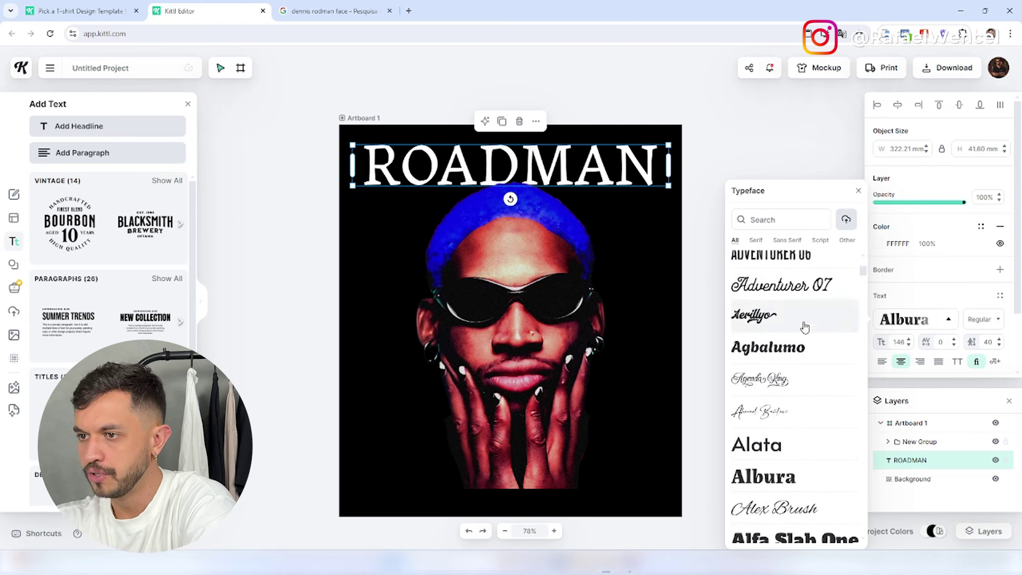
scroll(804, 340, "down", 2)
left_click(801, 439)
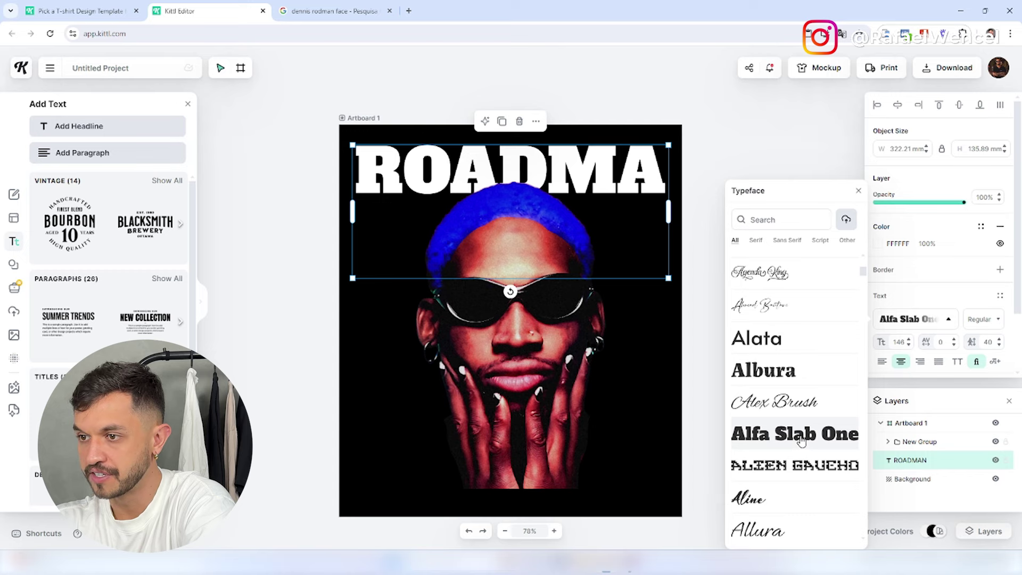
scroll(804, 448, "down", 3)
left_click(803, 432)
scroll(805, 440, "down", 3)
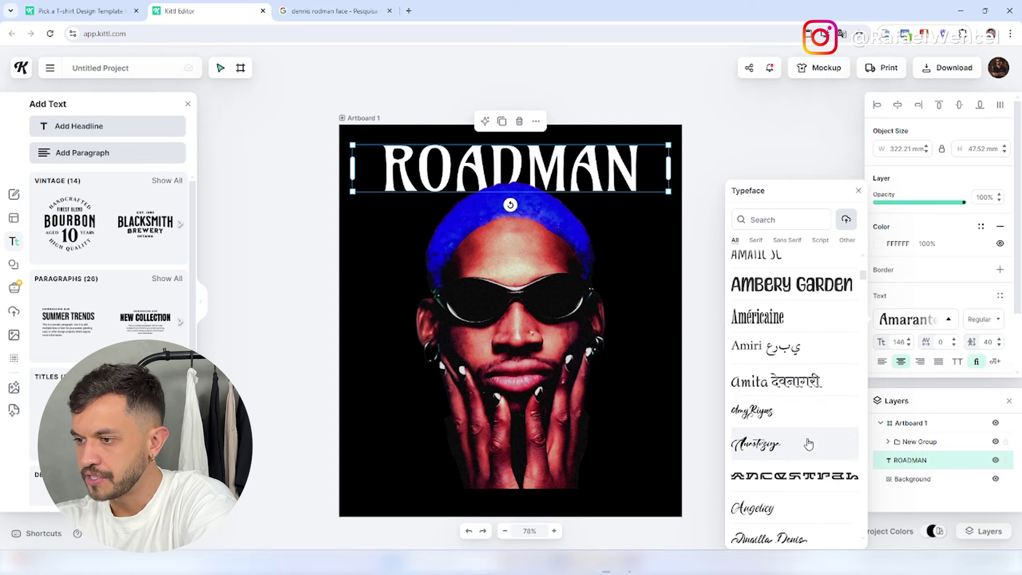
Set the ROADMAN headline in Anton at about 439 mm wide and realign it with the portrait group, centred on the artboard
scroll(808, 444, "down", 4)
left_click(812, 397)
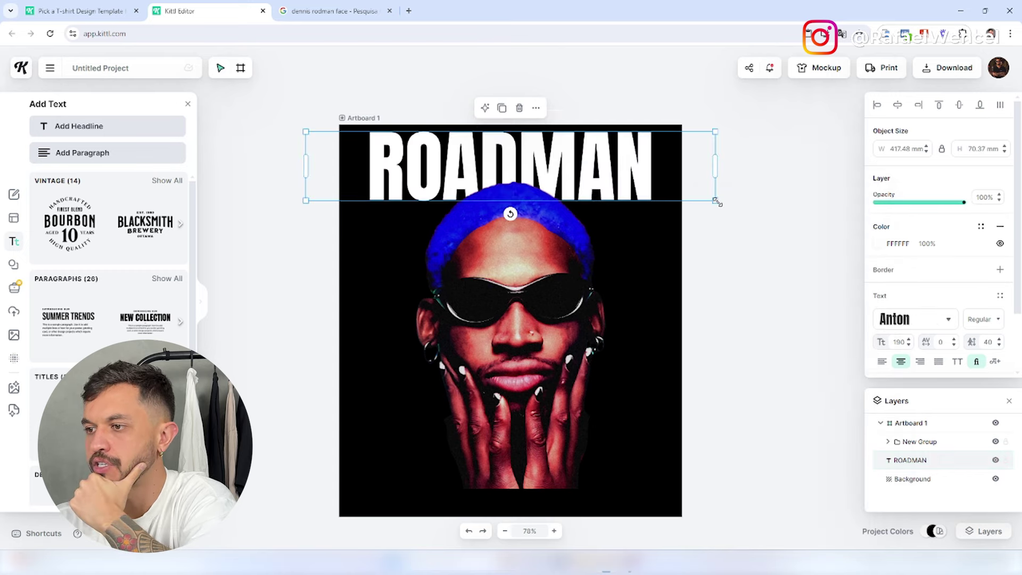
left_click_drag(719, 202, 743, 212)
left_click_drag(629, 191, 616, 192)
left_click_drag(537, 238, 539, 242)
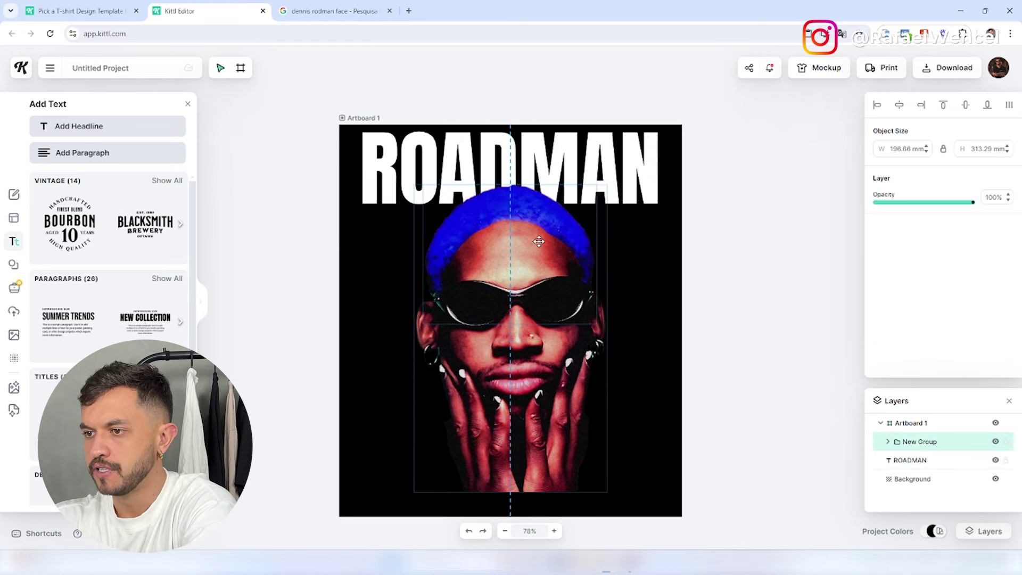
Try the Distort, Custom, Arch, Rise and Flag transformations on the ROADMAN headline
left_click(905, 460)
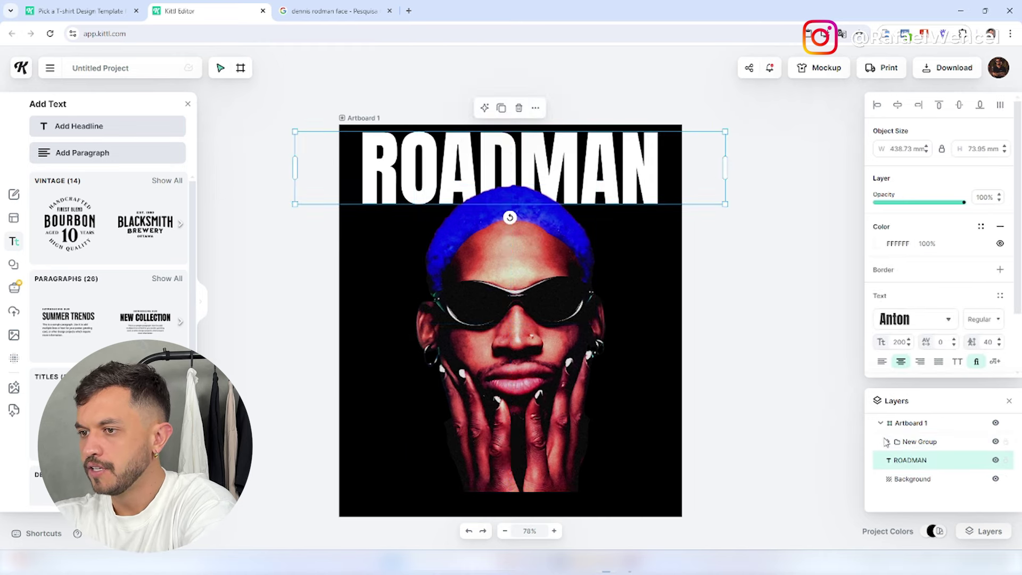
left_click(999, 323)
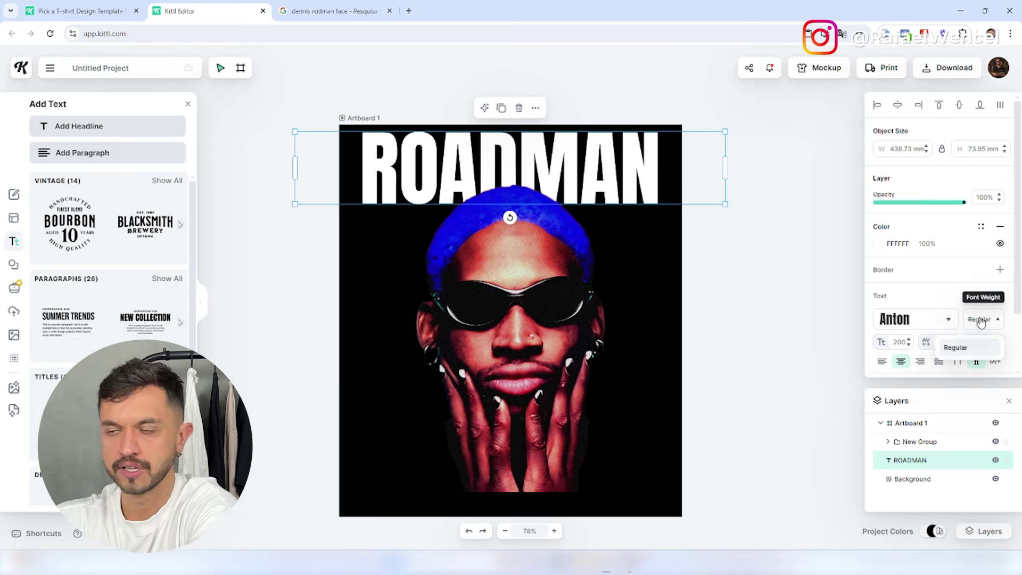
scroll(915, 319, "down", 2)
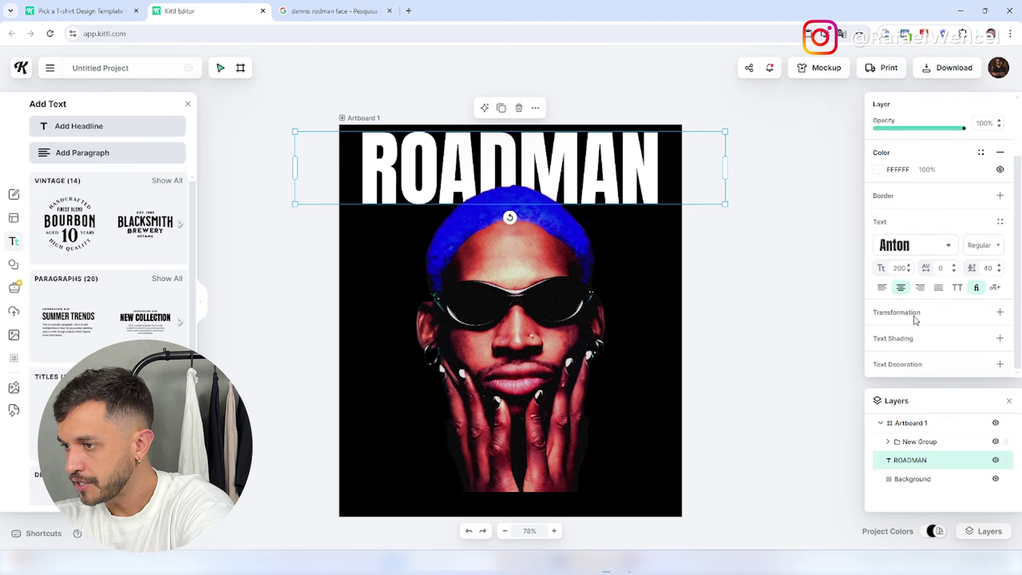
left_click(918, 313)
scroll(921, 309, "down", 1)
left_click(921, 272)
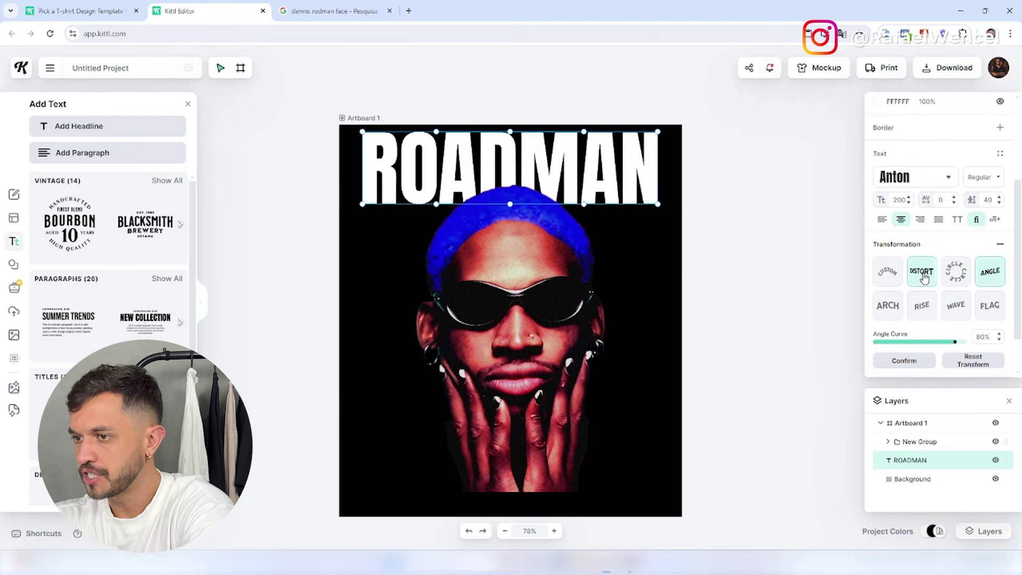
left_click(888, 273)
left_click(887, 305)
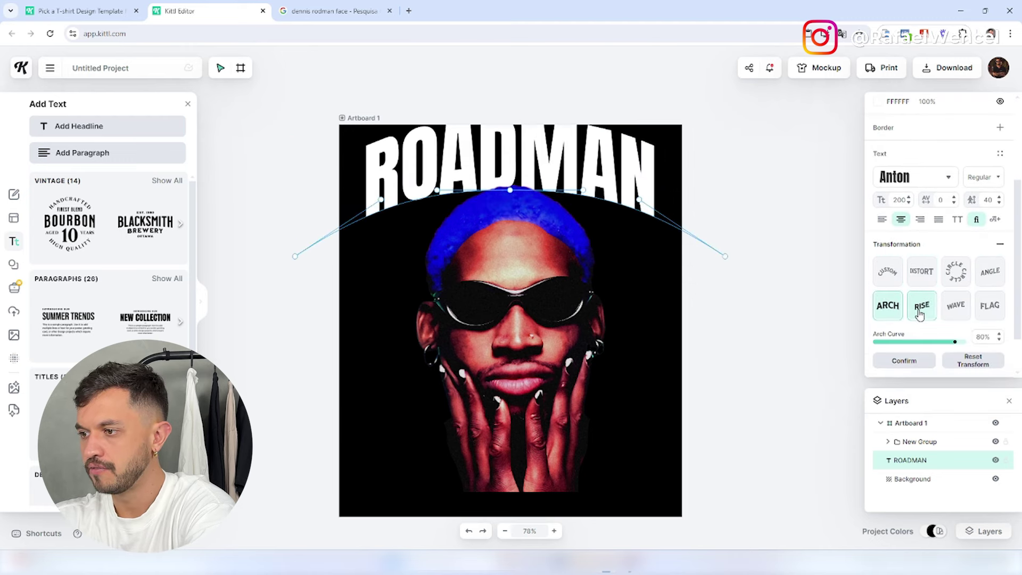
left_click(921, 309)
left_click(993, 309)
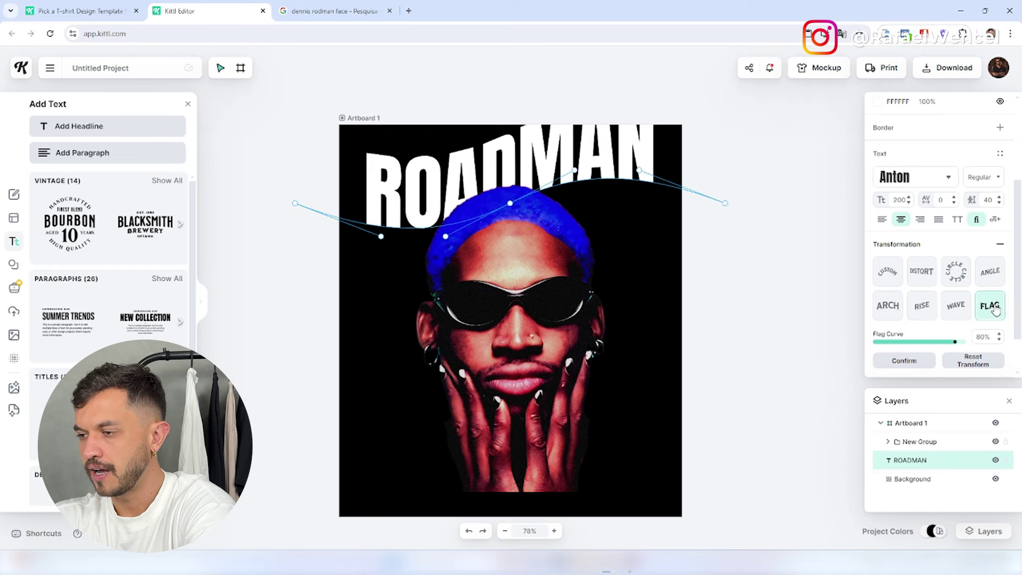
Try the Angle and Circle transformations on the ROADMAN headline and remove the transformation from it
left_click(990, 273)
left_click(961, 277)
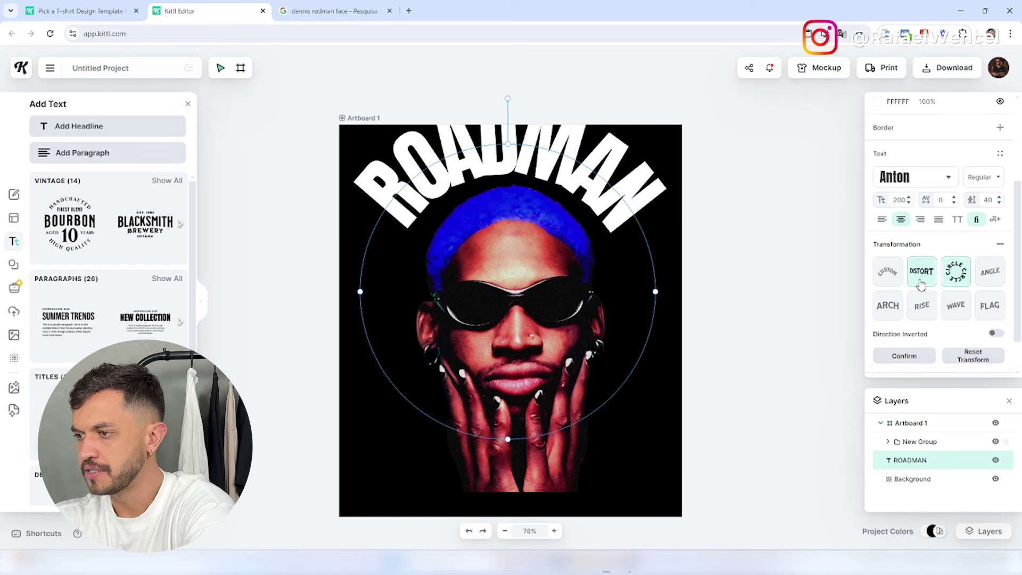
left_click(919, 281)
left_click(895, 278)
left_click(894, 306)
left_click(1000, 244)
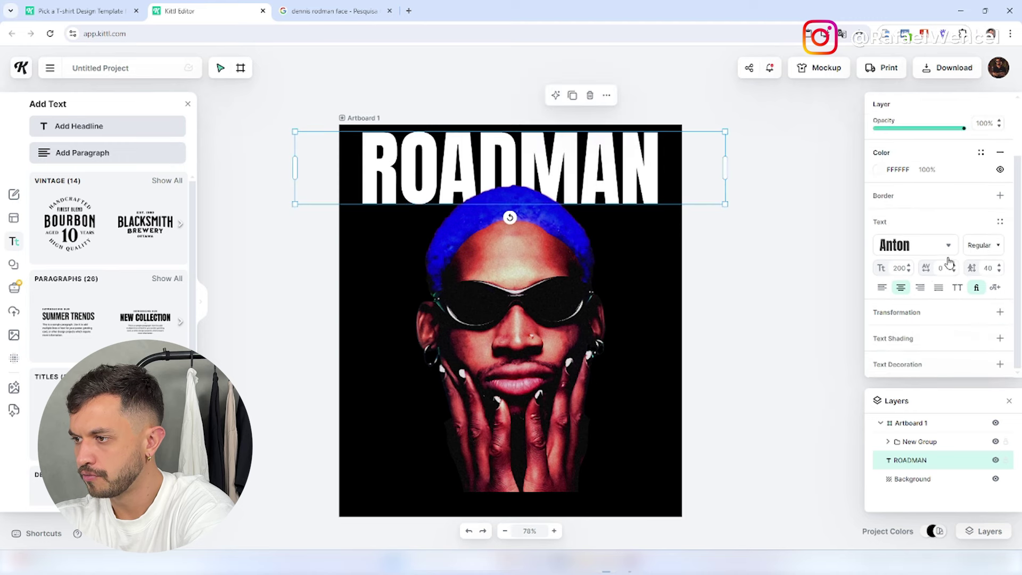
Add drop-shadow text shading to the ROADMAN headline and set its offset to 42
left_click(912, 349)
scroll(913, 342, "down", 3)
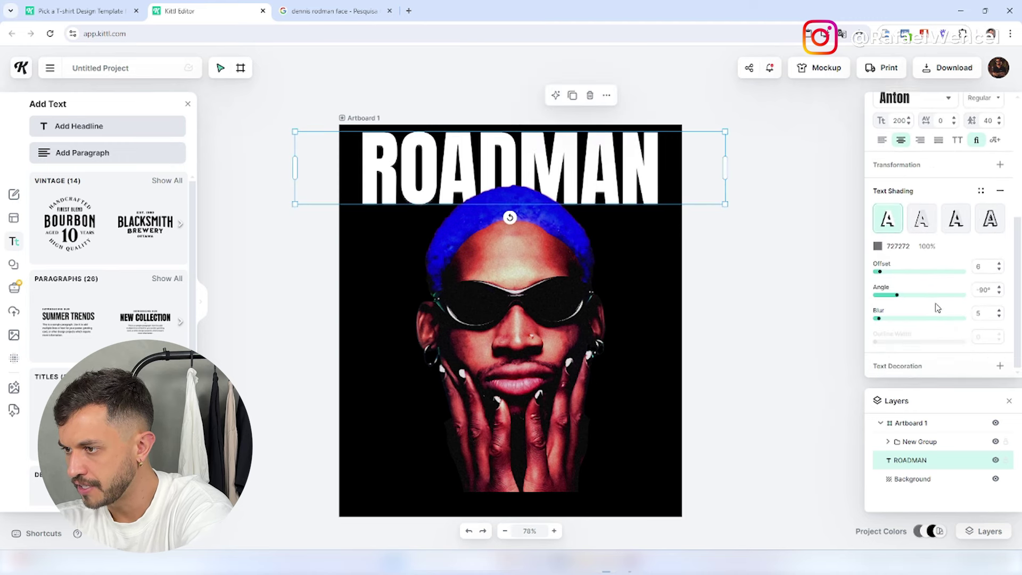
left_click(877, 244)
mouse_move(801, 299)
left_mouse_down()
mouse_move(659, 244)
mouse_move(724, 391)
mouse_move(717, 400)
left_mouse_up()
left_click(902, 267)
left_click(912, 270)
Set the ROADMAN shading's colour to 4F4F4F, its angle to about -63° and its blur to 20
left_click(878, 244)
mouse_move(782, 292)
left_mouse_down()
mouse_move(733, 299)
mouse_move(732, 313)
mouse_move(744, 301)
left_mouse_up()
left_click(942, 281)
left_click_drag(897, 293, 895, 318)
mouse_move(737, 284)
left_mouse_down()
mouse_move(706, 268)
mouse_move(716, 396)
mouse_move(722, 339)
mouse_move(722, 352)
left_mouse_up()
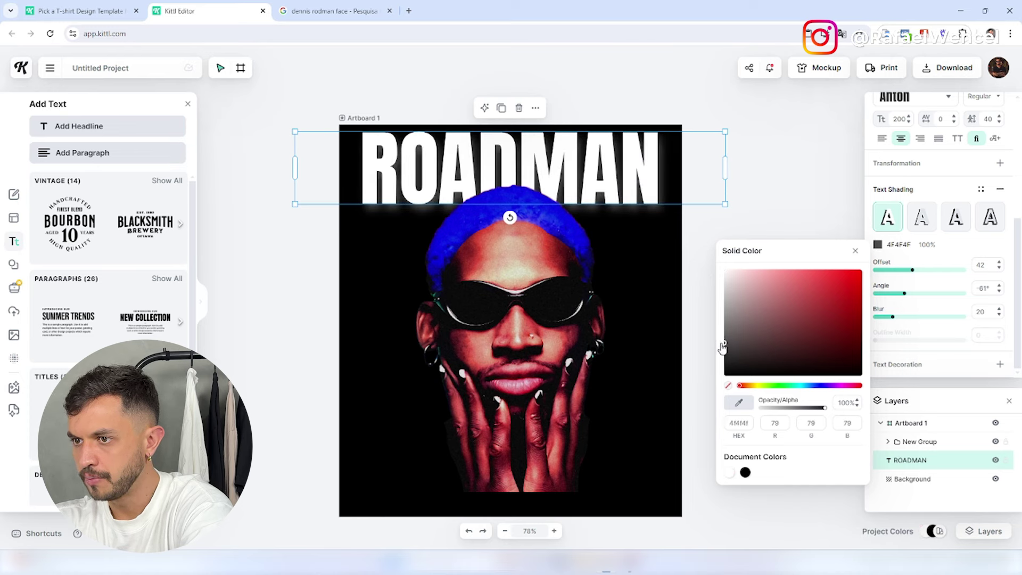
left_click(646, 260)
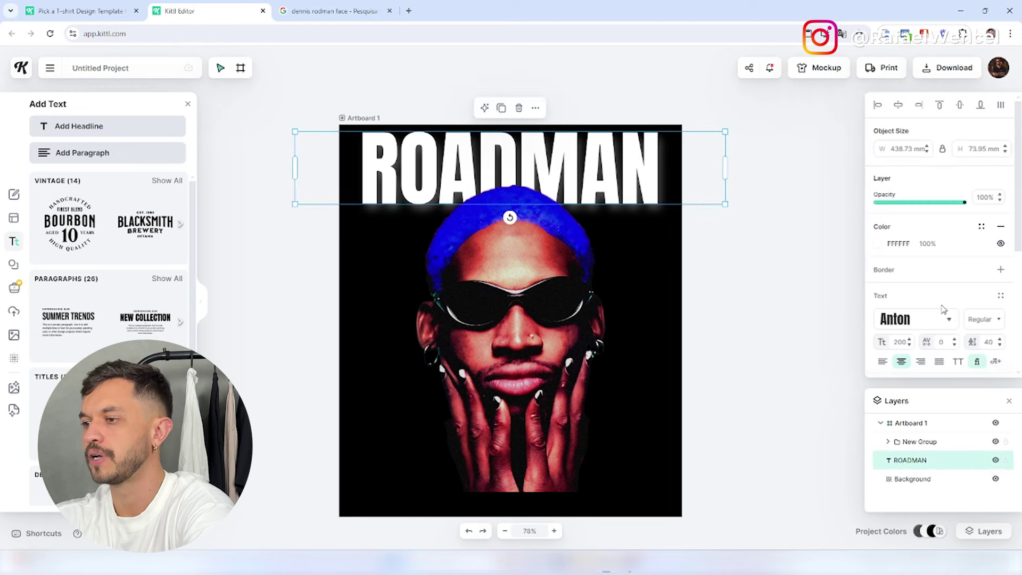
Add a horizontal-line text decoration to the ROADMAN headline and set its distance to 3%
scroll(942, 266, "down", 3)
left_click(922, 291)
left_click(887, 290)
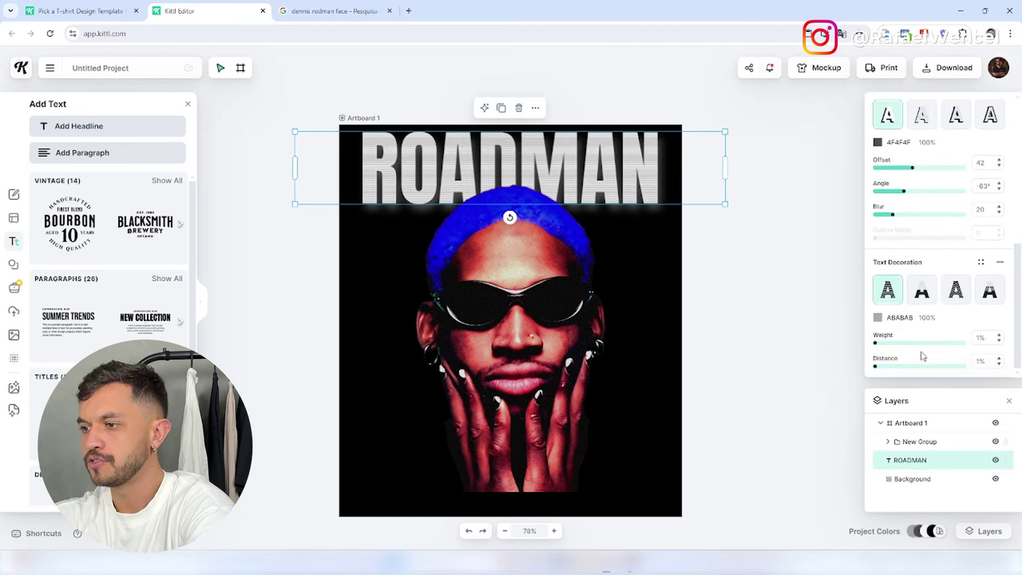
mouse_move(882, 350)
left_mouse_down()
mouse_move(904, 353)
mouse_move(874, 349)
mouse_move(915, 371)
mouse_move(876, 373)
mouse_move(917, 373)
mouse_move(878, 374)
left_mouse_up()
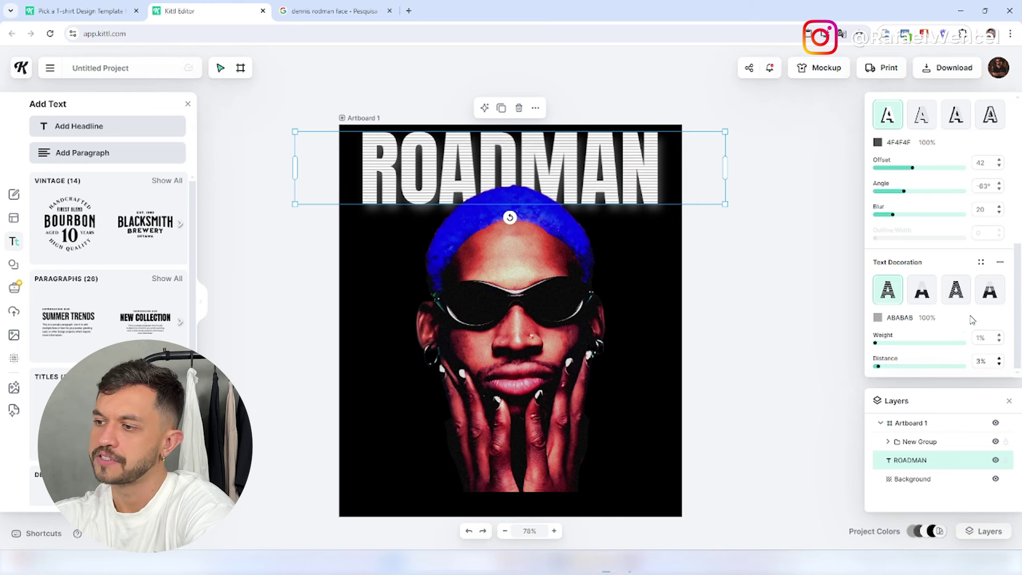
scroll(943, 306, "up", 3)
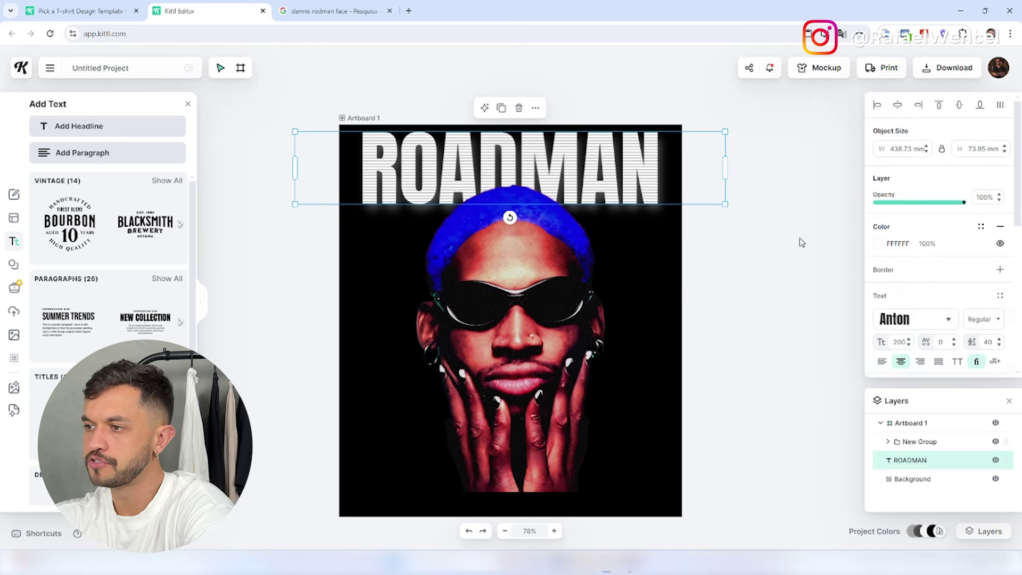
Remove the text shading from the ROADMAN headline and close the layer list
left_click(692, 243)
left_click(639, 176)
scroll(942, 271, "down", 2)
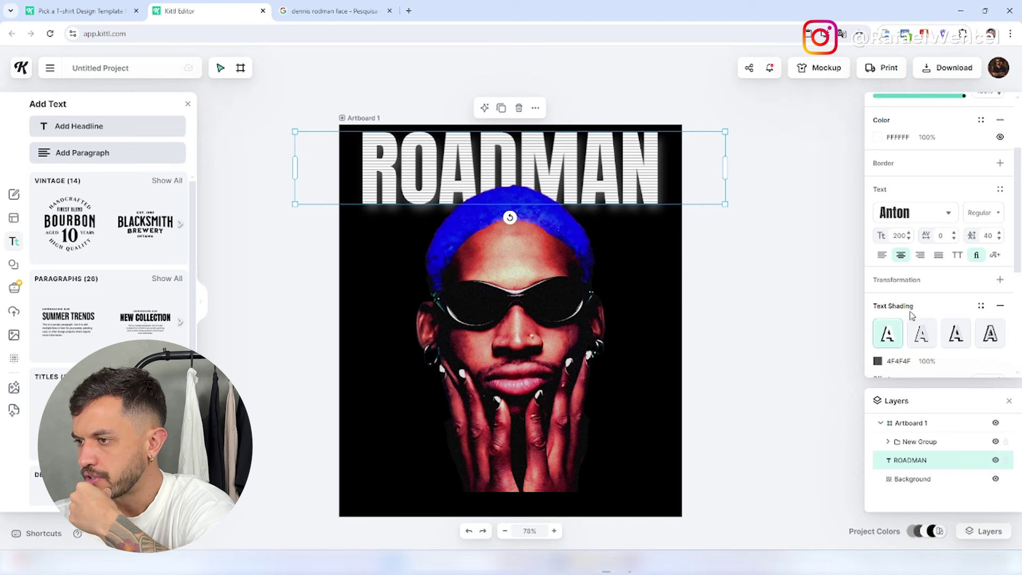
left_click(1001, 305)
left_click(713, 415)
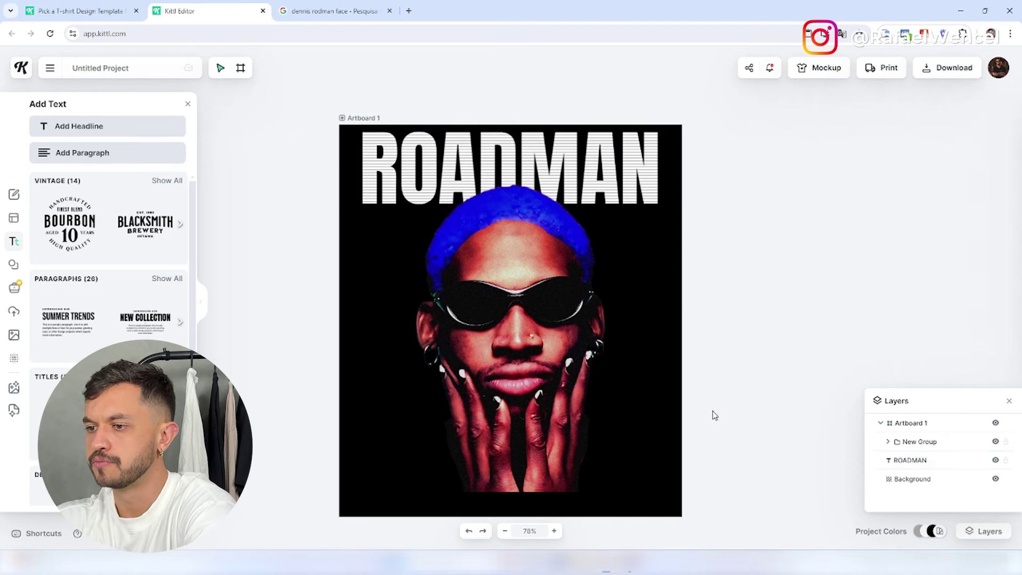
left_click(1009, 401)
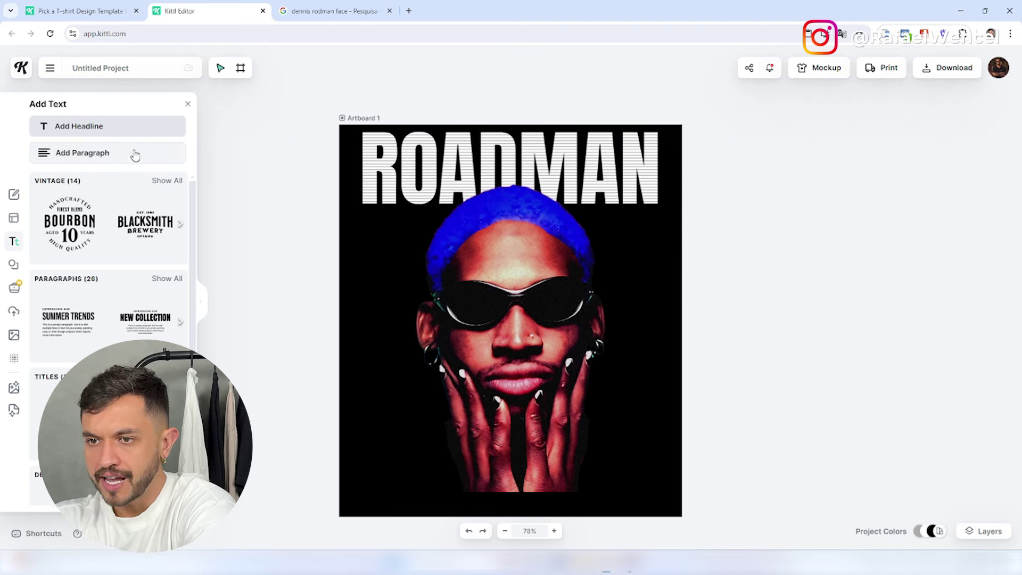
Add a paragraph text reading DENNIS ROADMAN and colour it white (FFFFFF)
left_click(108, 154)
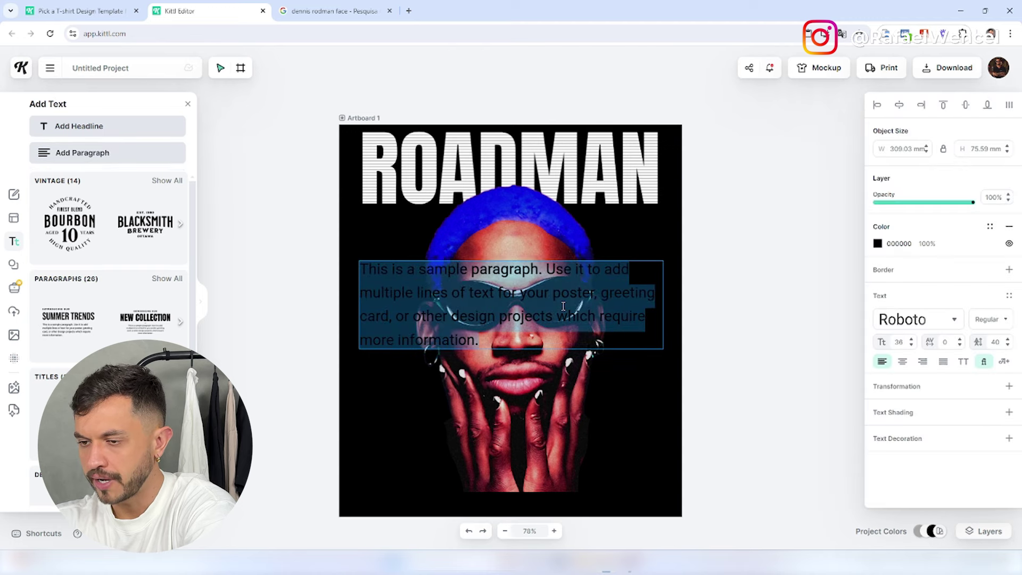
type("DENI")
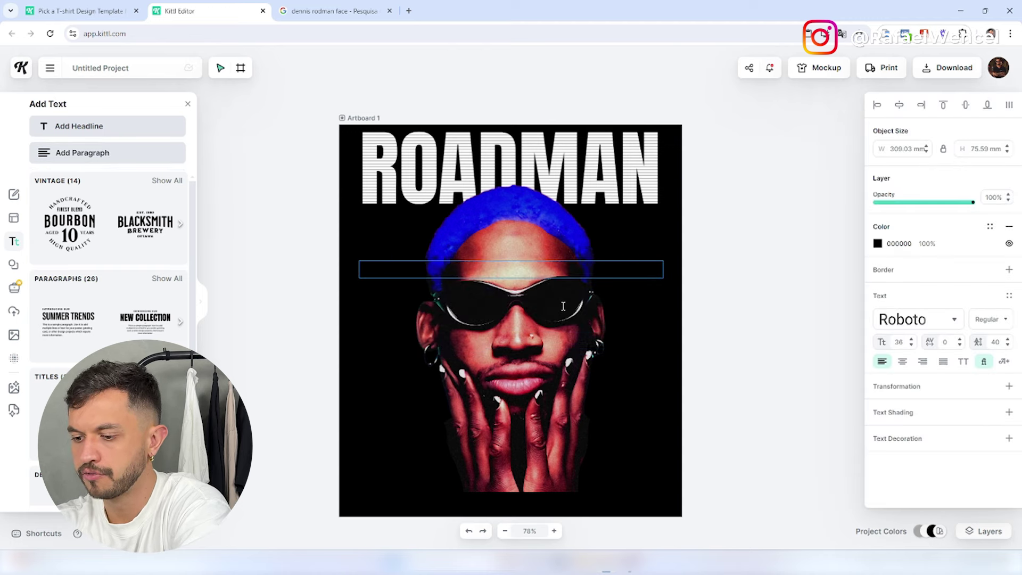
type("IS ROADMAN")
key("ctrl+a")
left_click(877, 244)
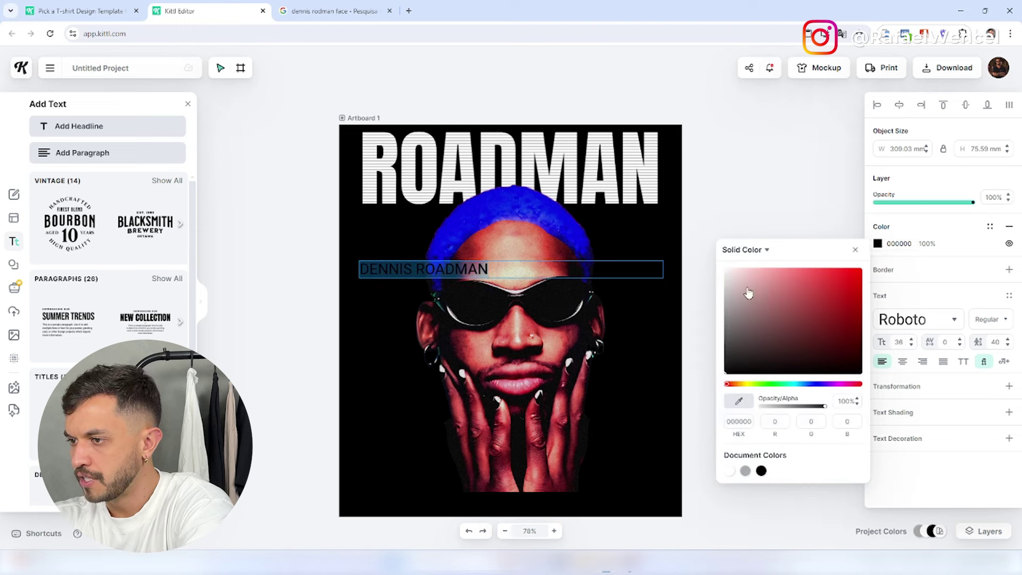
left_click(551, 282)
Move the DENNIS ROADMAN text down beside the portrait's hands and break it into two lines after DENNIS
left_click_drag(468, 279, 636, 423)
double_click(616, 429)
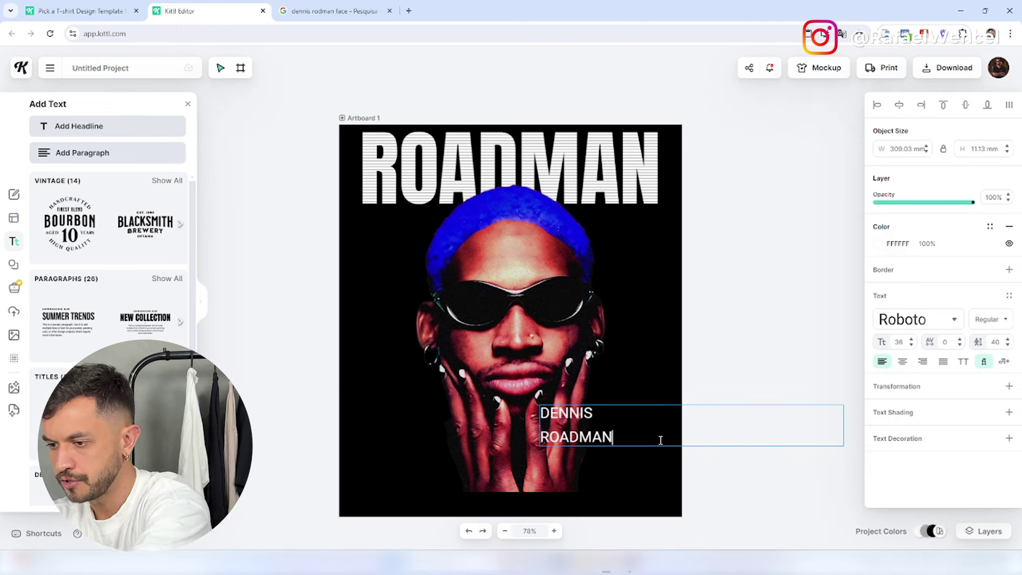
left_click(778, 424)
Narrow the DENNIS ROADMAN text box to about 75 mm and place it to the right of the hands
left_click(597, 431)
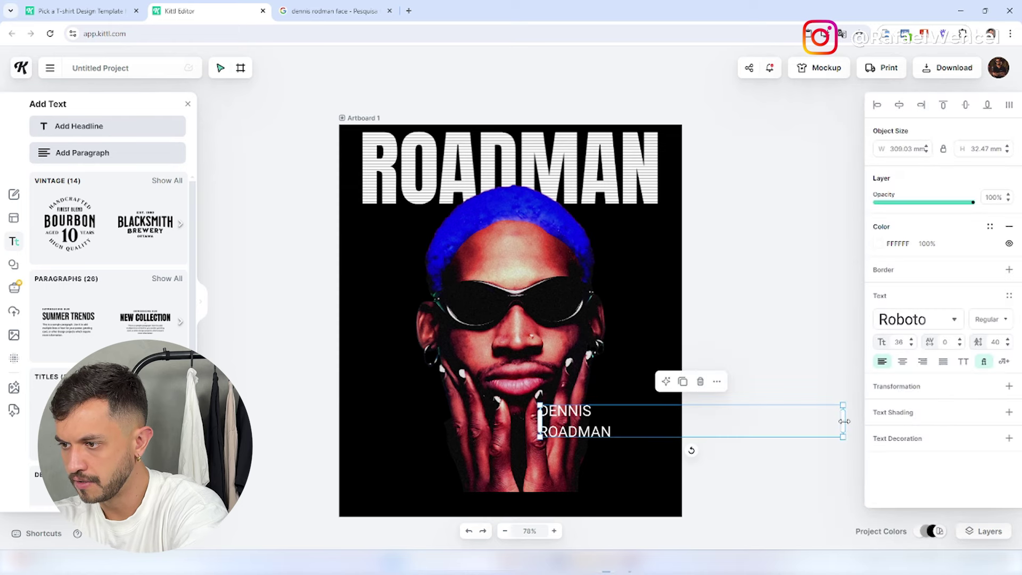
left_click_drag(708, 428, 621, 432)
left_click_drag(616, 431, 612, 432)
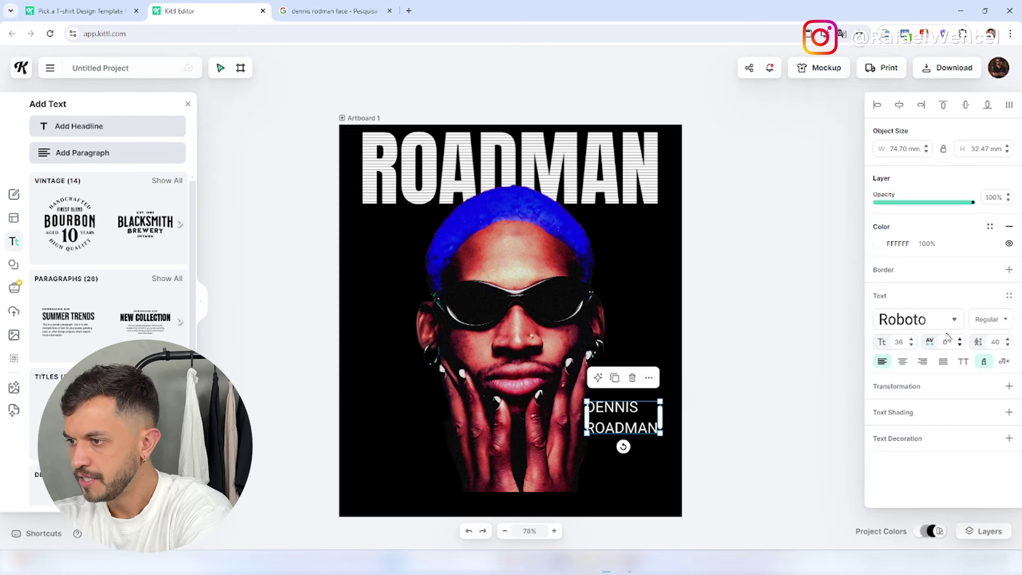
Set the DENNIS ROADMAN text in the Acro Script typeface from the script fonts
left_click(955, 319)
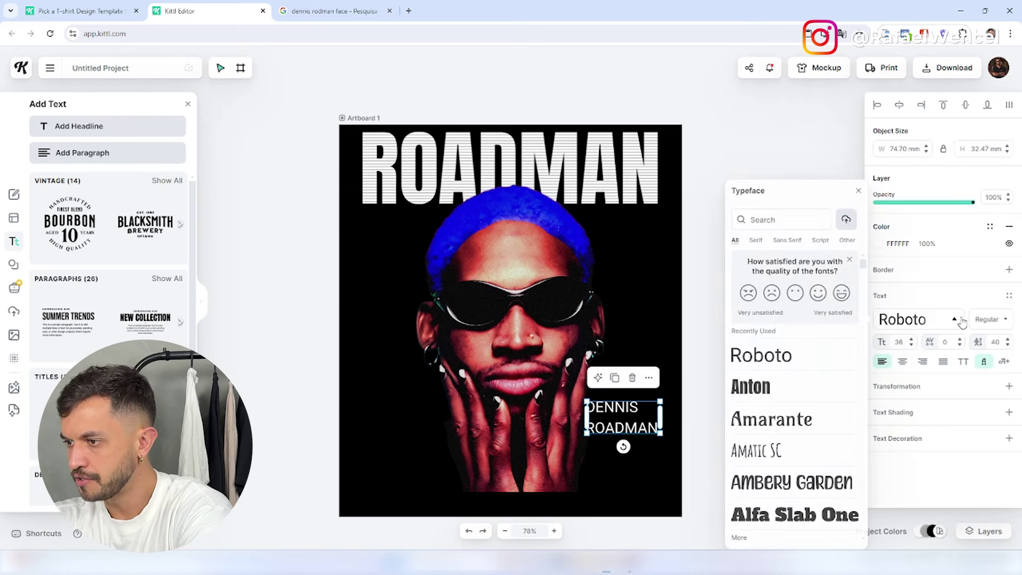
left_click(821, 240)
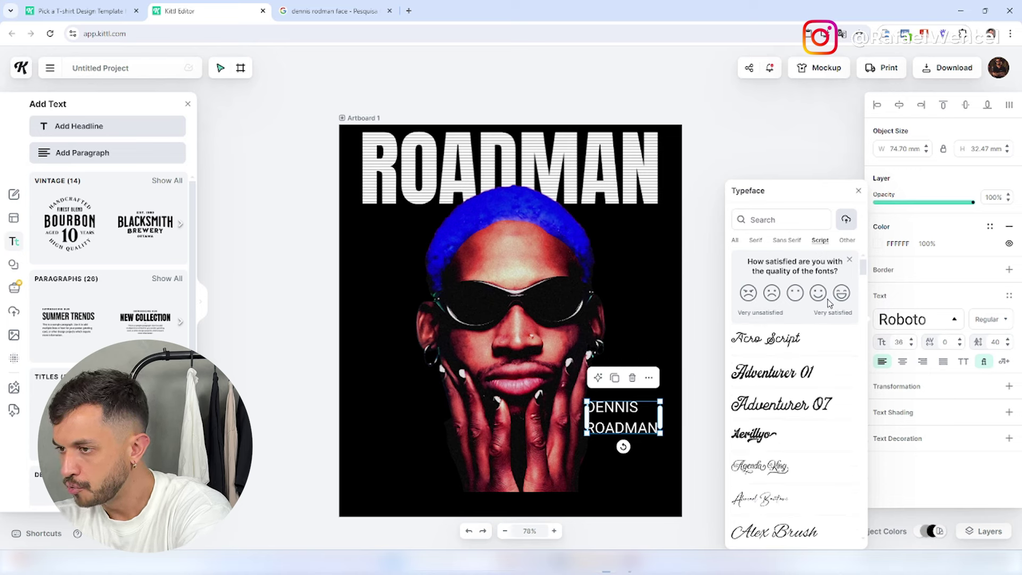
left_click(798, 344)
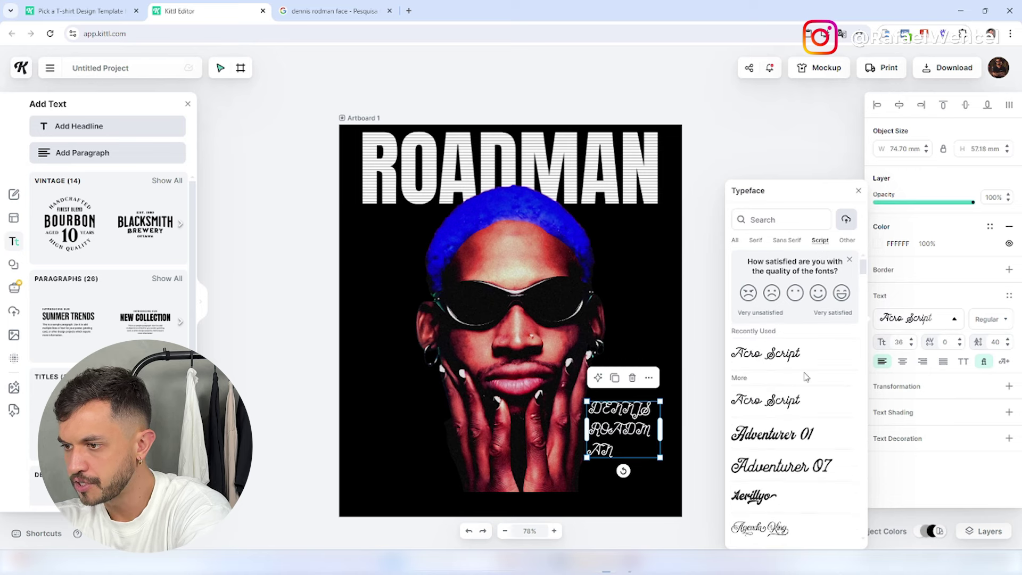
Try several script typefaces on the DENNIS ROADMAN caption, including Allura and a tall, thin signature-style script
scroll(806, 377, "down", 3)
left_click(806, 404)
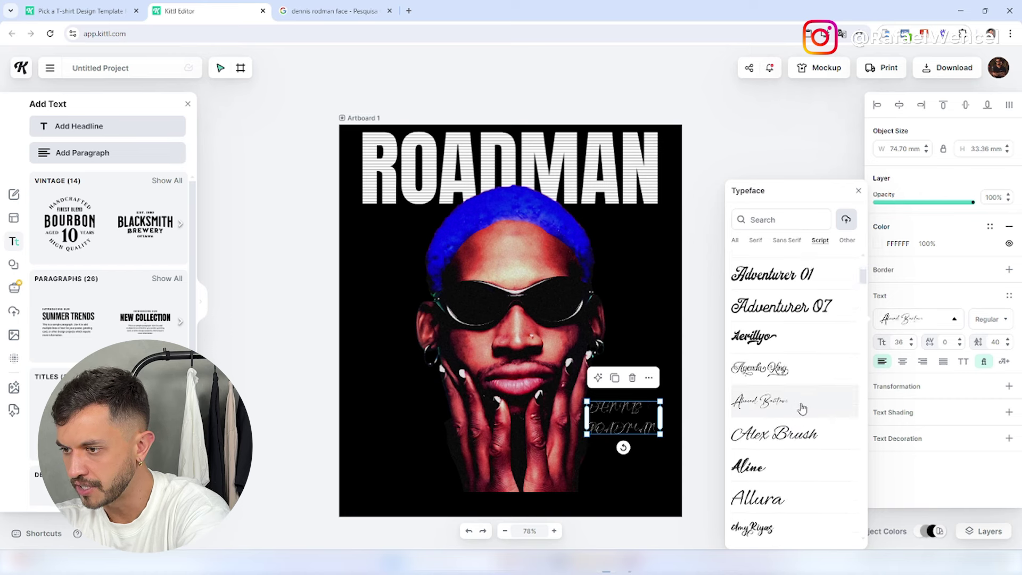
left_click(782, 531)
left_click(786, 497)
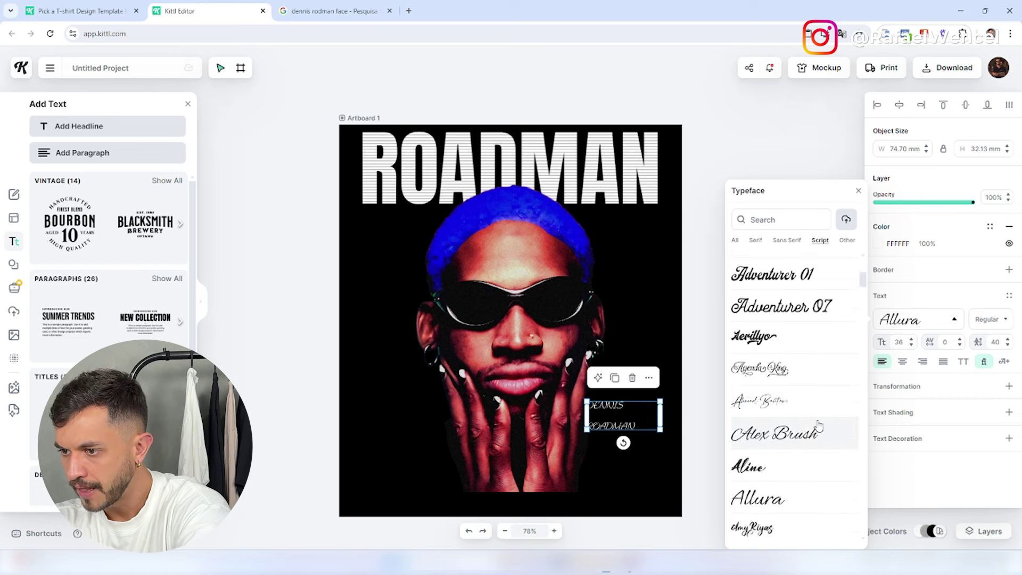
scroll(819, 426, "down", 3)
left_click(782, 529)
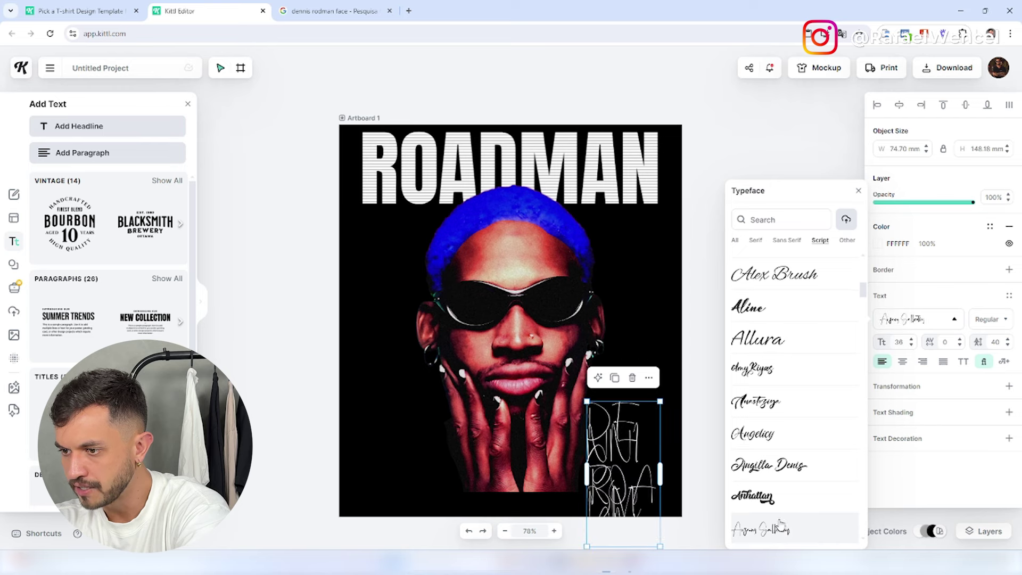
Move the DENNIS ROADMAN caption up beside the face and set its font size to 20
left_click(655, 338)
left_click(642, 421)
left_click_drag(629, 486, 636, 402)
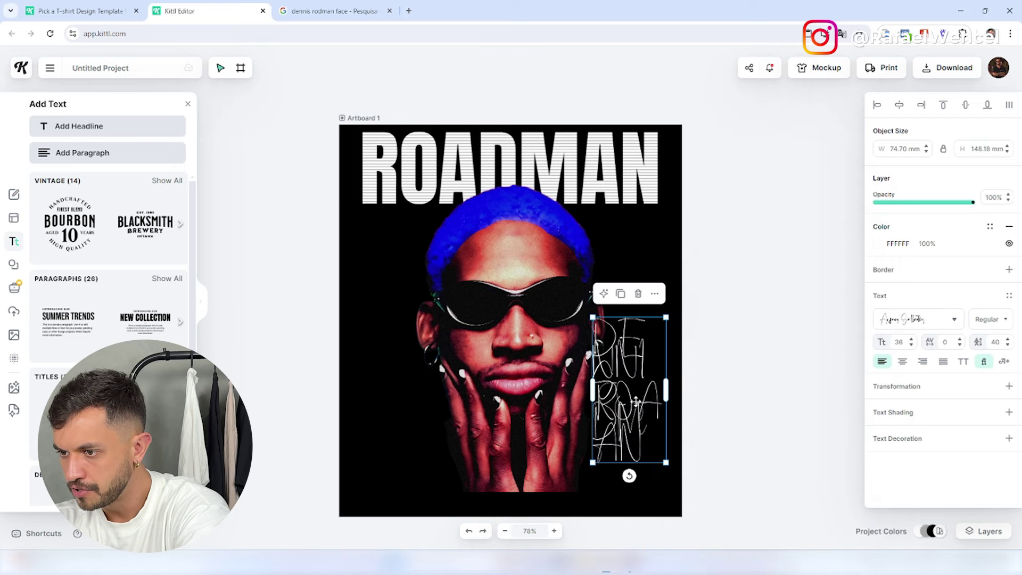
left_click(898, 342)
type("20")
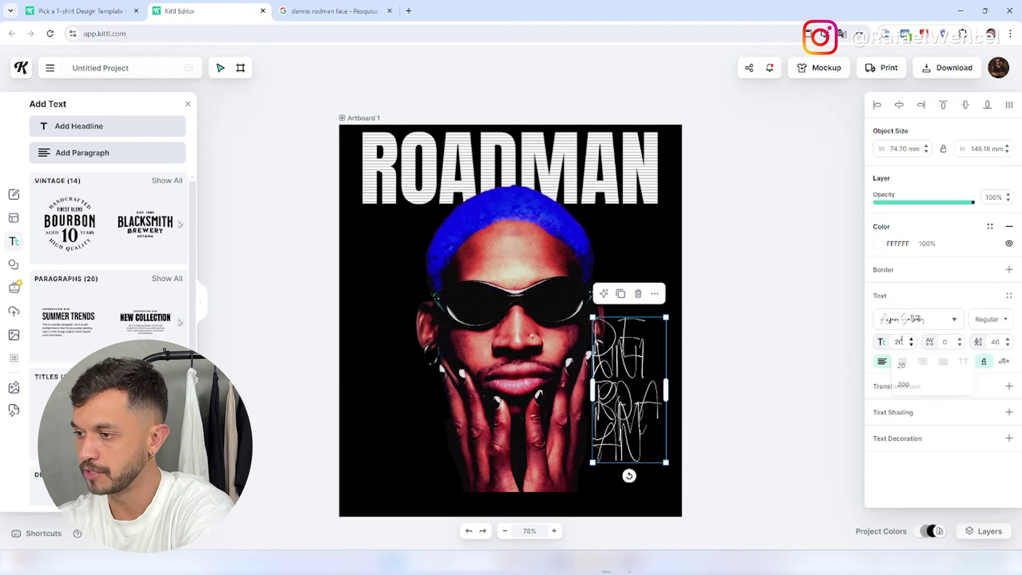
key("Return")
Retype the caption in lowercase as dennis roadman, with roadman on a second line
double_click(636, 339)
key("ctrl+a")
type("Den")
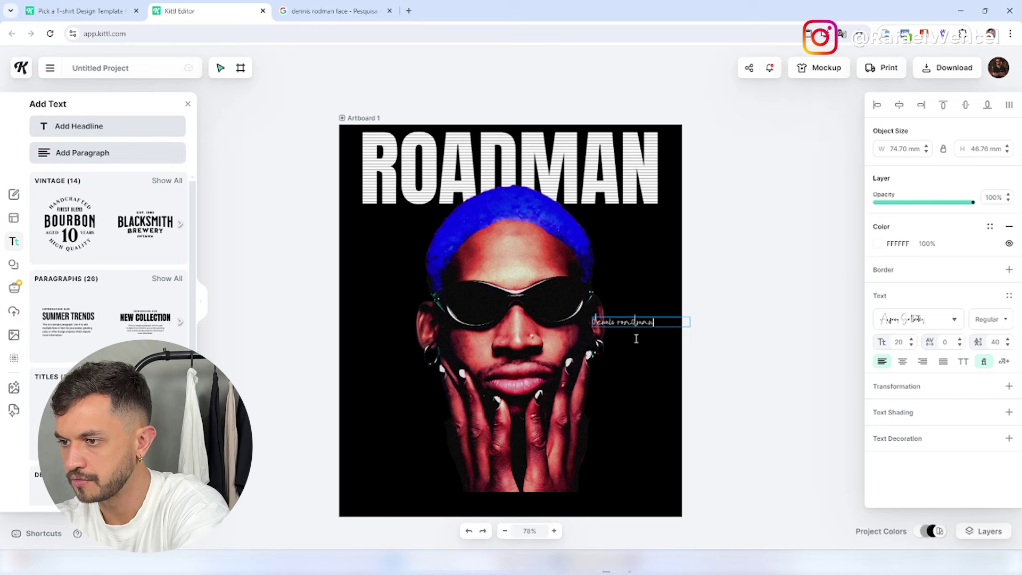
left_click(637, 339)
left_click(638, 340)
Scale the lowercase caption to about 93 mm wide over the lower part of the hands and align its text right
left_click_drag(672, 344, 762, 410)
left_click_drag(662, 370, 632, 452)
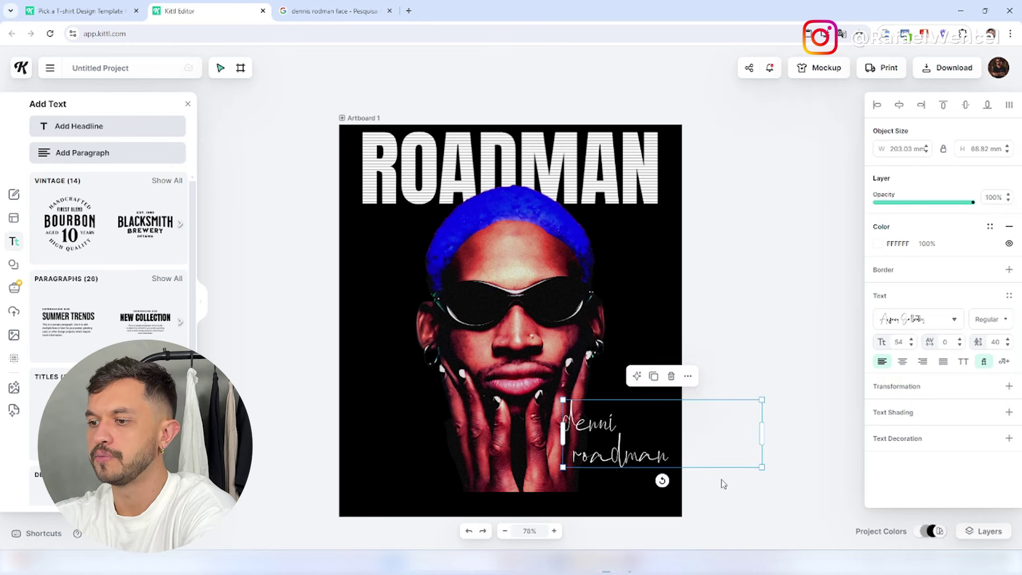
left_click_drag(762, 467, 669, 456)
left_click(923, 361)
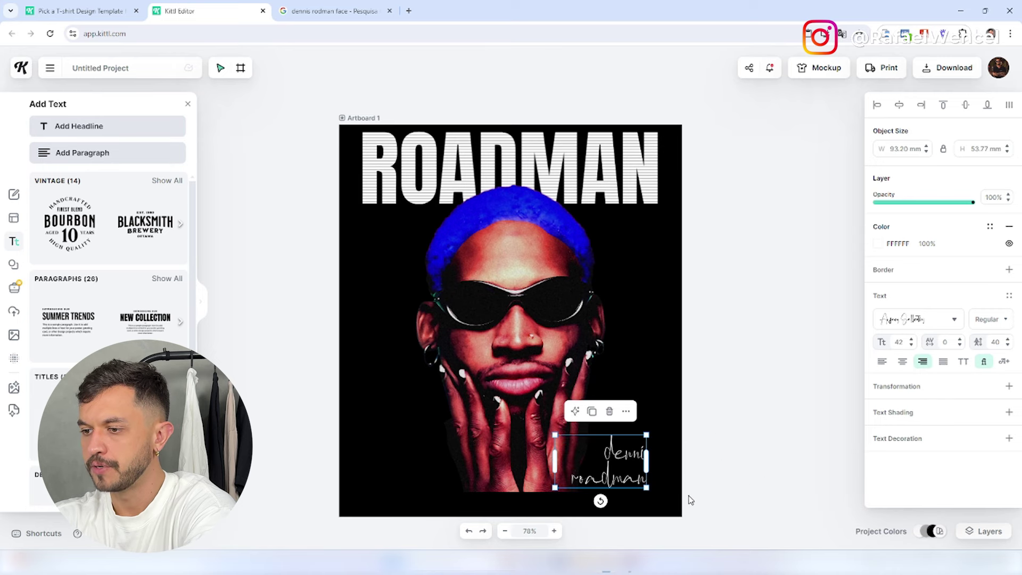
Rotate the caption so it slants upward to the right beside the portrait's hands
left_click(693, 513)
left_click(630, 463)
mouse_move(600, 501)
left_mouse_down()
mouse_move(616, 498)
mouse_move(602, 499)
left_mouse_up()
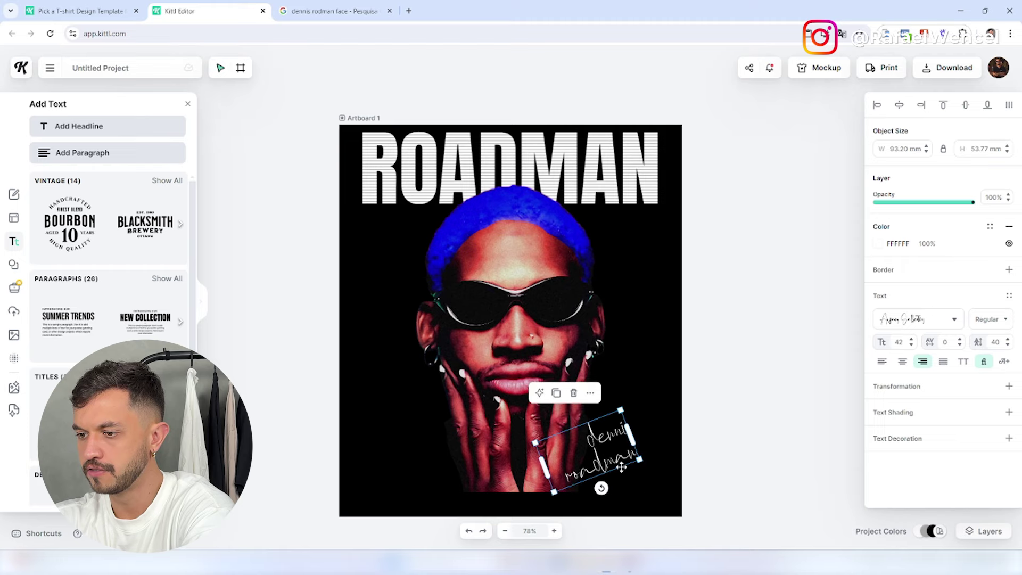
left_click(673, 465)
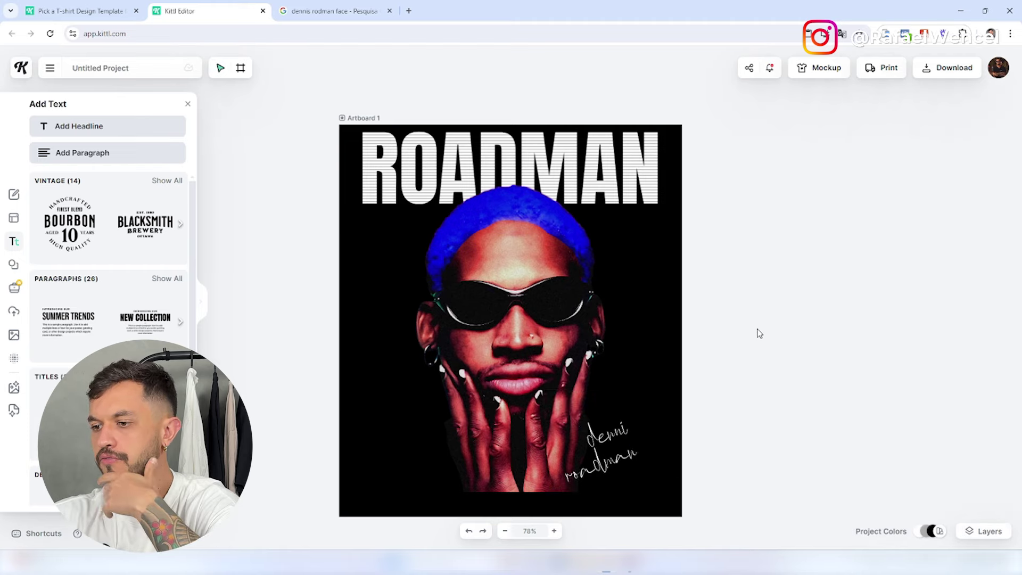
Try decorative typefaces such as Ballet and Butterfly Kids on the slanted caption
left_click(629, 450)
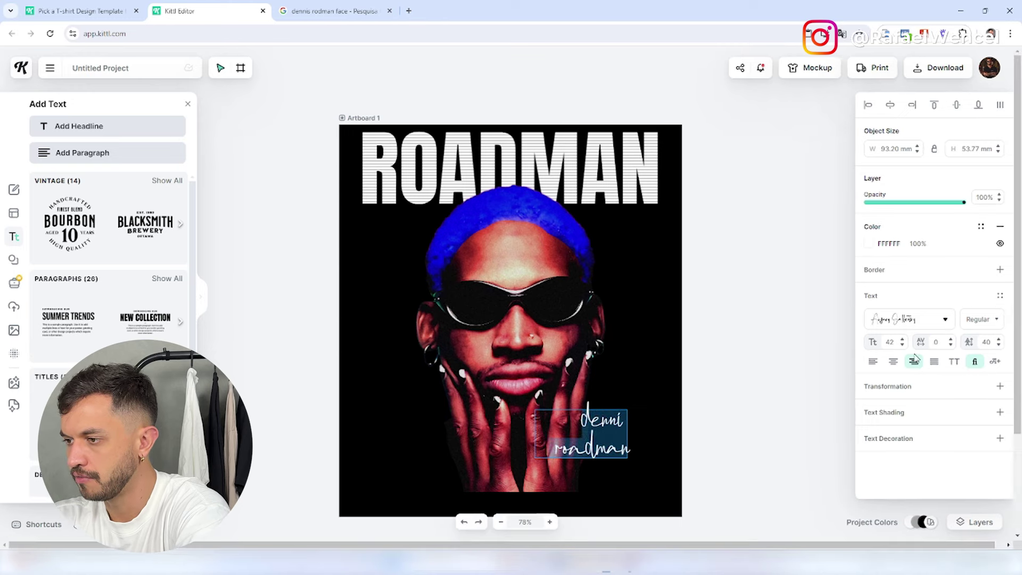
left_click(955, 320)
scroll(819, 405, "down", 5)
scroll(809, 419, "up", 2)
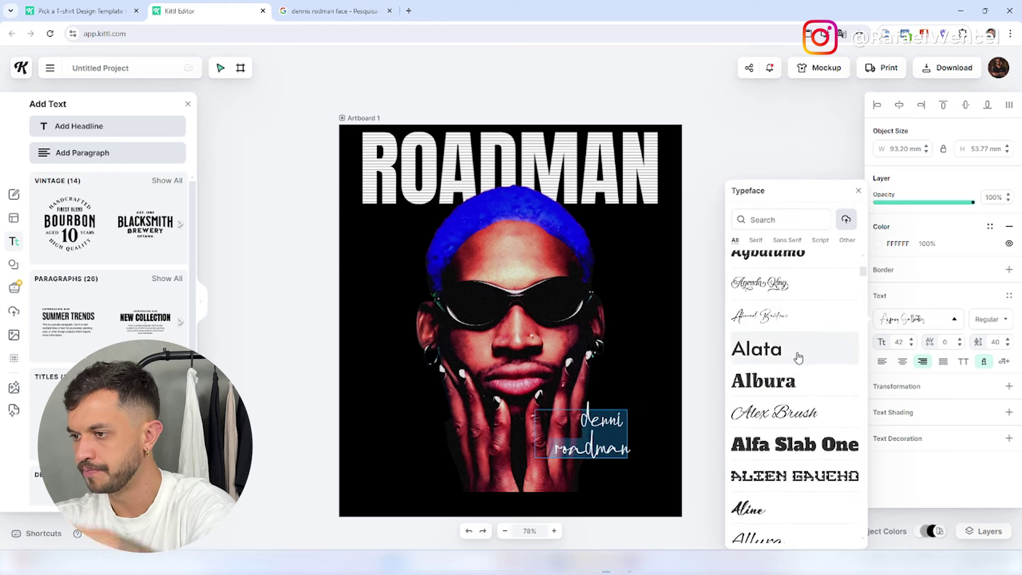
left_click(796, 283)
scroll(796, 343, "down", 8)
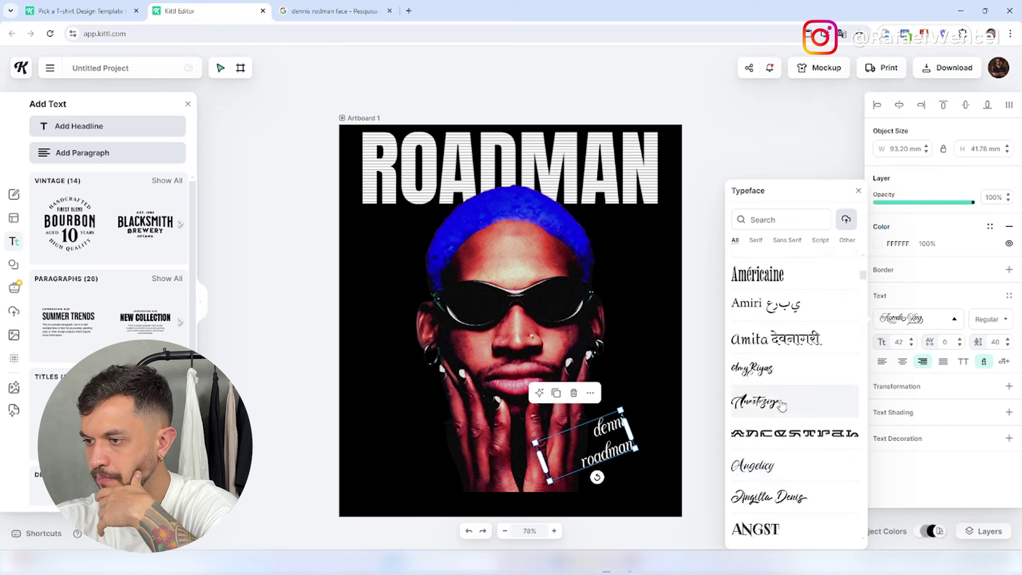
scroll(796, 367, "down", 15)
scroll(796, 393, "down", 20)
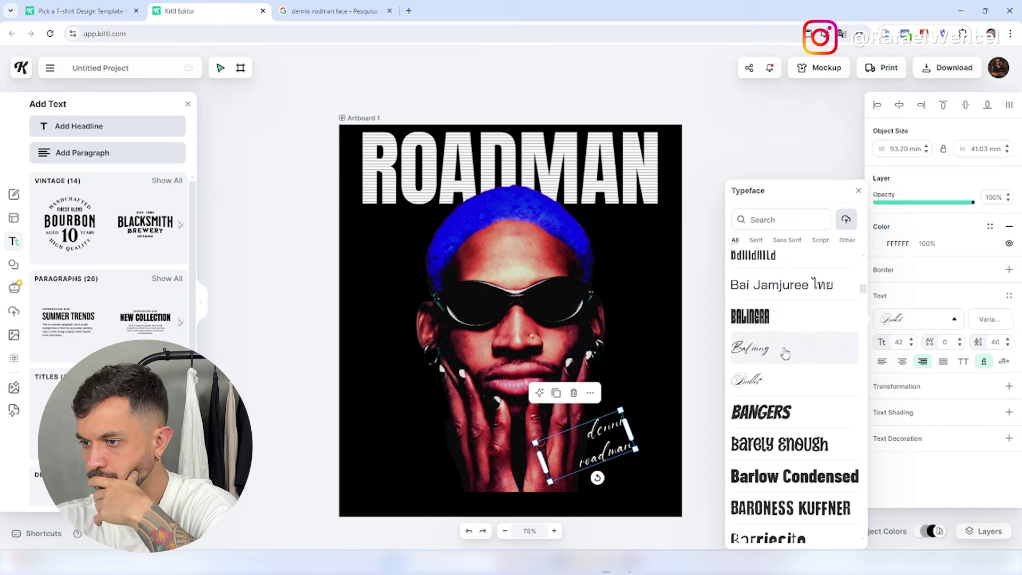
scroll(784, 412, "down", 20)
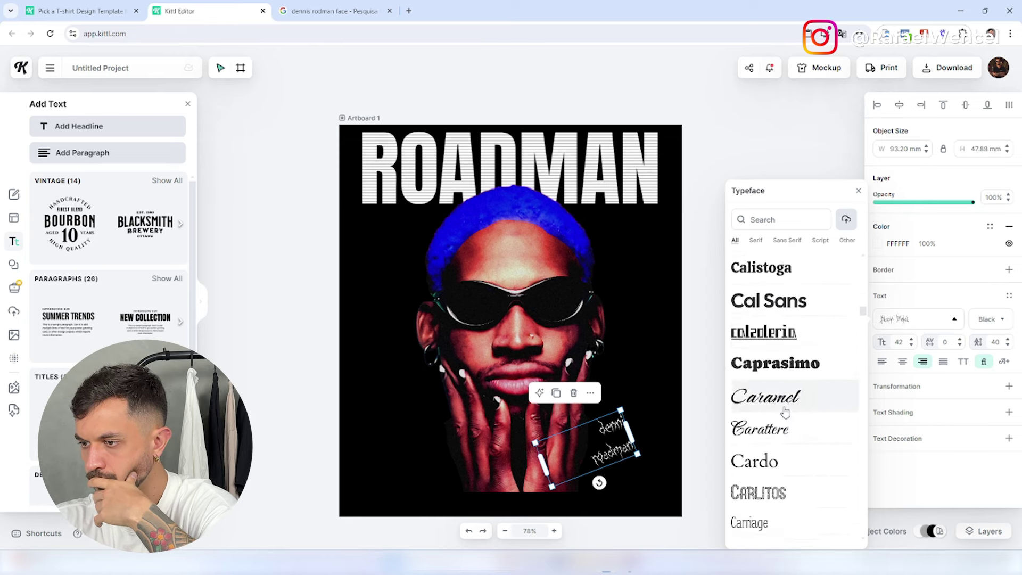
scroll(784, 413, "up", 4)
left_click(782, 410)
scroll(782, 411, "down", 12)
Set the caption in a loose handwritten signature typeface from the script fonts and enlarge it to size 136
left_click(820, 239)
scroll(790, 309, "down", 15)
scroll(792, 308, "down", 3)
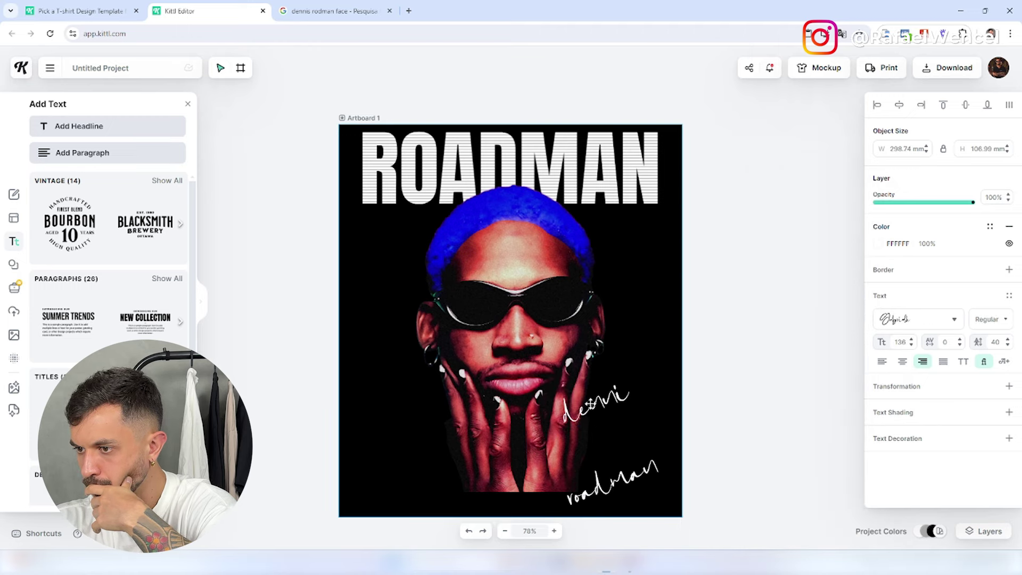
Add the missing s to the caption's first line so it reads dennis
double_click(590, 404)
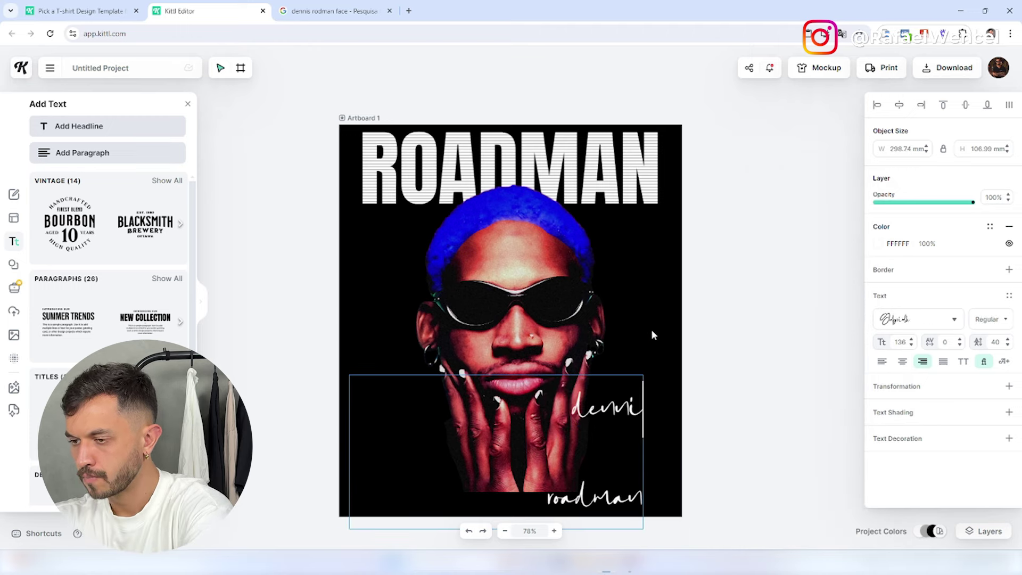
type("s")
left_click(653, 335)
left_click(626, 399)
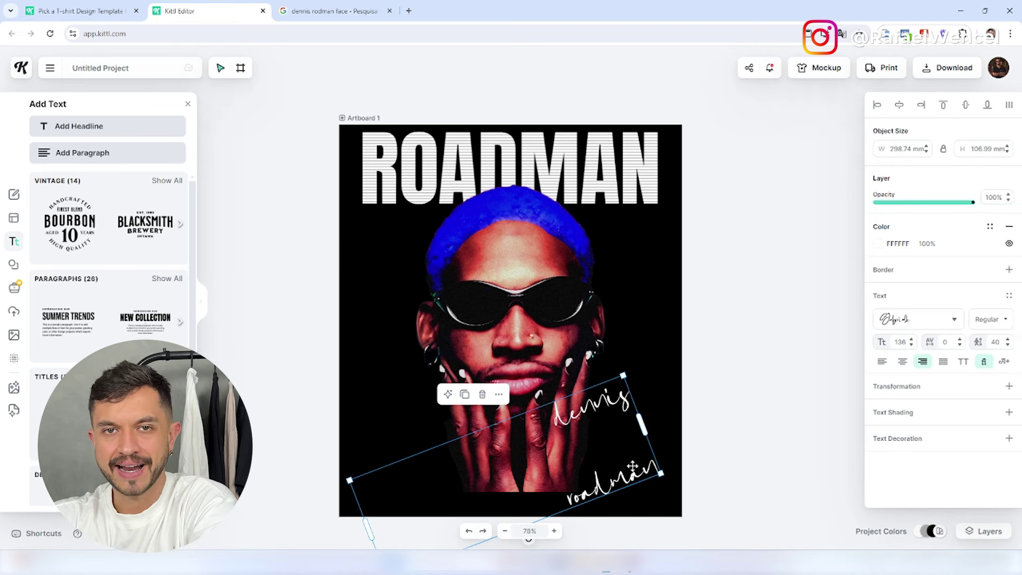
Set the caption's line height to -30, then shrink it and place it to the right of the hands
double_click(618, 405)
left_click(620, 409)
left_click_drag(549, 404, 687, 524)
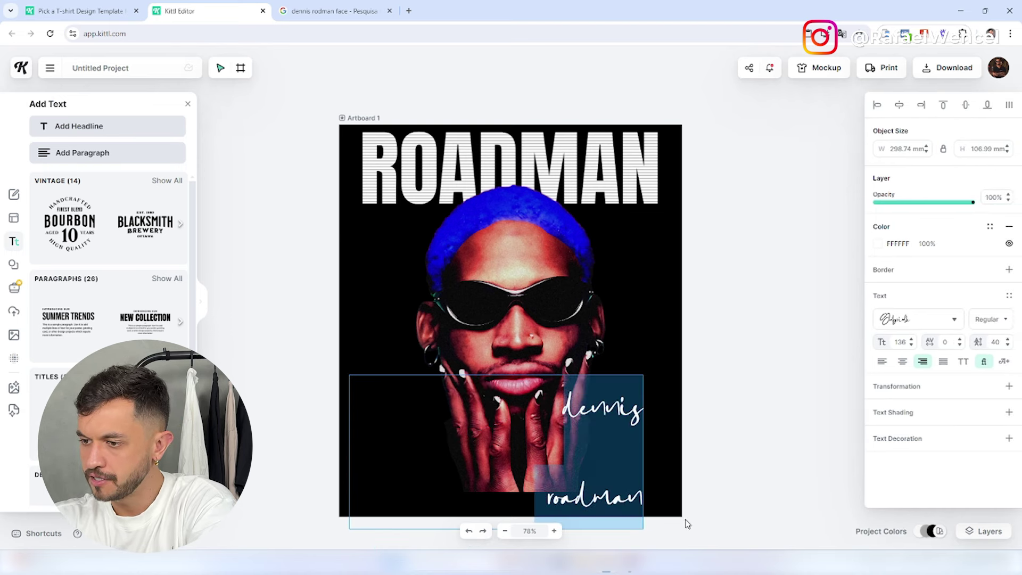
left_click(995, 341)
type("-30")
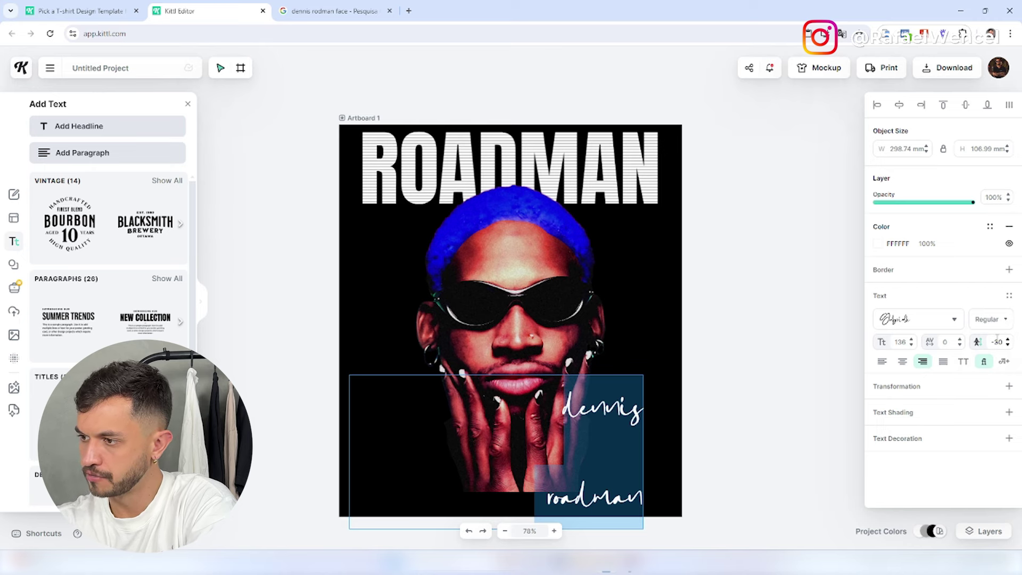
key("Return")
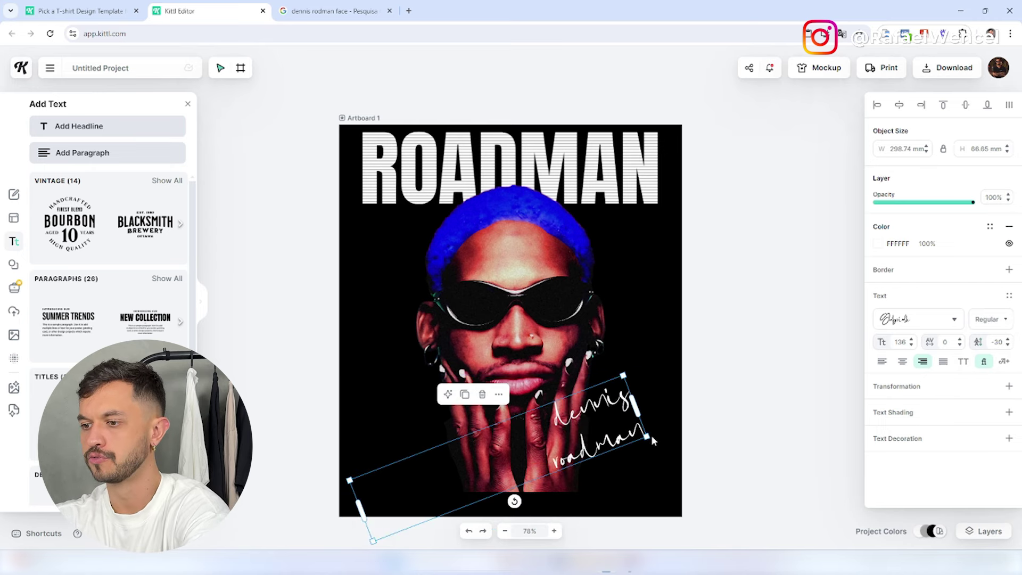
mouse_move(647, 437)
left_mouse_down()
mouse_move(577, 447)
mouse_move(627, 436)
mouse_move(618, 418)
mouse_move(594, 432)
mouse_move(621, 436)
left_mouse_up()
left_click(660, 376)
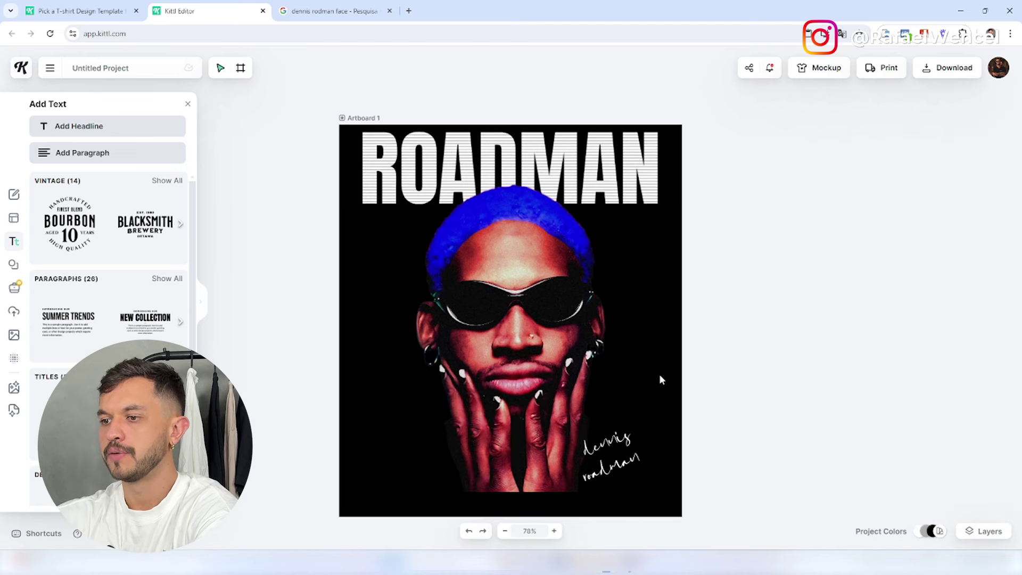
Look through the shape categories in the elements library and the trending photos for extra design material
left_click(14, 241)
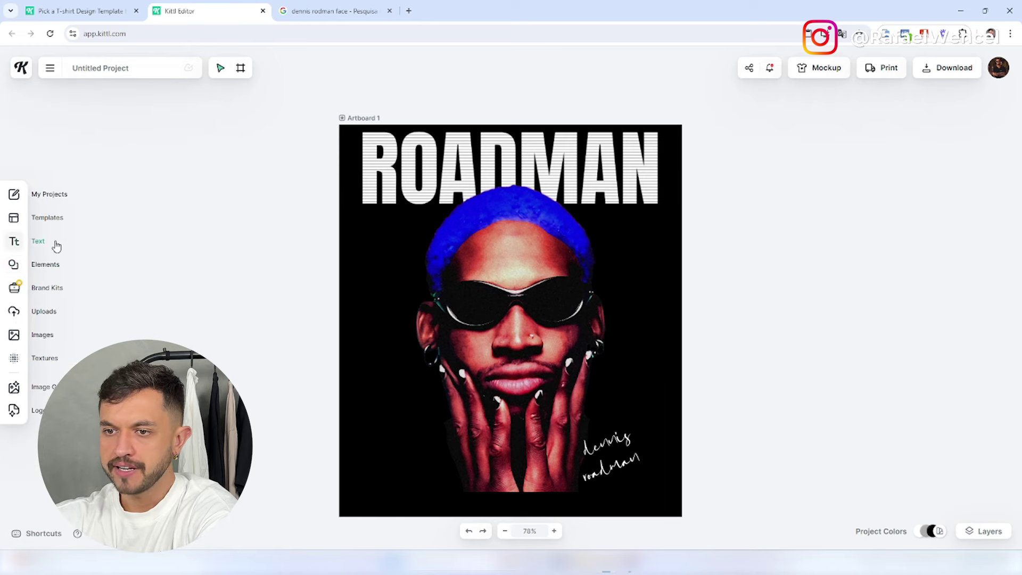
left_click(58, 266)
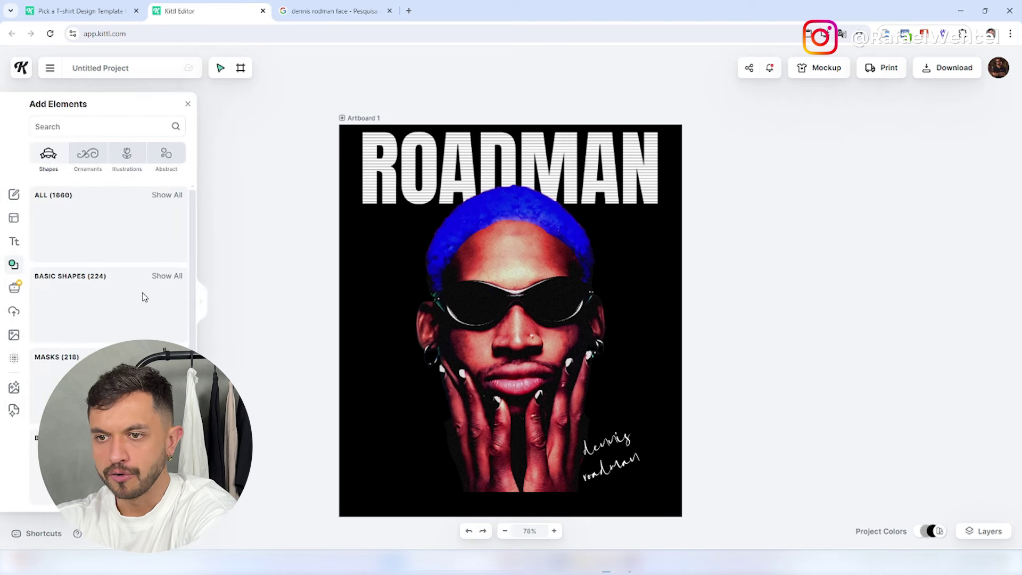
scroll(109, 266, "down", 15)
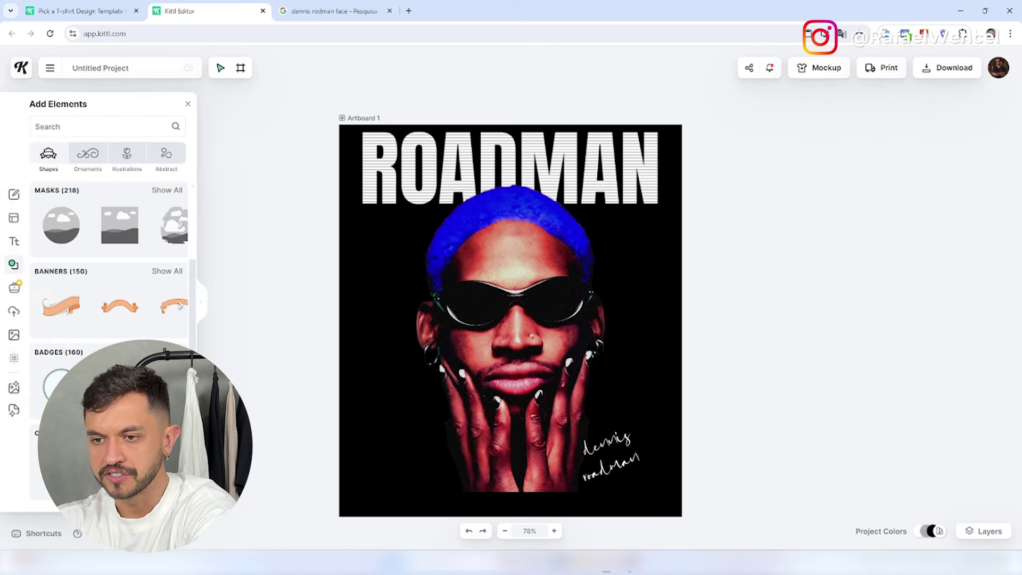
scroll(109, 266, "down", 10)
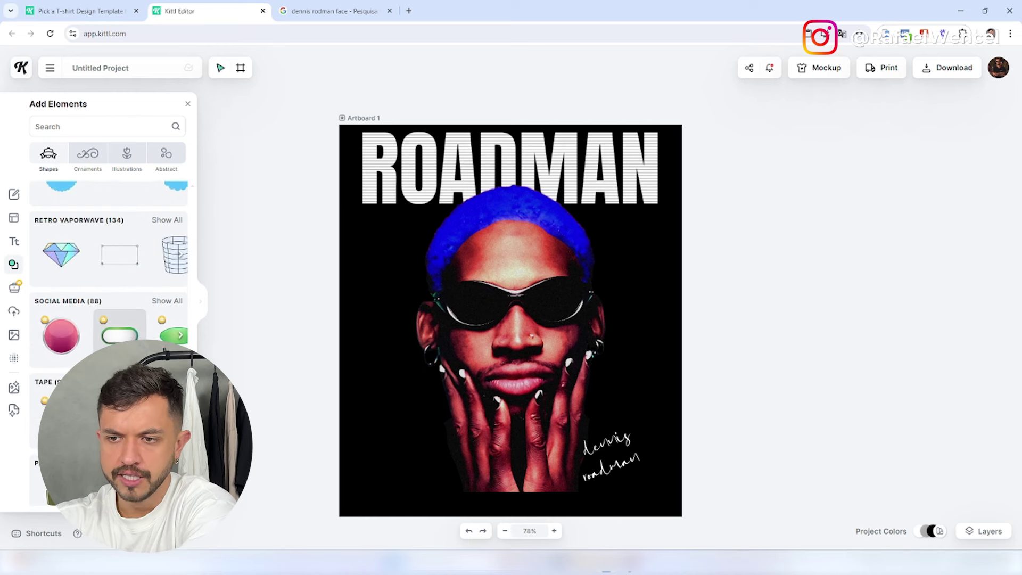
scroll(151, 322, "down", 5)
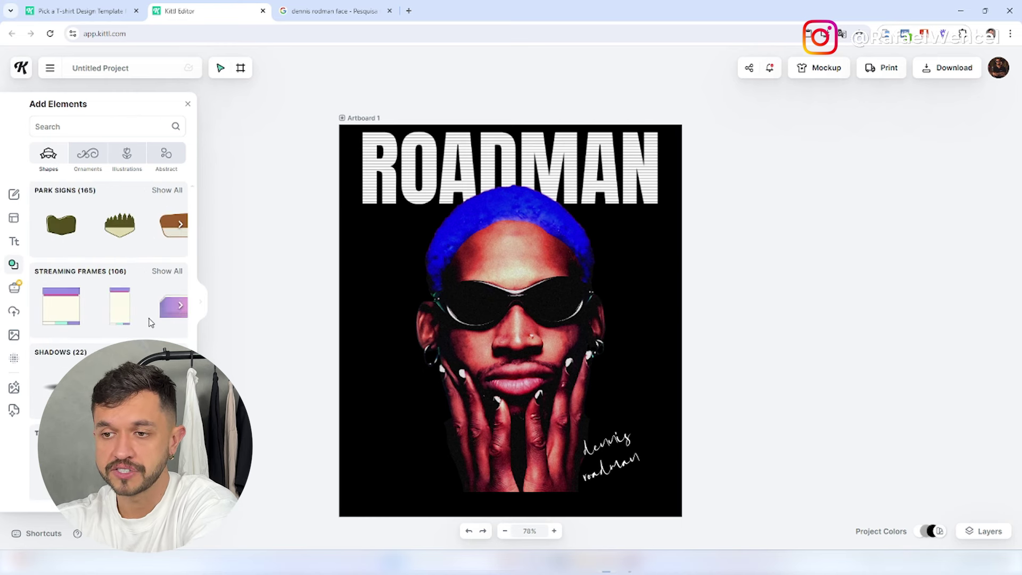
left_click(15, 335)
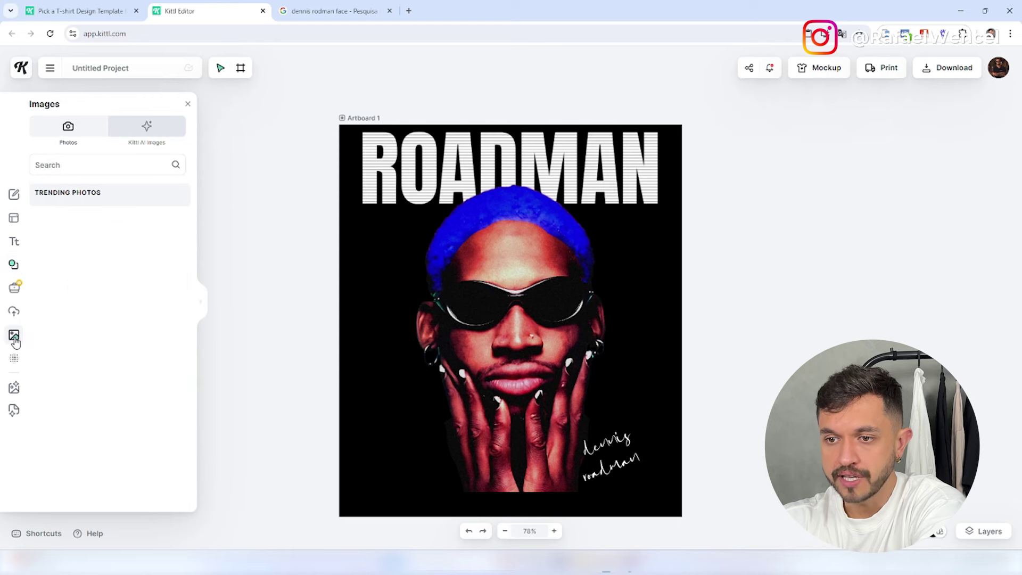
scroll(153, 322, "down", 3)
scroll(153, 333, "up", 3)
Apply the first grunge texture to the artboard, clipped to its content and blended with Multiply
left_click(15, 360)
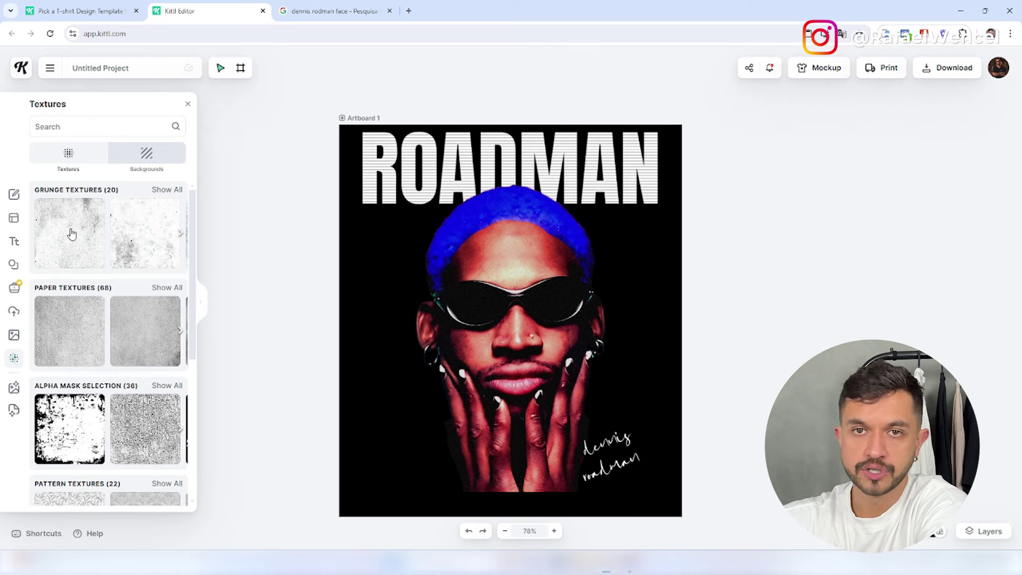
left_click(80, 247)
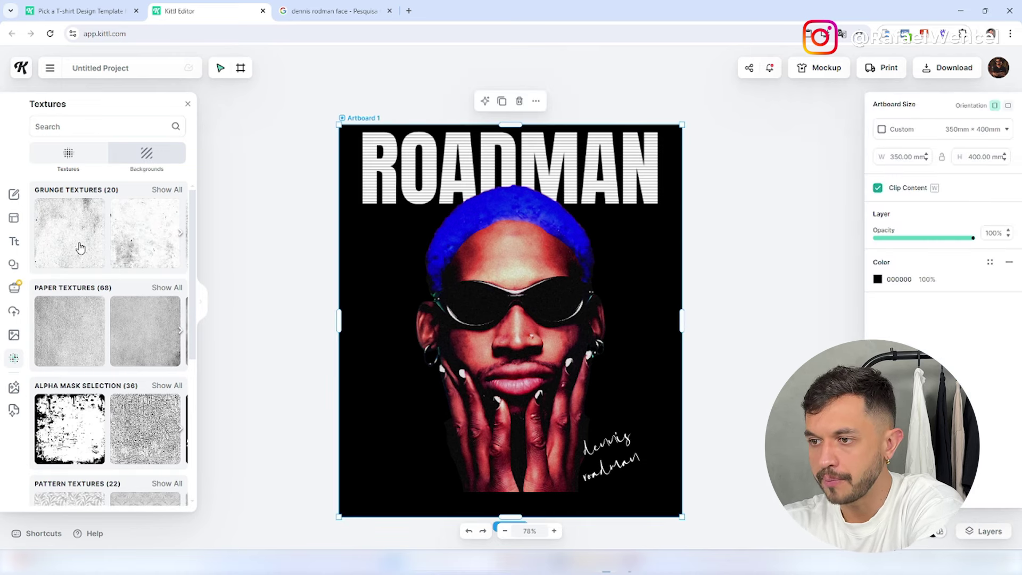
left_click(469, 532)
left_click(483, 531)
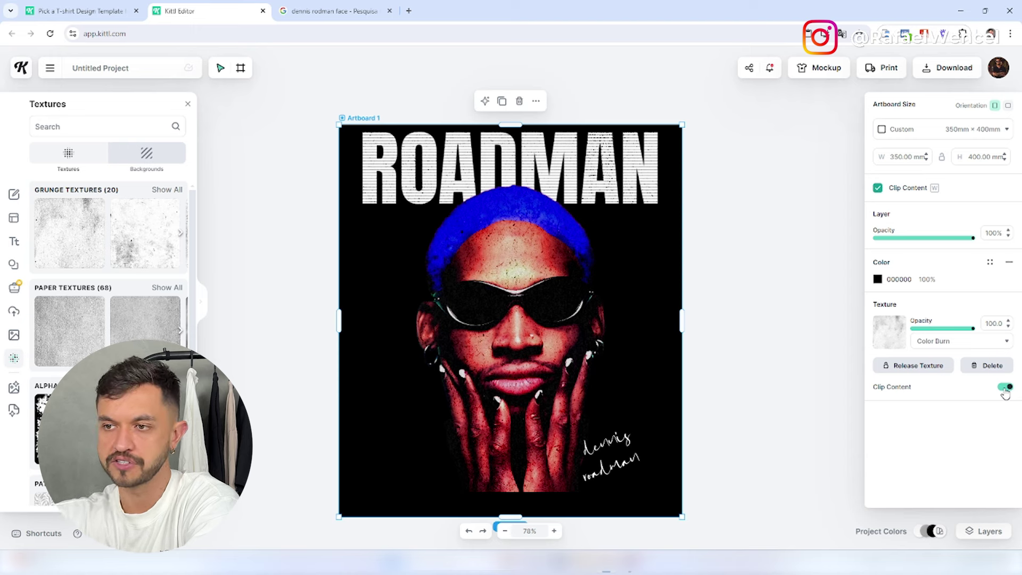
left_click(950, 344)
left_click(956, 405)
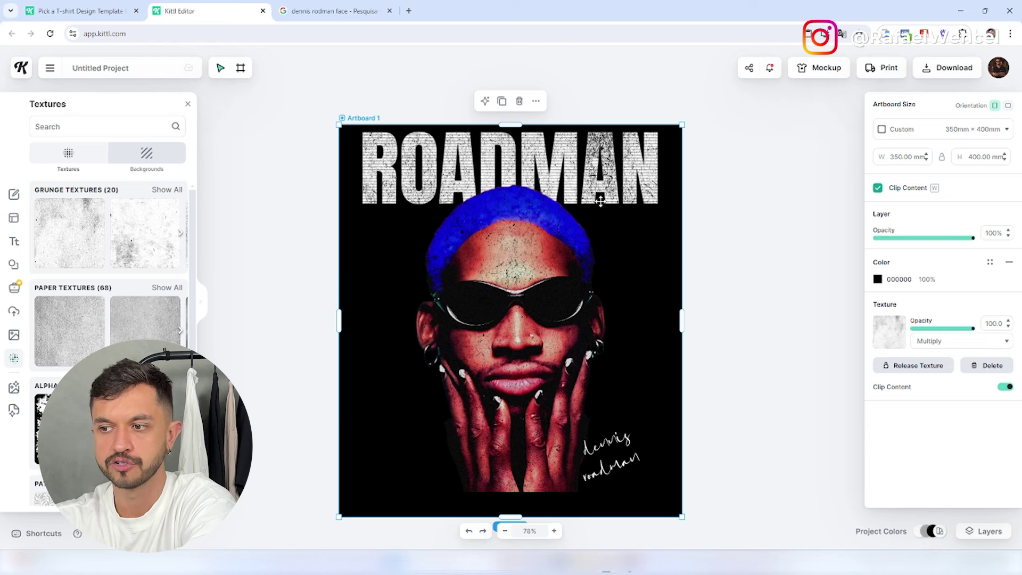
Replace the artboard's grunge texture with the second paper texture and set its blend mode to Overlay
left_click(136, 330)
left_click(961, 341)
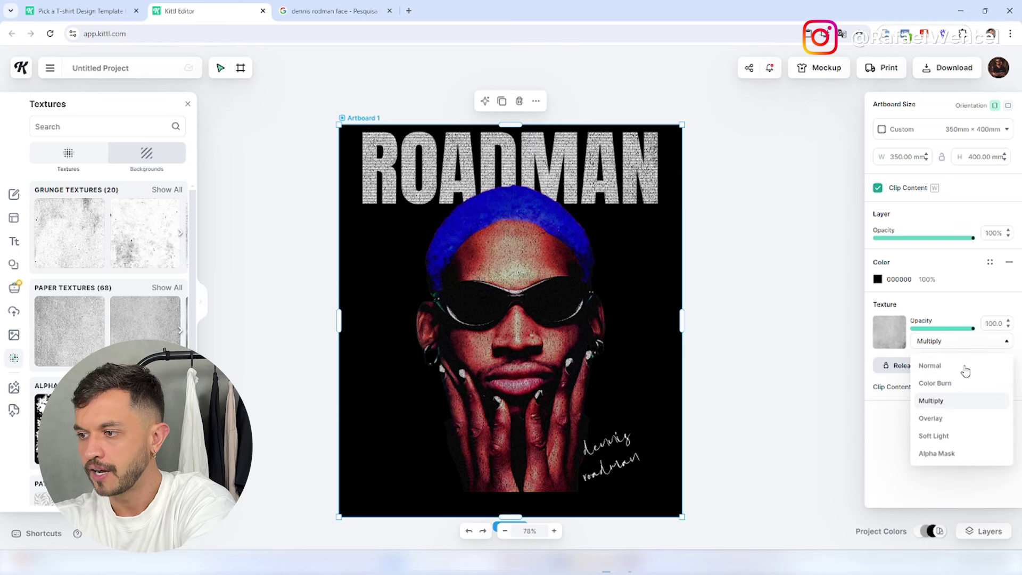
left_click(953, 387)
left_click(974, 342)
left_click(923, 429)
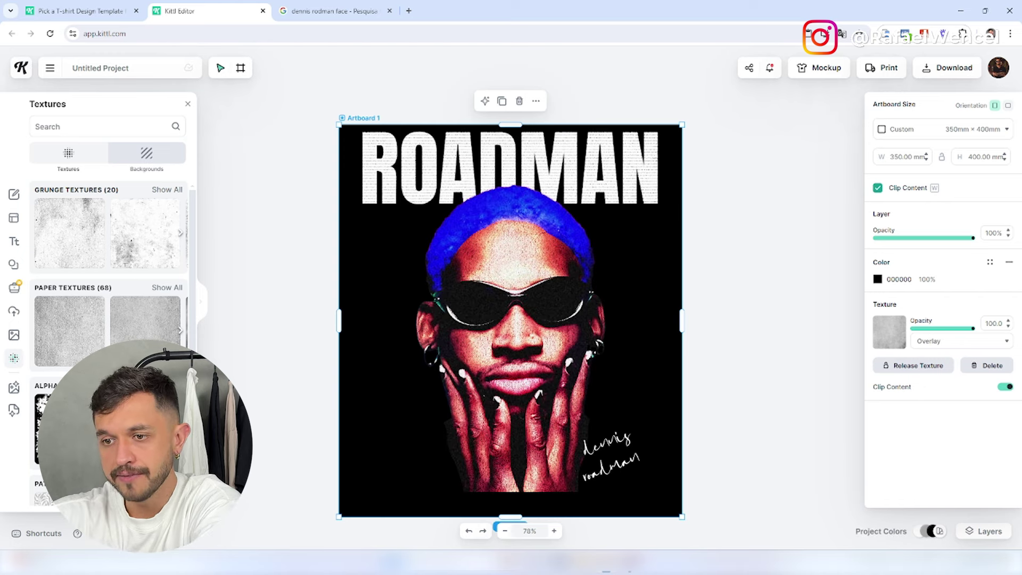
scroll(109, 319, "down", 3)
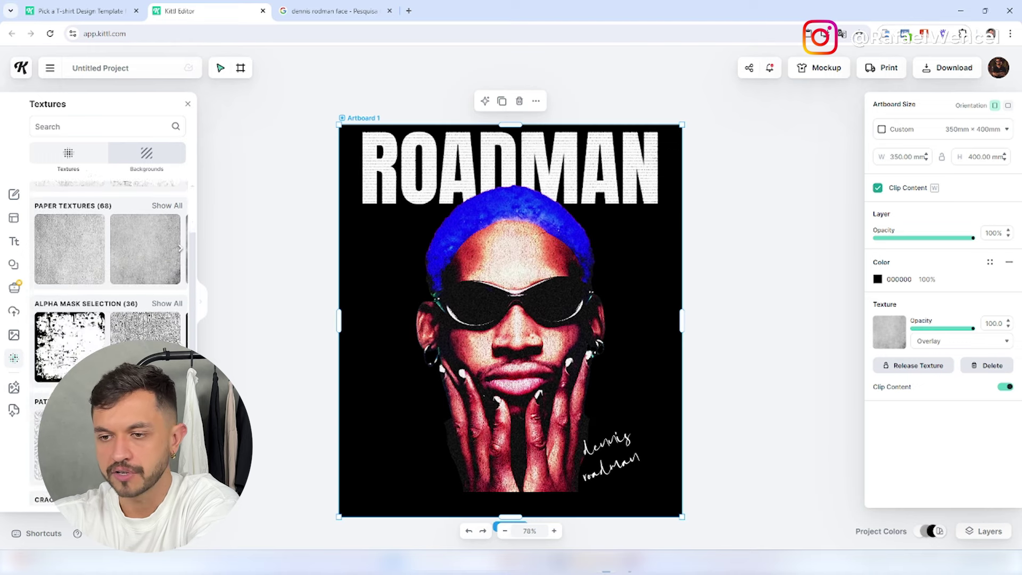
Try other textures from the library on the artboard, including the second grunge texture, with the Overlay blend mode
scroll(109, 250, "down", 2)
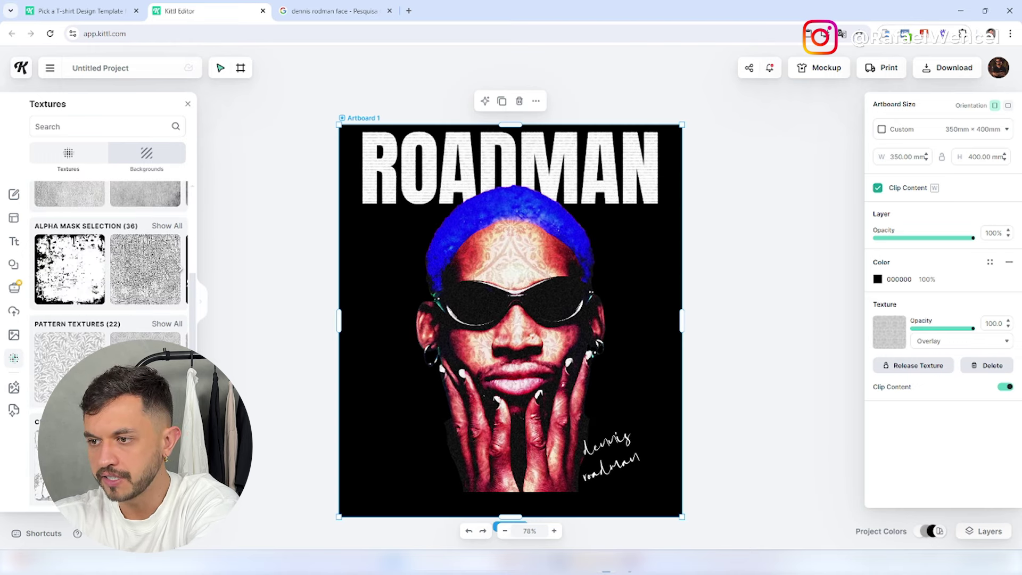
left_click(150, 286)
scroll(106, 319, "up", 3)
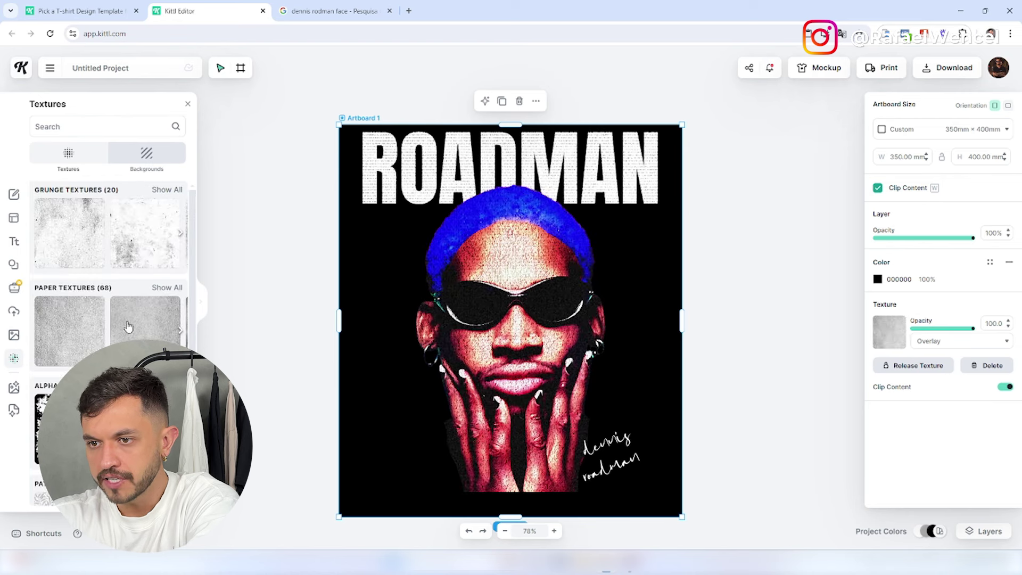
left_click(143, 250)
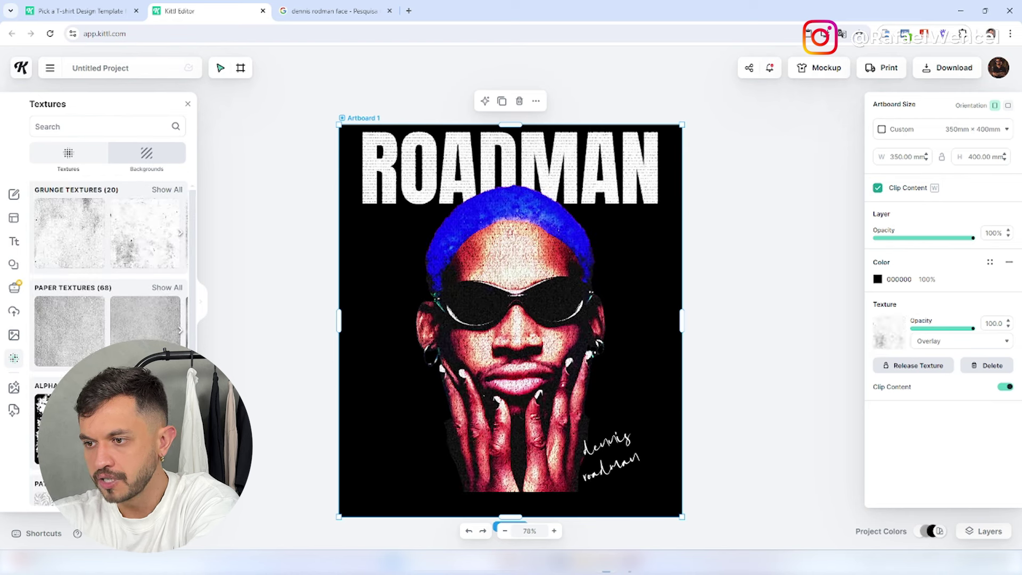
Compare the first two paper textures on the artboard, apply the second one with Overlay, and close the texture library
left_click(63, 313)
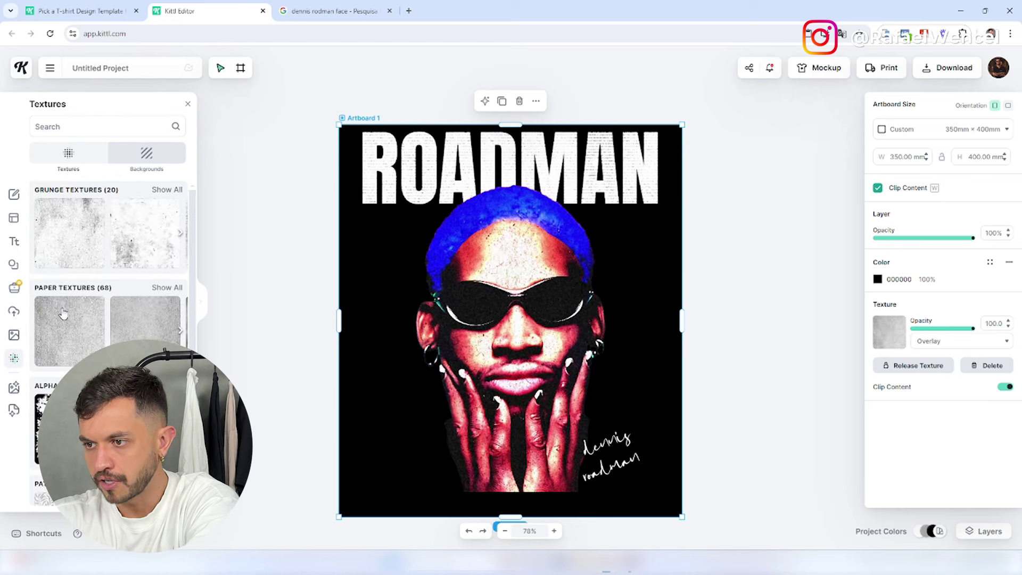
left_click(150, 336)
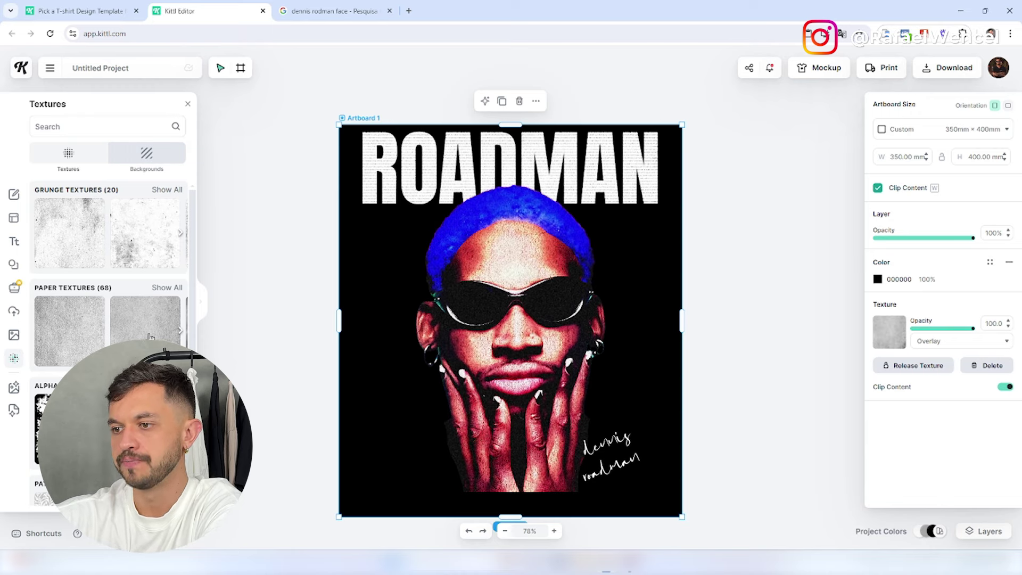
left_click(708, 324)
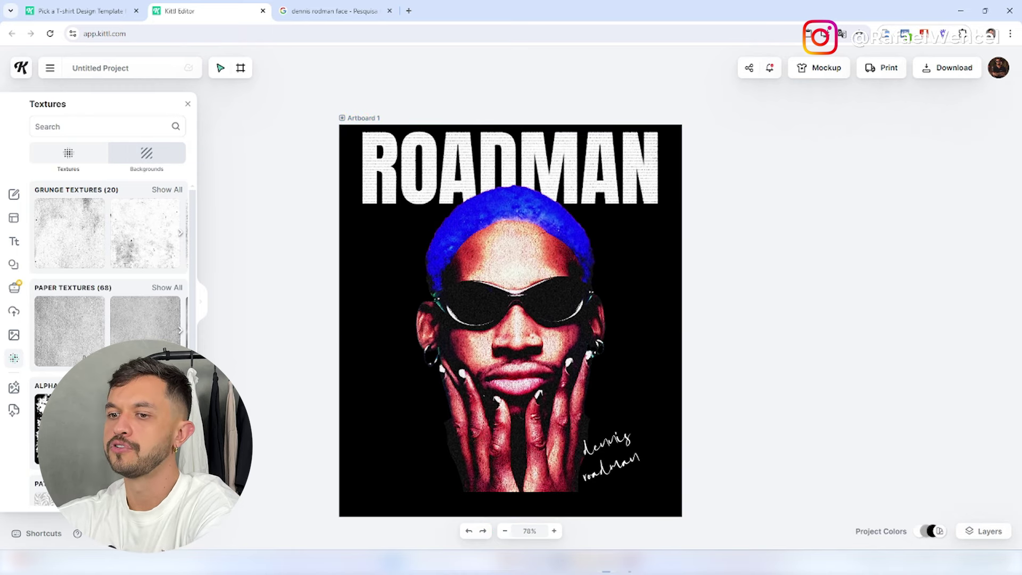
left_click(187, 104)
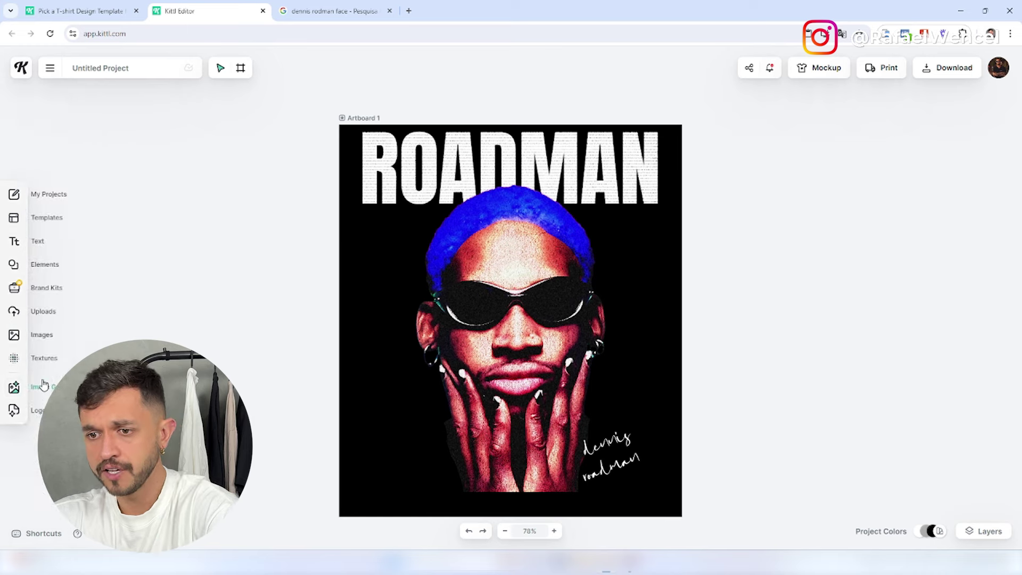
Open the AI Image Generator and look through its image, clipart, vector and pattern styles
left_click(42, 385)
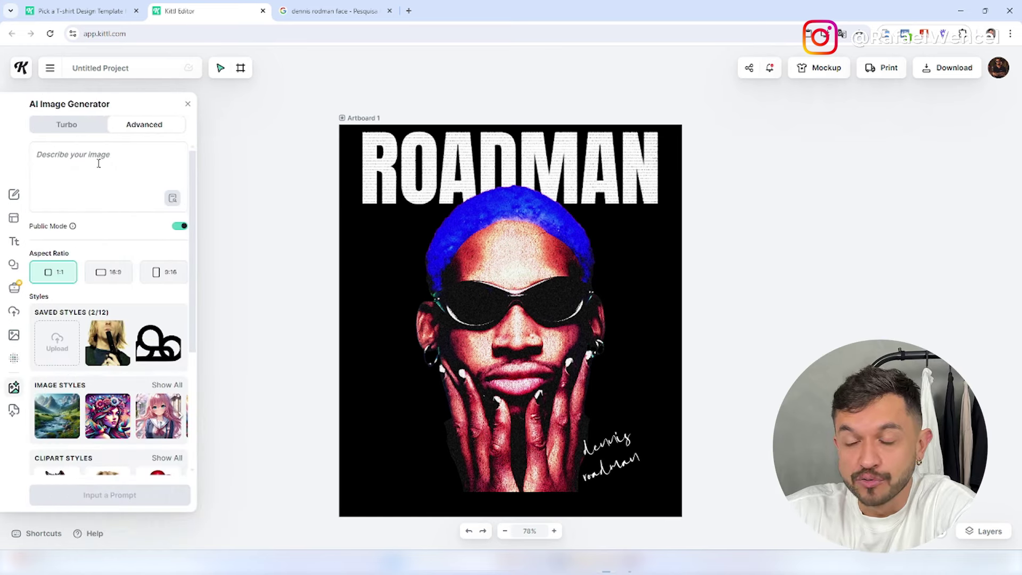
scroll(112, 293, "down", 4)
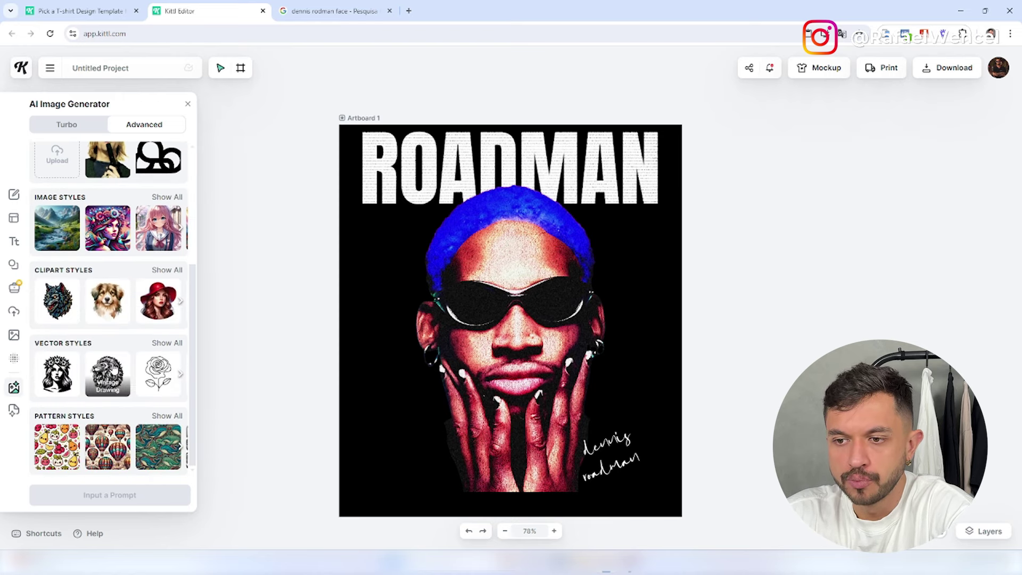
scroll(101, 340, "up", 4)
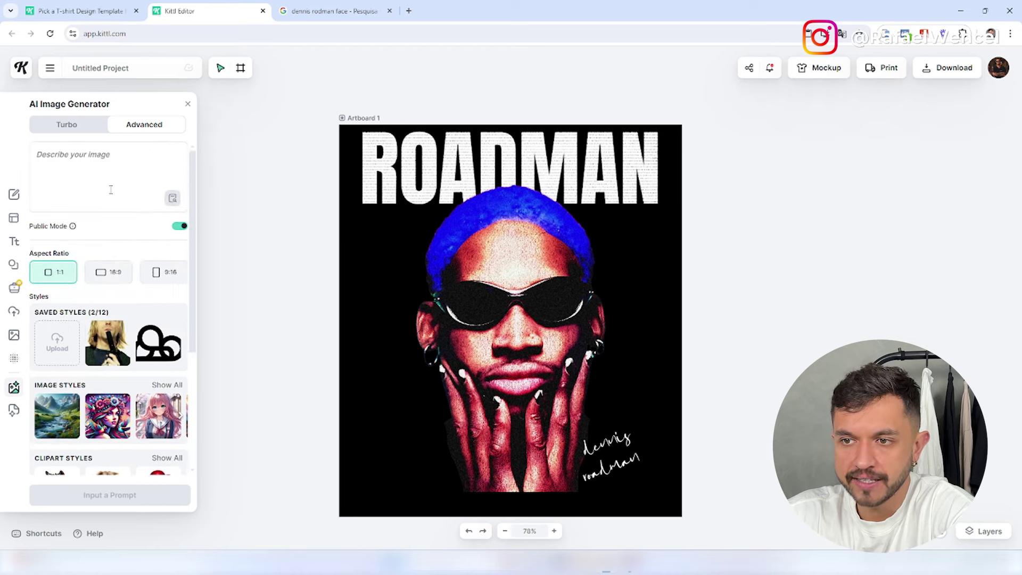
Browse the expanded gallery of Kittl AI images and read the prompt behind the colourful pineapple image
left_click(173, 198)
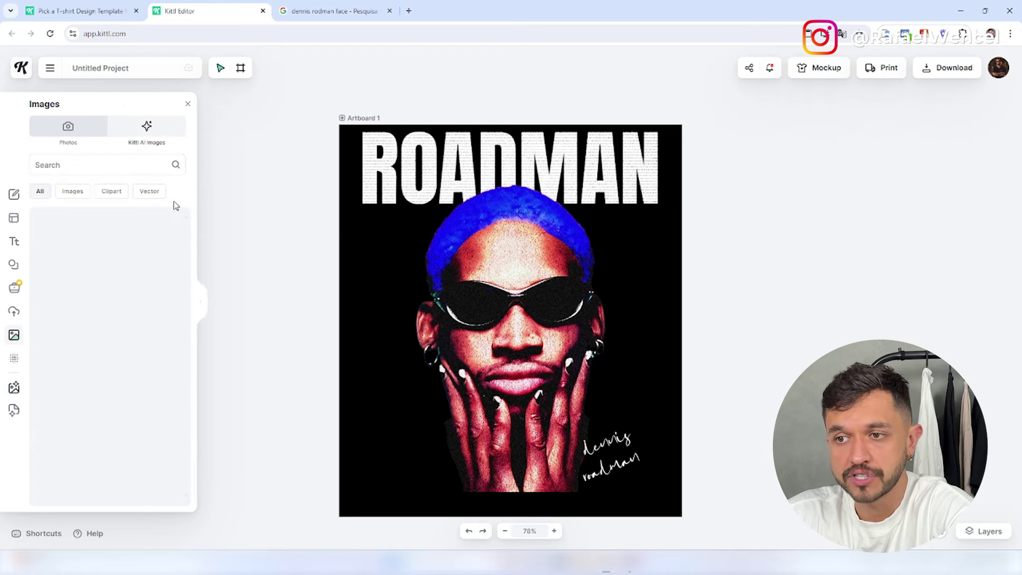
left_click(226, 301)
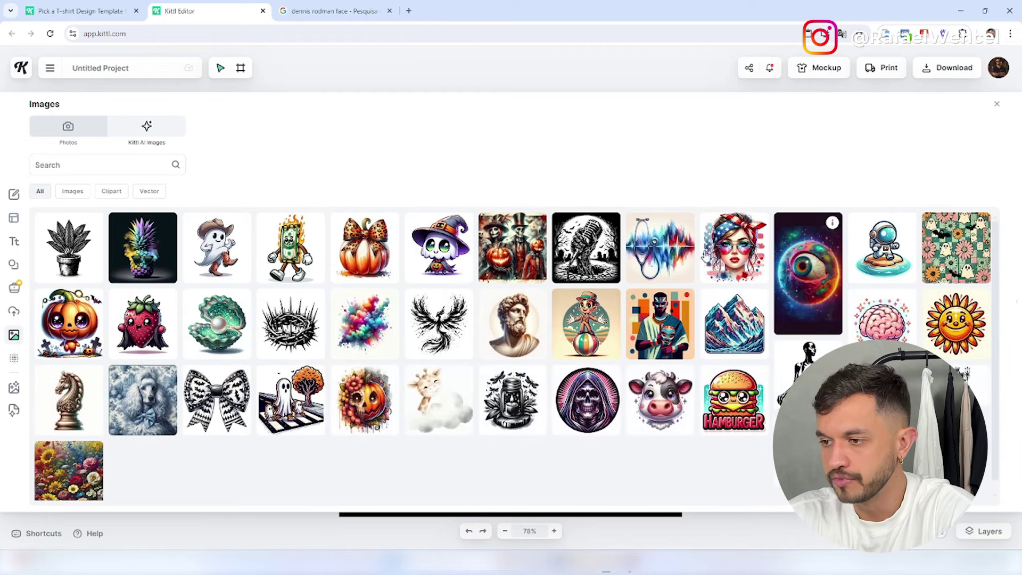
scroll(446, 233, "down", 3)
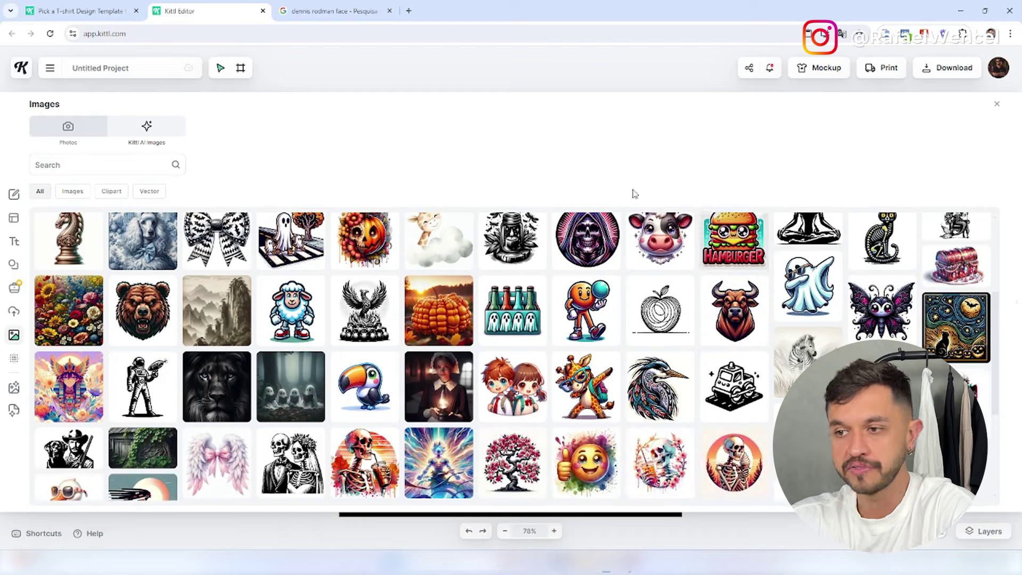
scroll(534, 376, "up", 2)
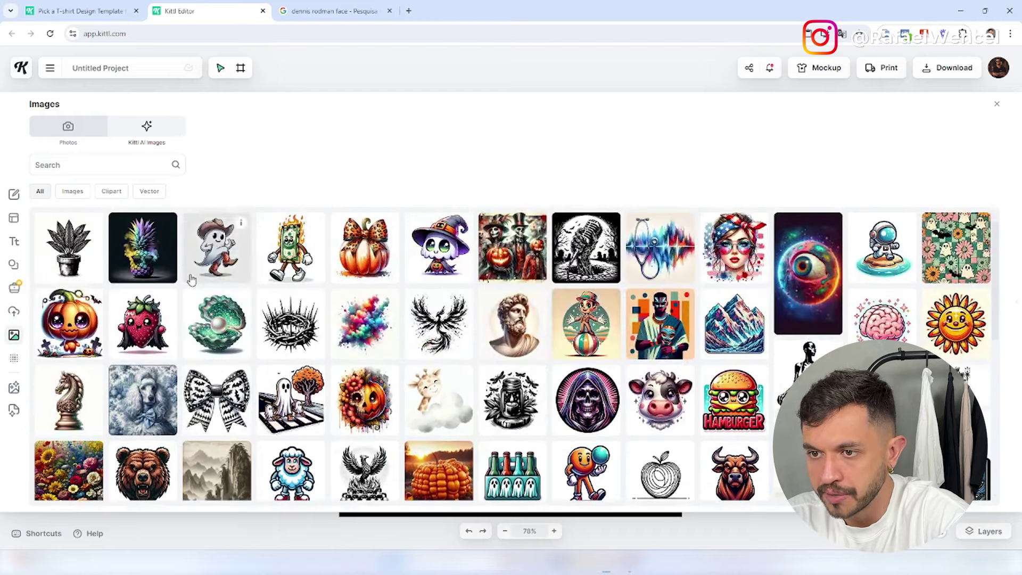
left_click(168, 224)
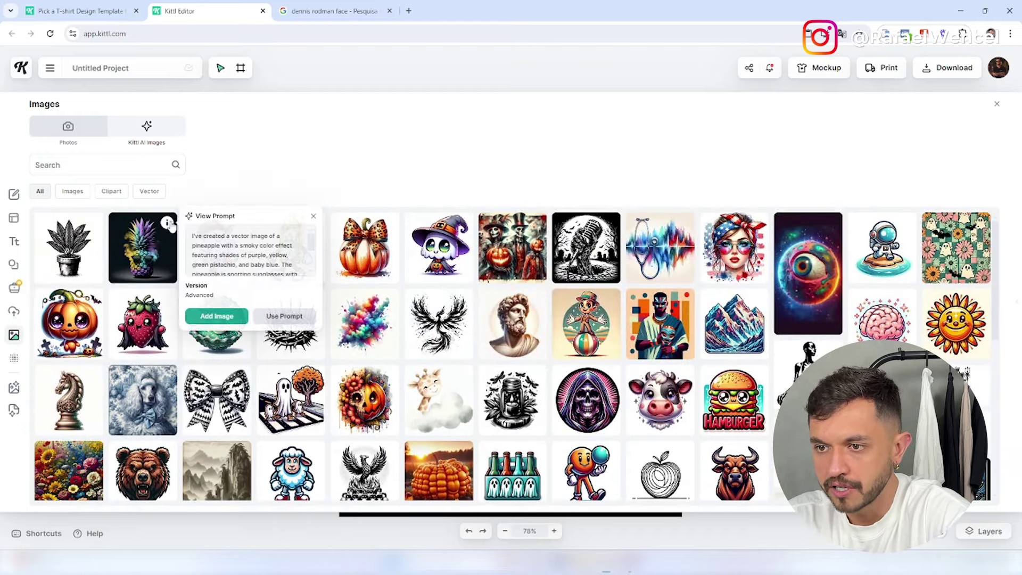
scroll(259, 258, "down", 2)
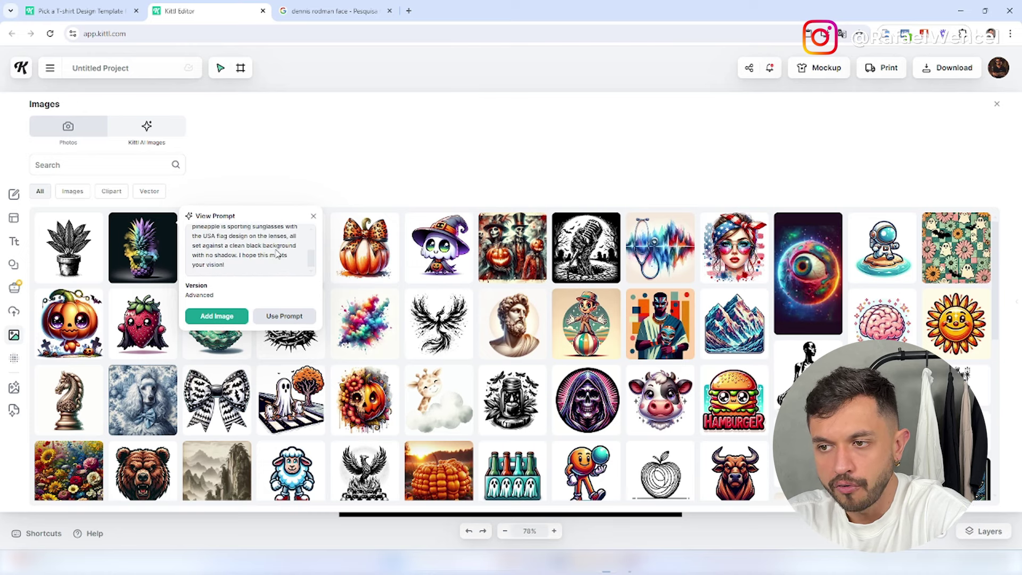
scroll(233, 257, "up", 3)
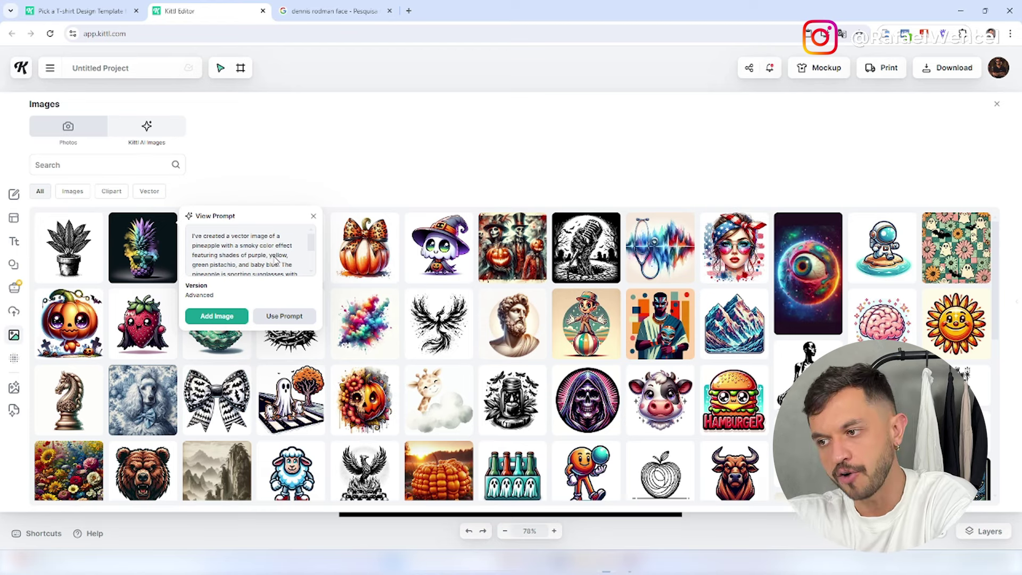
left_click(313, 219)
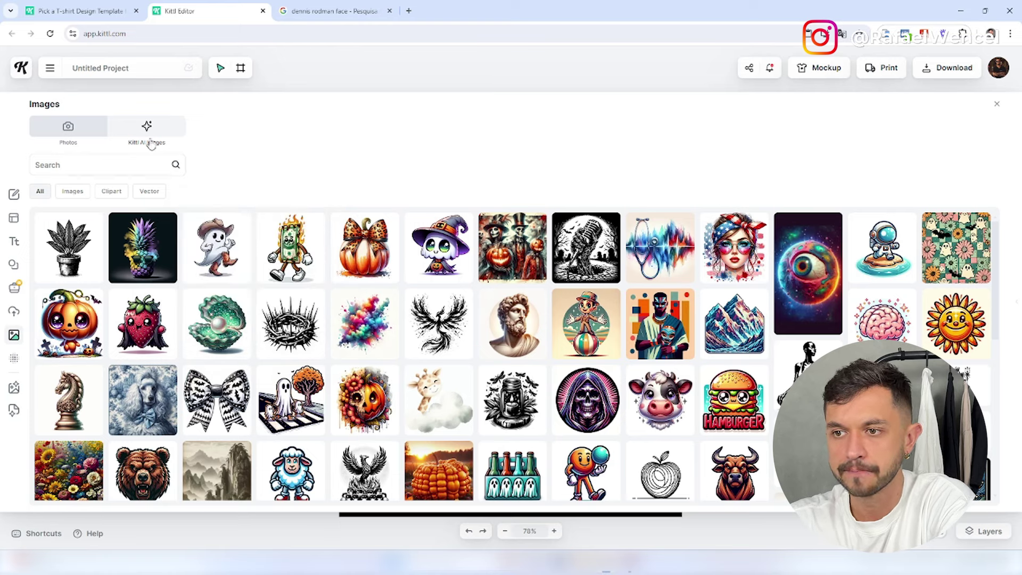
Examine the AI Logo Generator and the descriptions of its sample logos, then close it
left_click(15, 411)
left_click(112, 140)
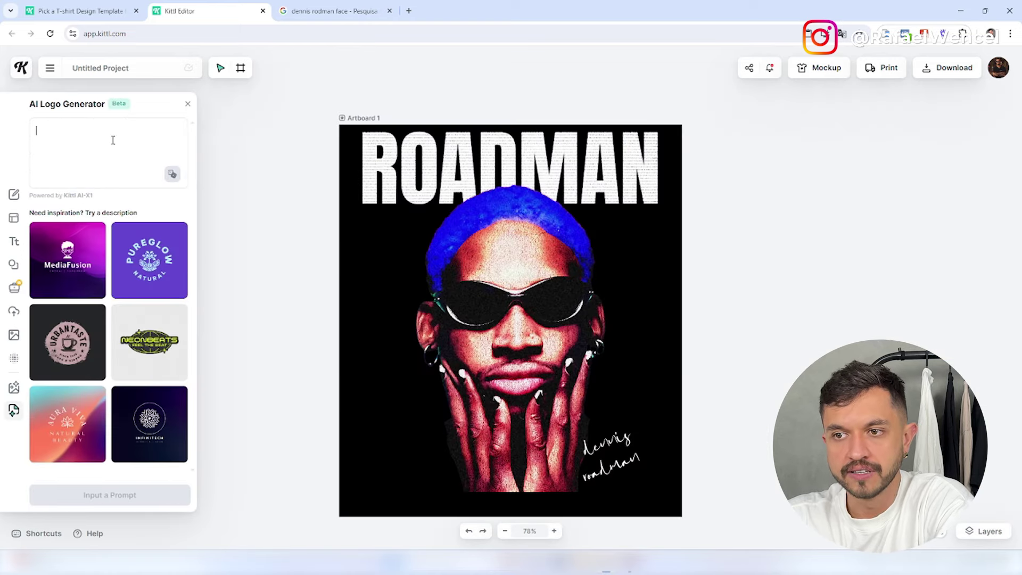
mouse_move(153, 273)
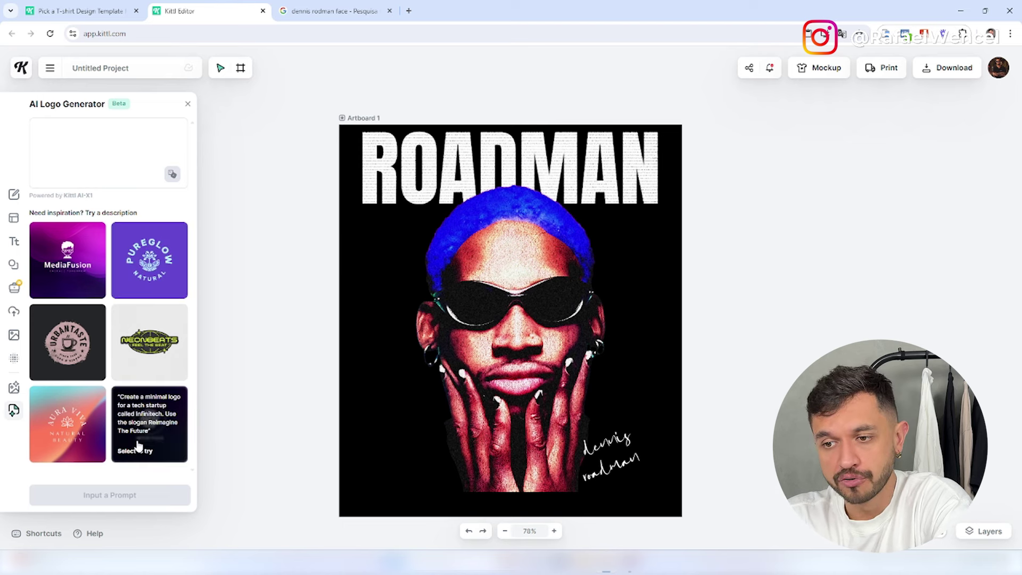
left_click(187, 105)
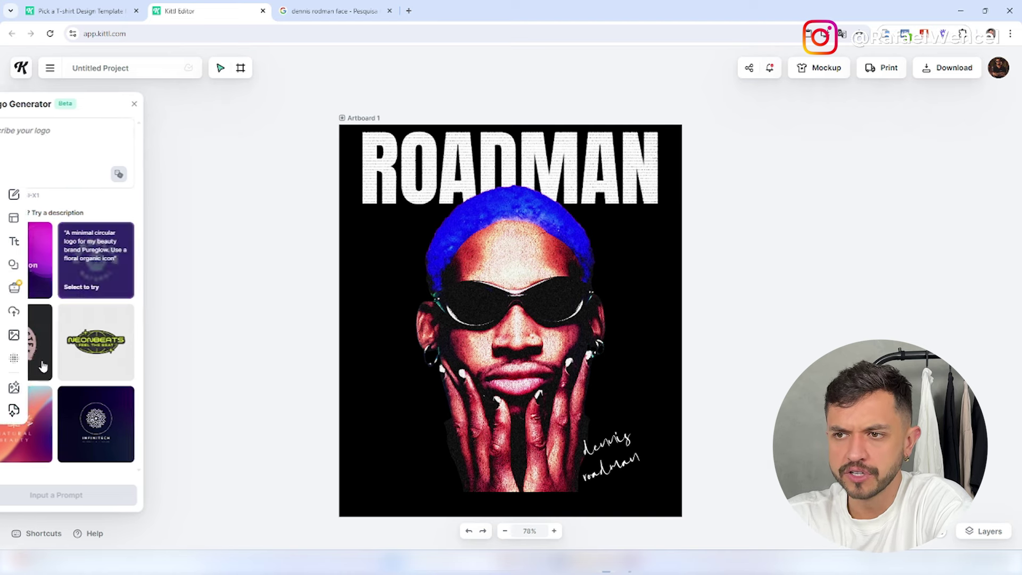
left_click(636, 197)
left_click(578, 298)
left_click(632, 336)
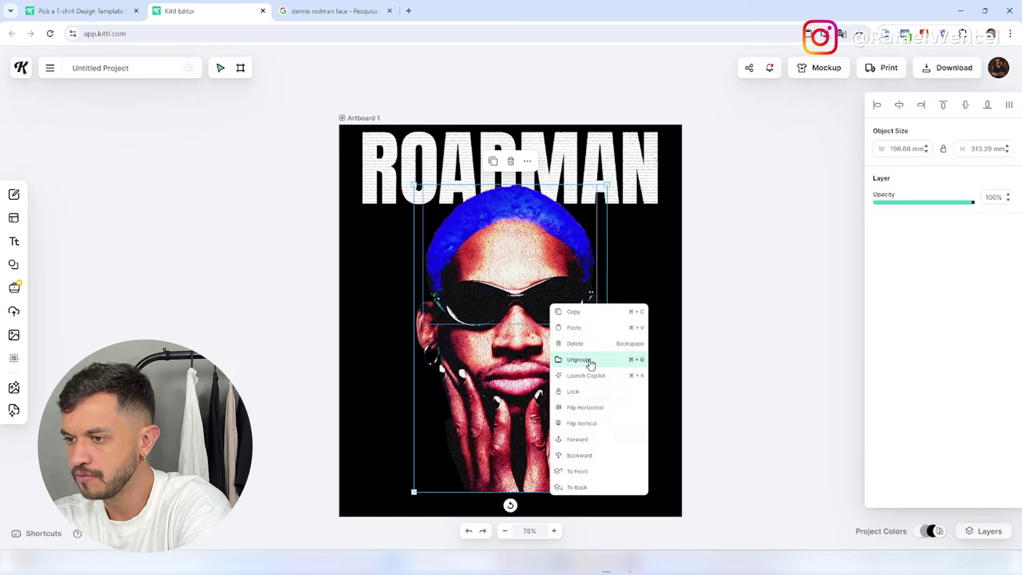
left_click(589, 363)
left_click(577, 319)
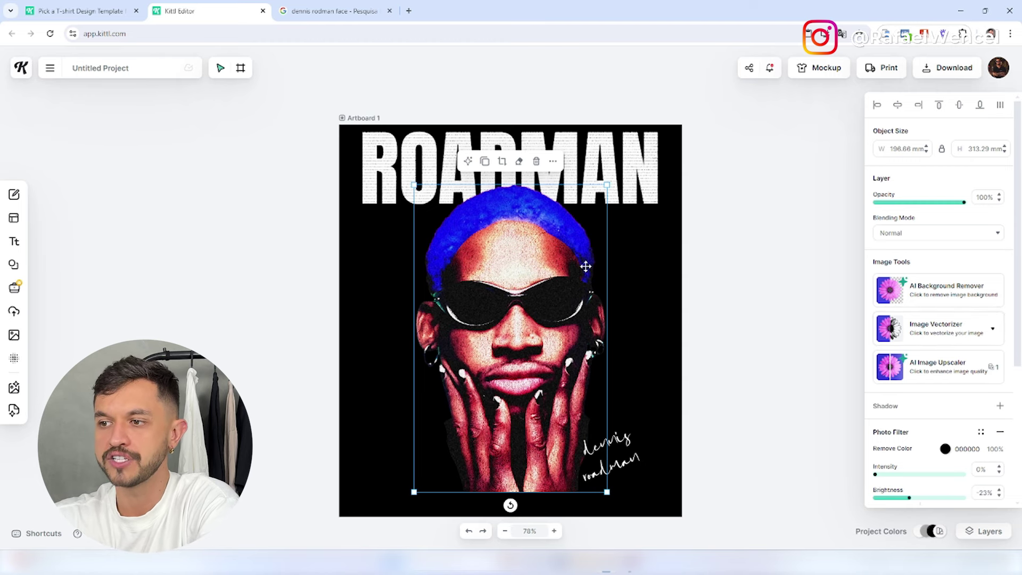
left_click(698, 262)
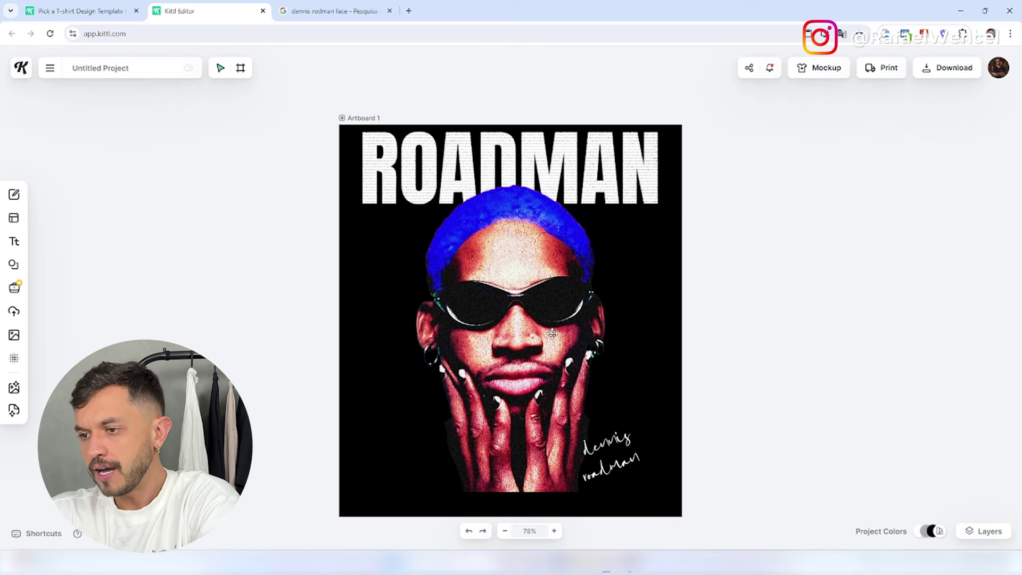
Preview the design as a mockup on the black T-shirt, enlarging the print across the chest and centring it
left_click(827, 72)
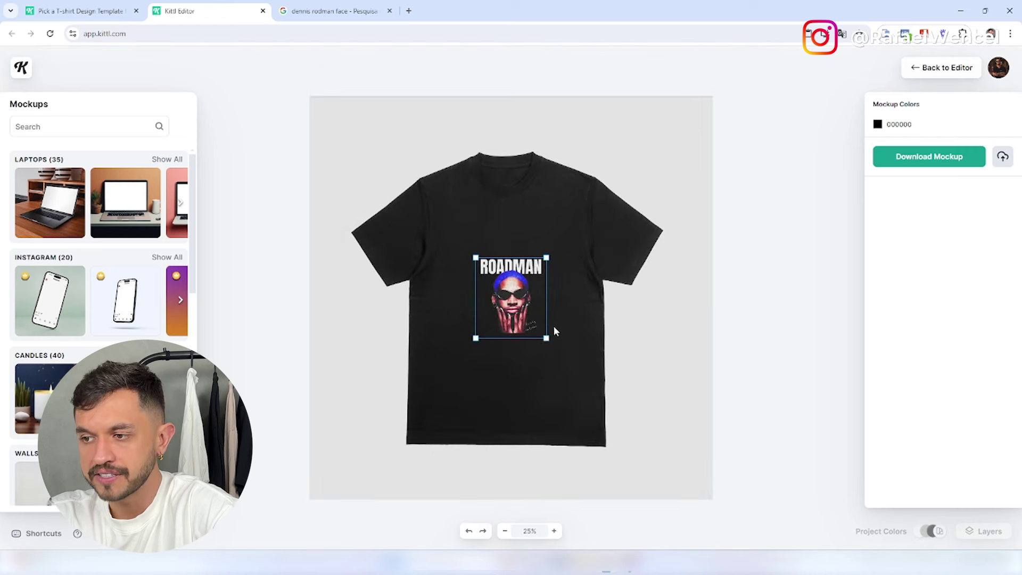
left_click_drag(548, 341, 640, 461)
left_click_drag(560, 361, 513, 313)
left_click(583, 403)
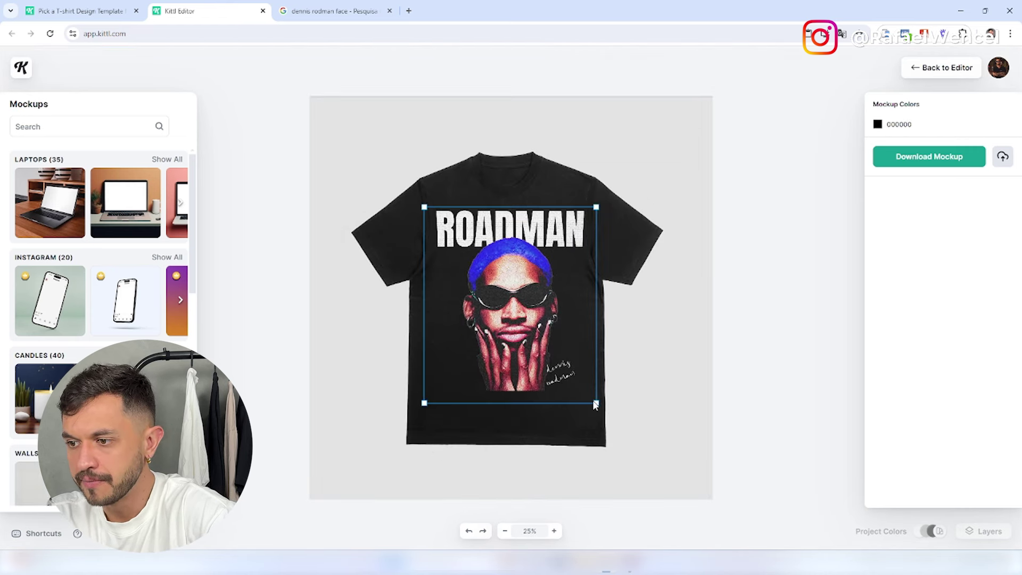
left_click_drag(597, 405, 581, 386)
left_click_drag(515, 356, 522, 357)
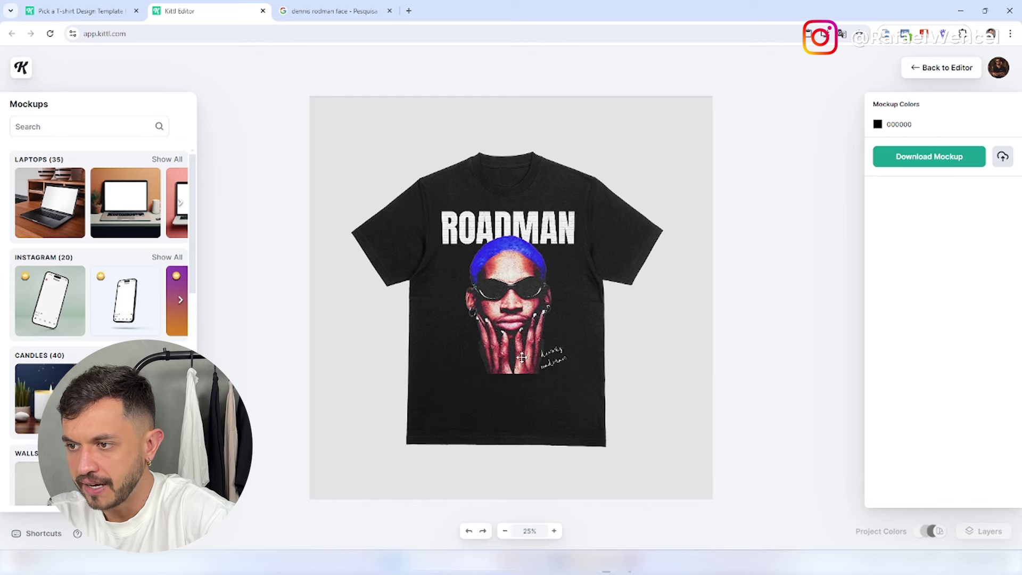
Try the T-shirt mockup in white FFFFFF, then set its colour back to black 000000
left_click(877, 124)
left_click(764, 246)
left_click_drag(761, 241, 678, 112)
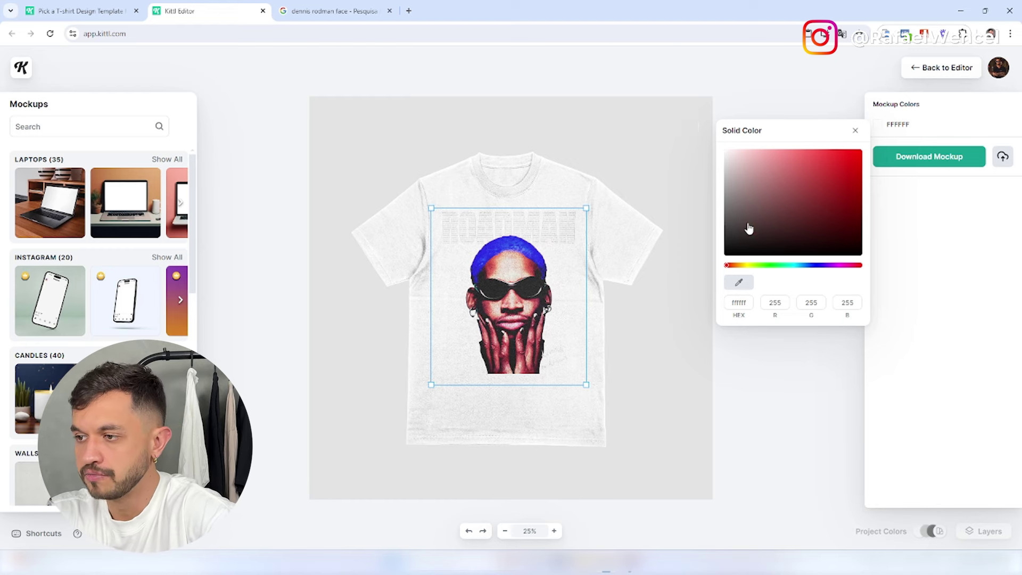
left_click_drag(746, 229, 718, 271)
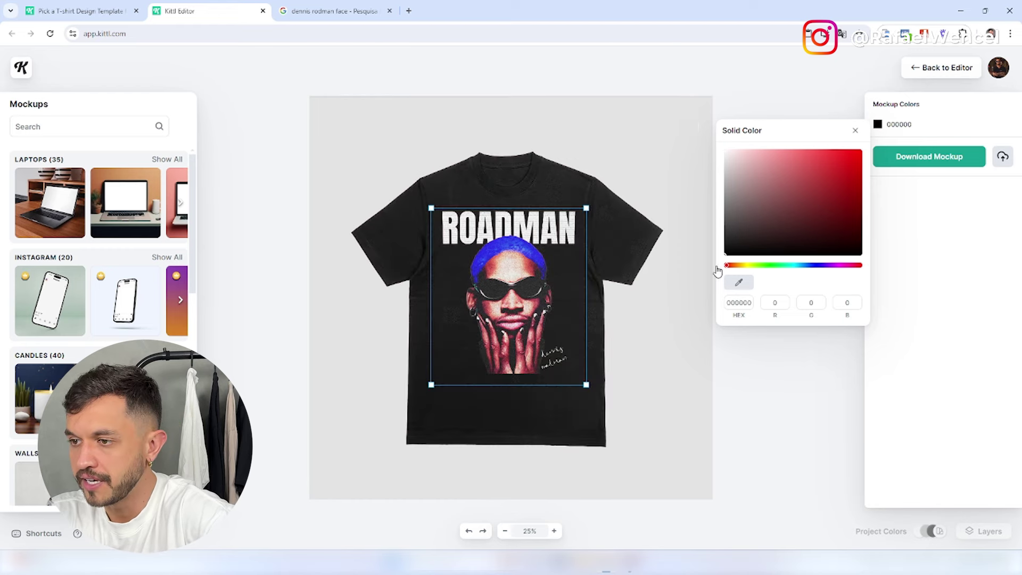
left_click(782, 397)
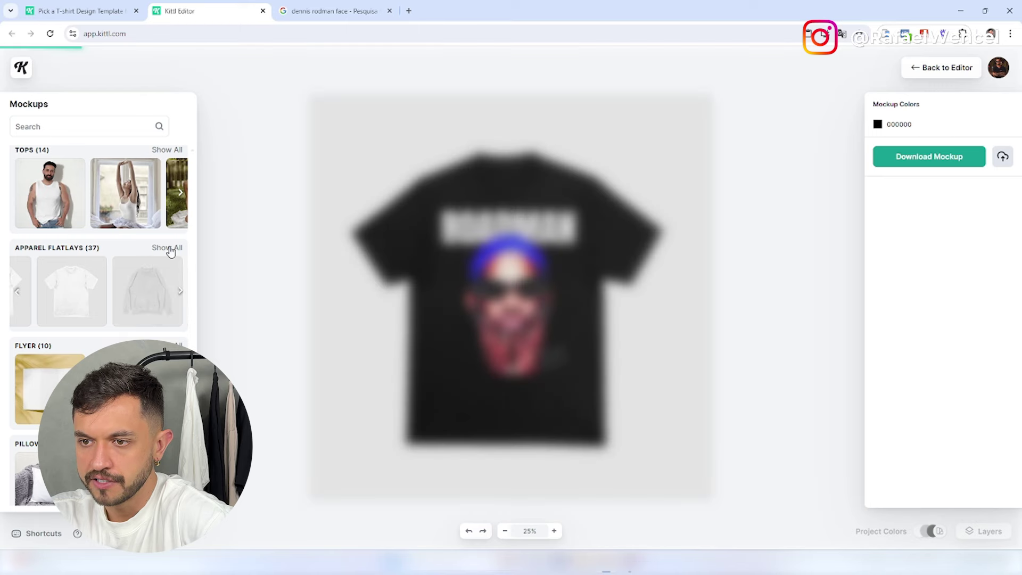
Show all apparel flatlays and, on the black sweatshirt mockup, enlarge the ROADMAN print and centre it on the chest
left_click(171, 250)
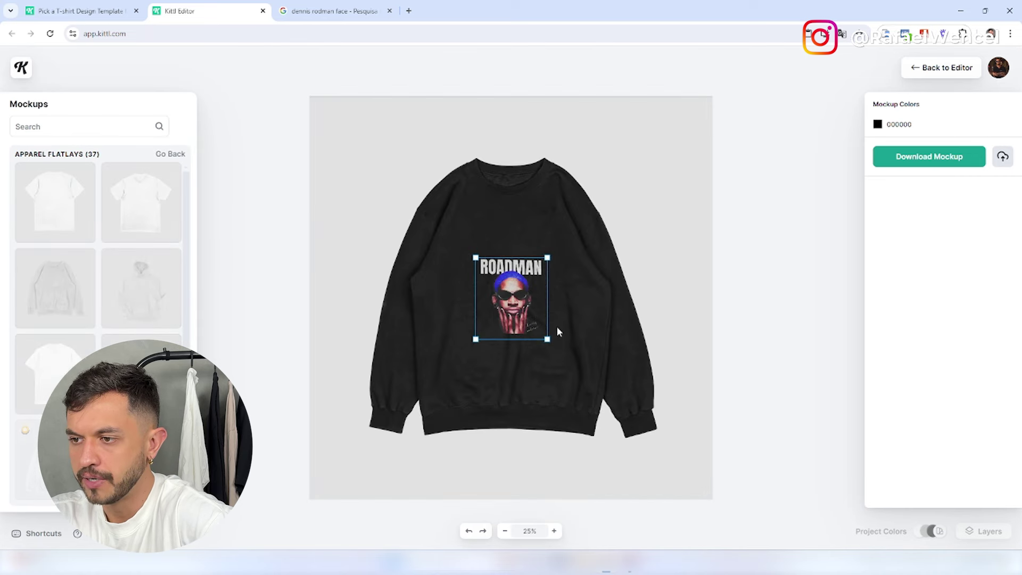
left_click_drag(547, 339, 634, 424)
left_click_drag(554, 359, 513, 312)
left_click_drag(586, 212, 532, 232)
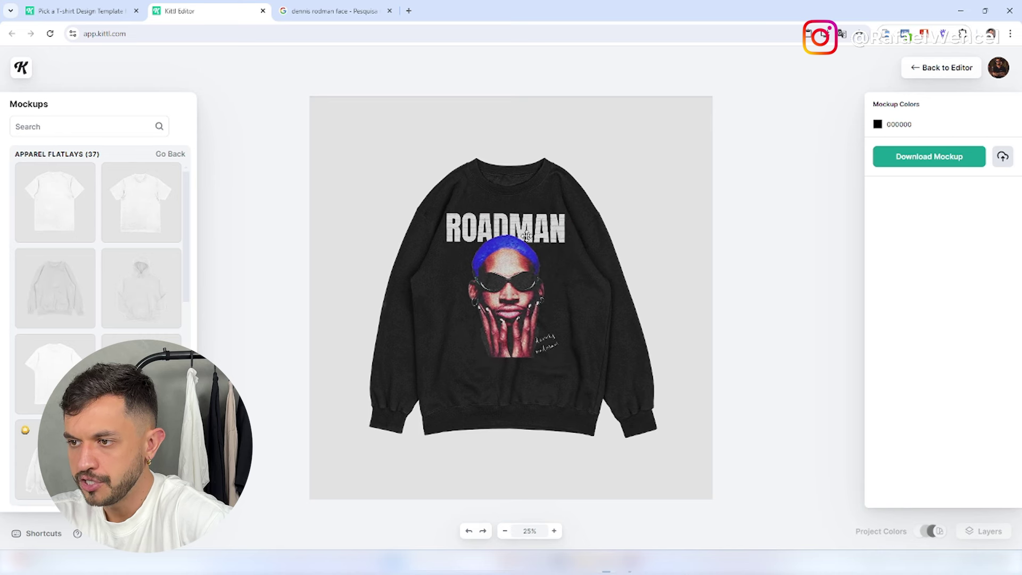
Switch to the hooded sweatshirt mockup, enlarge the print and place it between the drawstrings and the front pocket
scroll(120, 340, "down", 3)
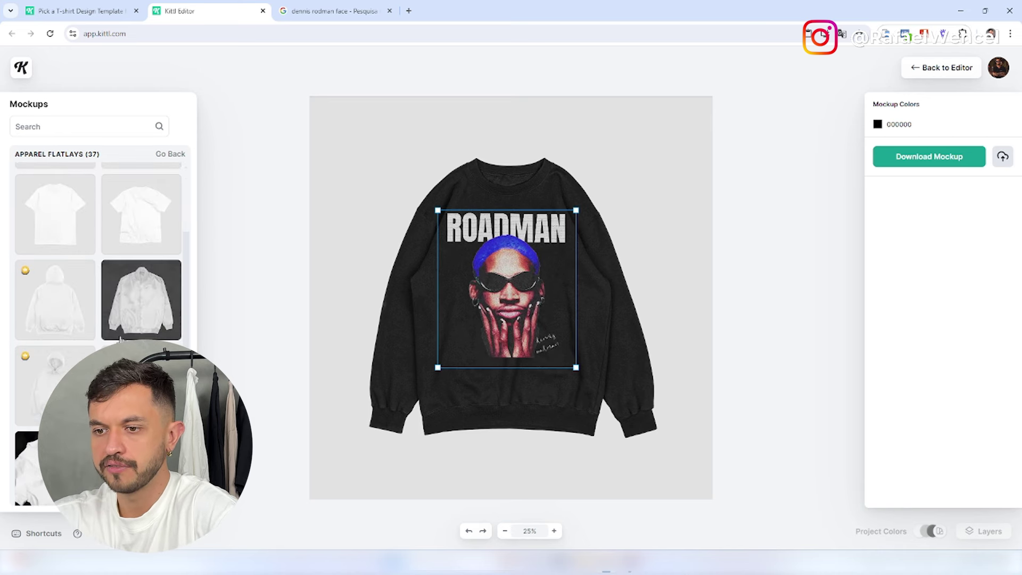
left_click(48, 387)
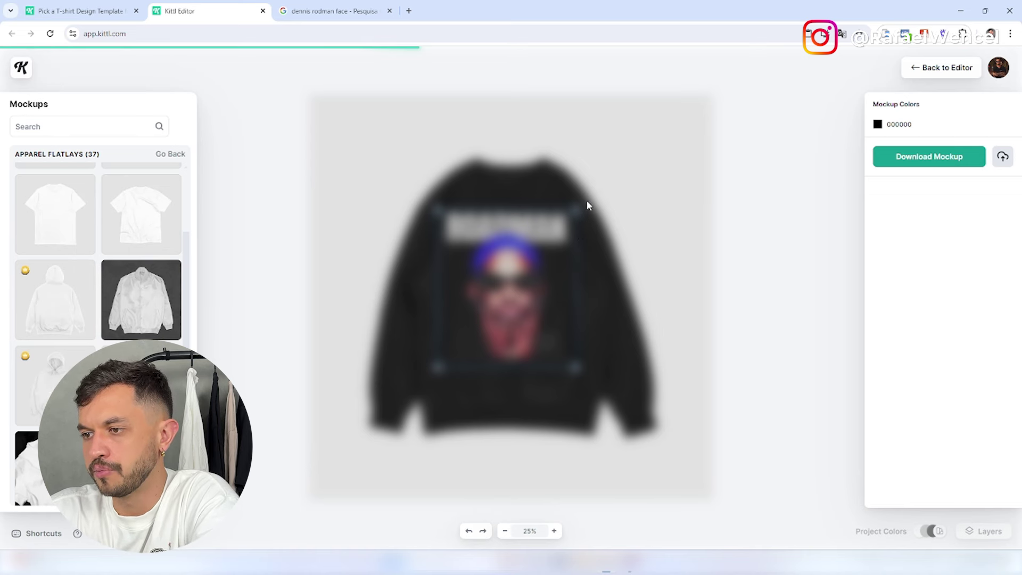
left_click_drag(546, 257, 580, 234)
left_click_drag(525, 285, 507, 310)
scroll(155, 292, "down", 10)
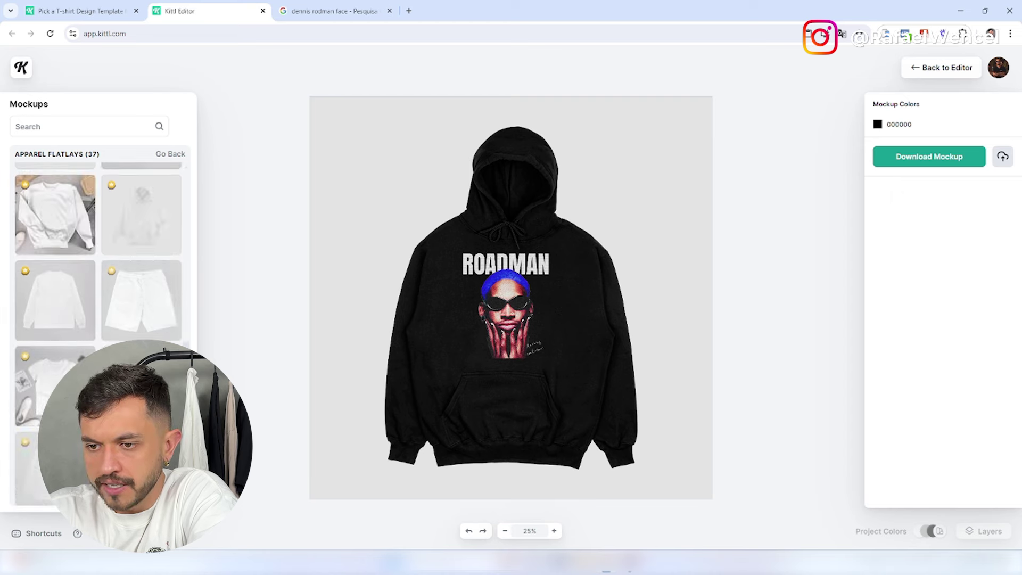
Look through the remaining apparel flatlays and the other mockup categories, such as flyers, bottles and greeting cards
scroll(147, 278, "down", 3)
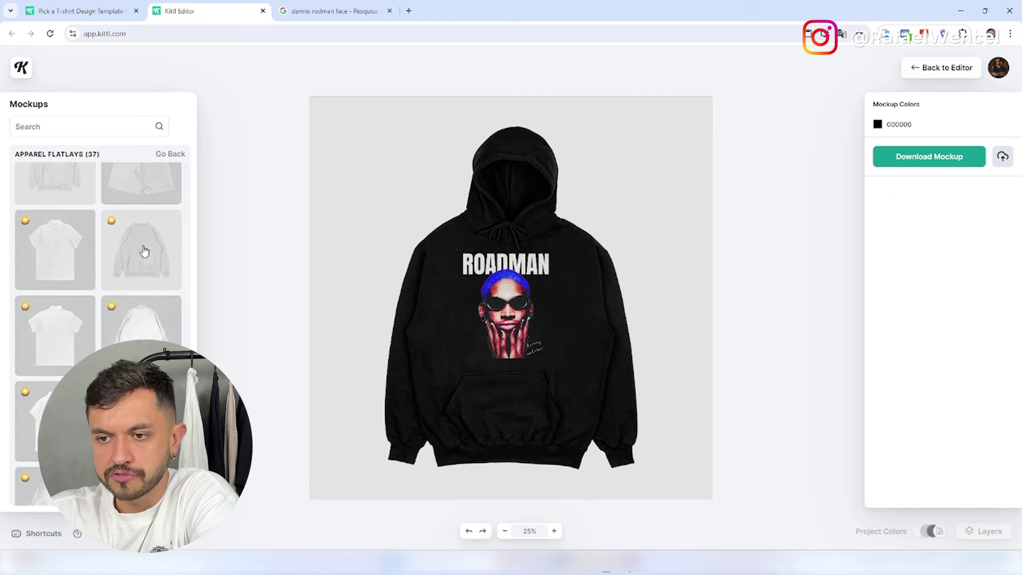
left_click(179, 154)
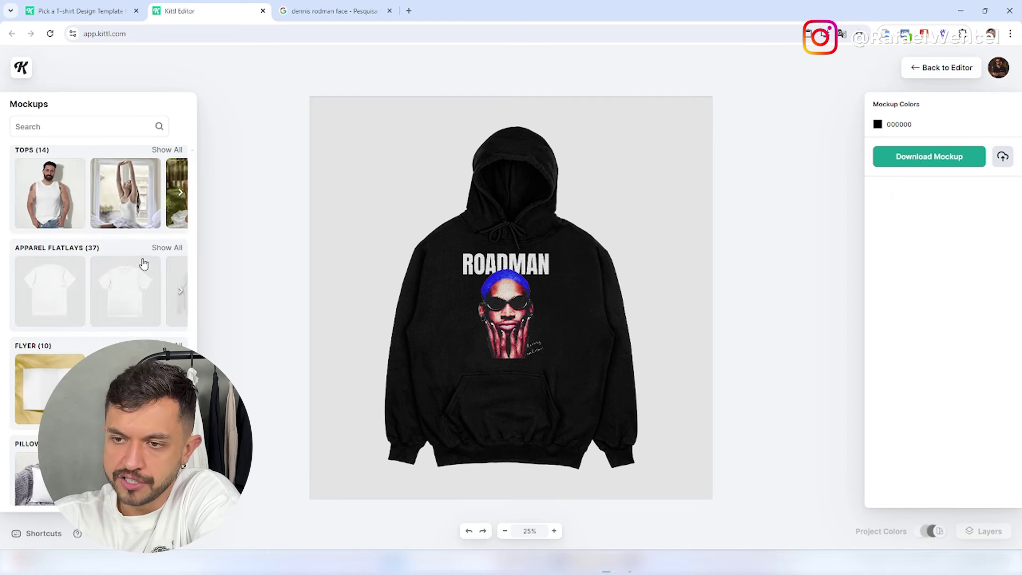
scroll(52, 368, "down", 1)
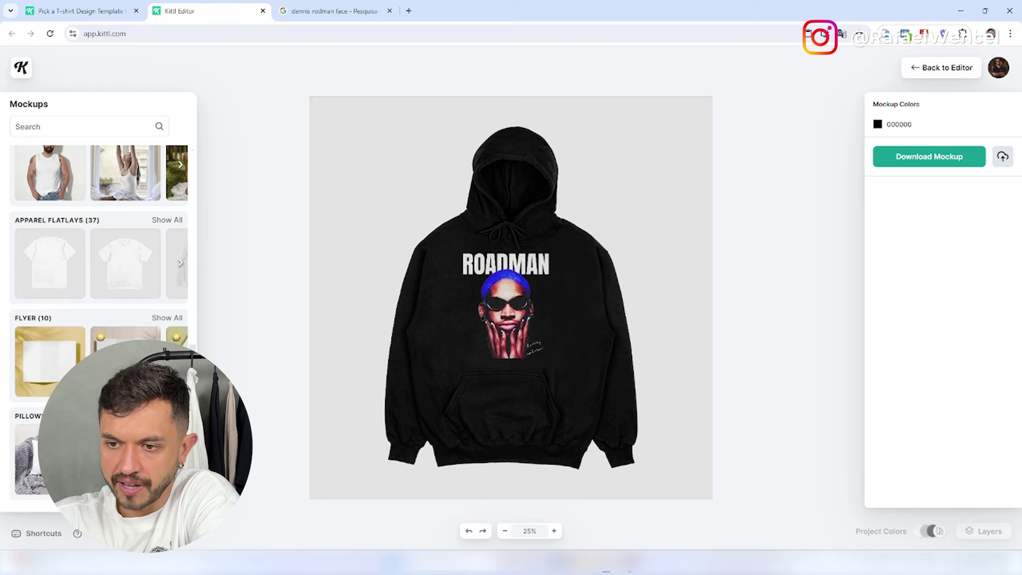
scroll(92, 267, "down", 8)
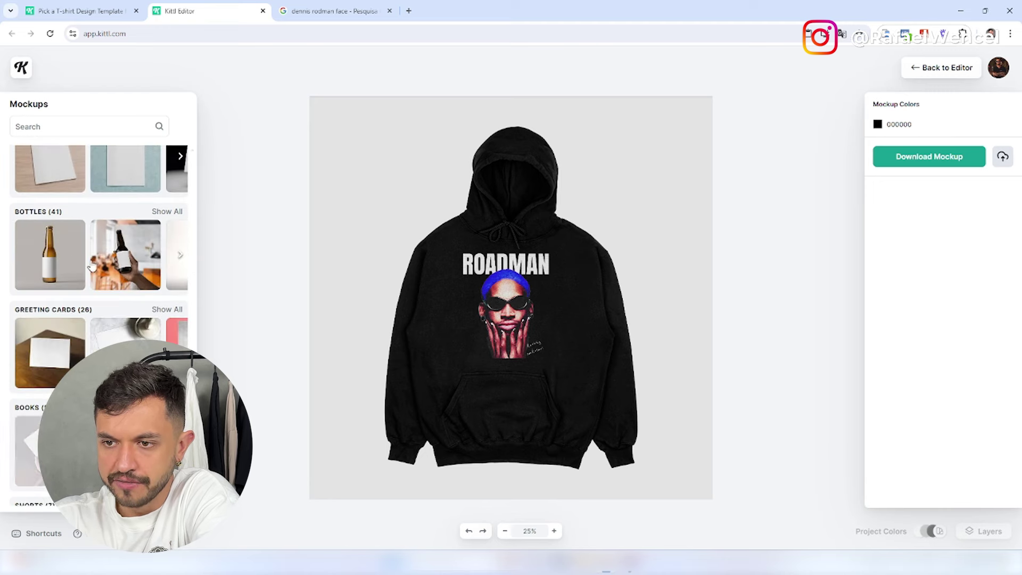
scroll(178, 267, "down", 3)
scroll(178, 267, "up", 11)
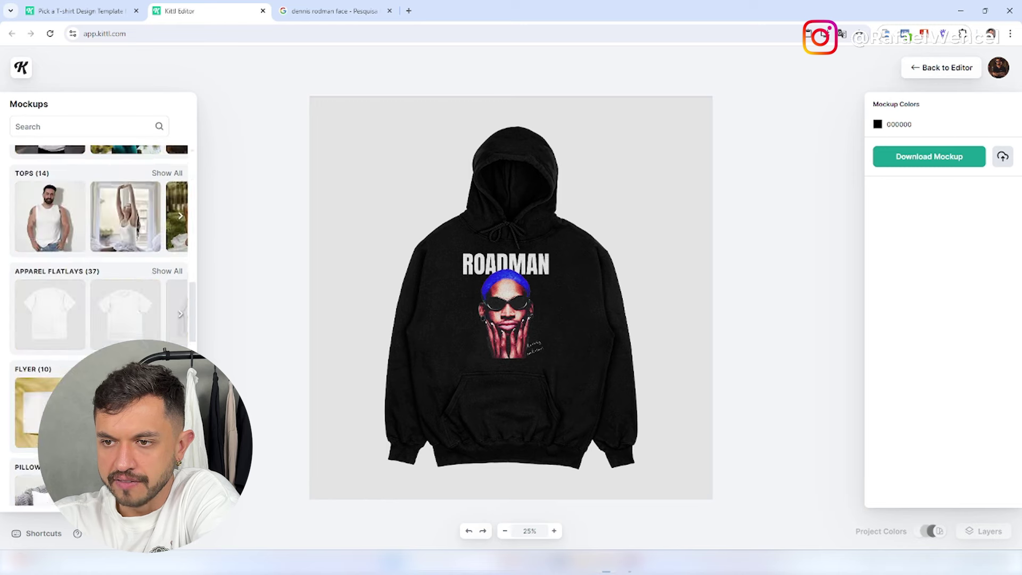
scroll(101, 298, "up", 10)
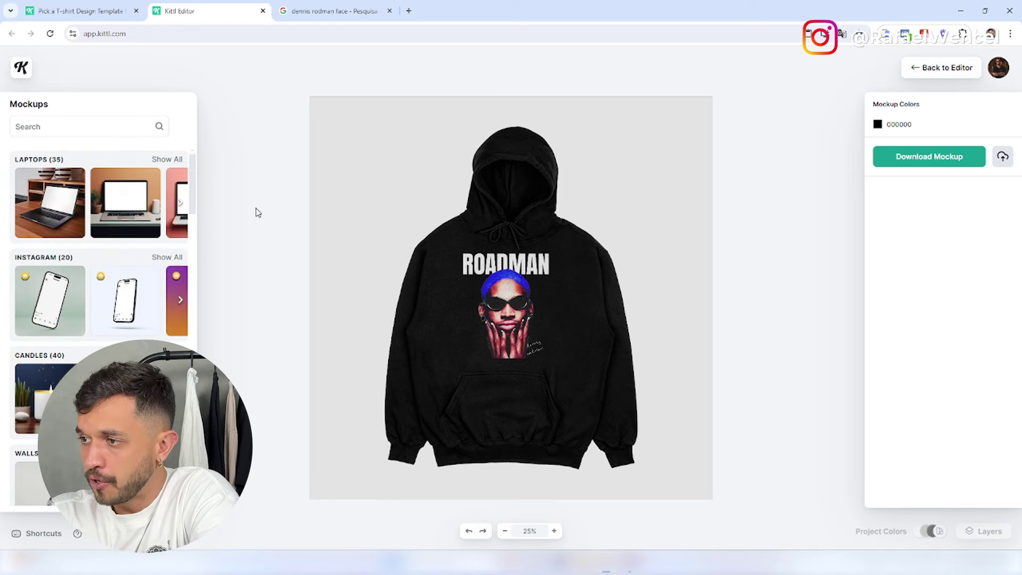
Return to the design editor and look through the print product catalog, closing it without choosing a product
left_click(919, 71)
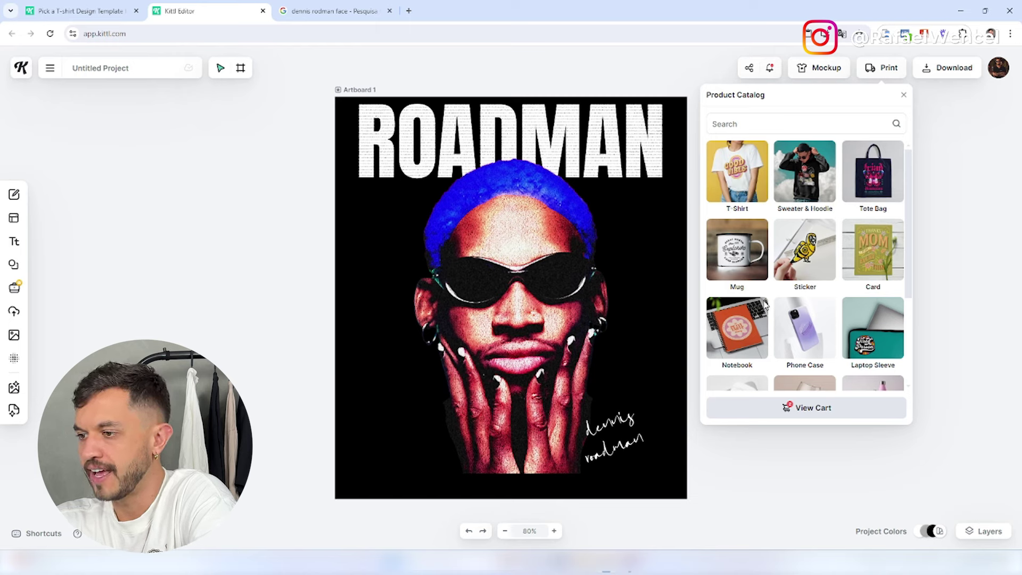
scroll(799, 288, "down", 3)
scroll(830, 289, "up", 3)
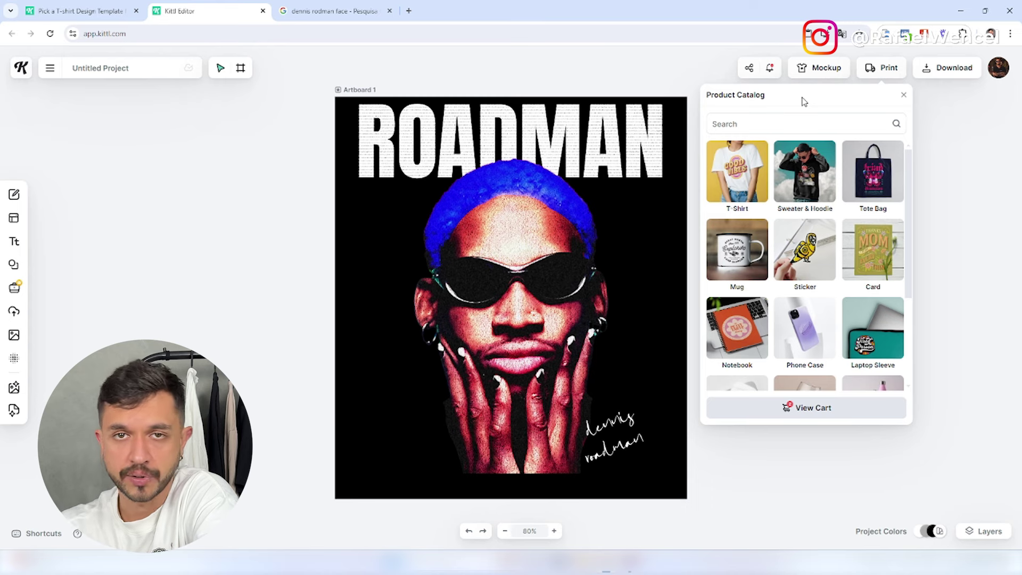
left_click(902, 96)
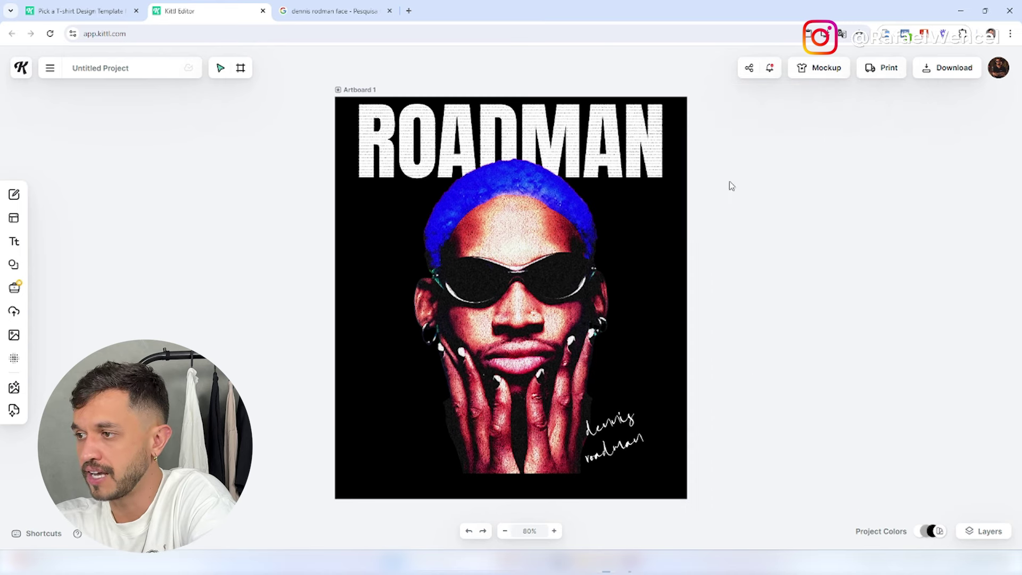
Set the design's download options to PNG with background removal and quality optimization enabled
left_click(950, 73)
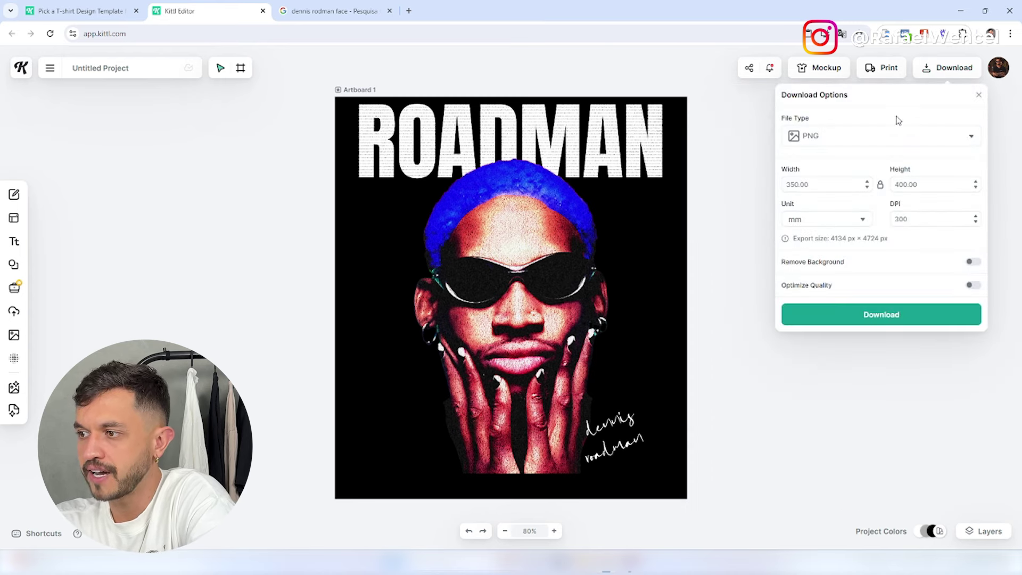
left_click(892, 136)
left_click(840, 173)
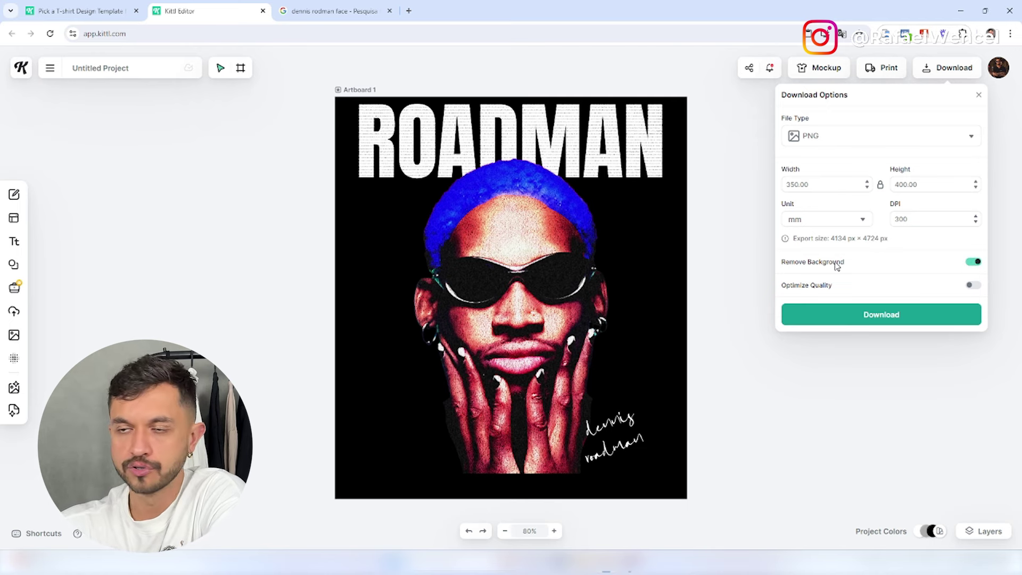
left_click(974, 285)
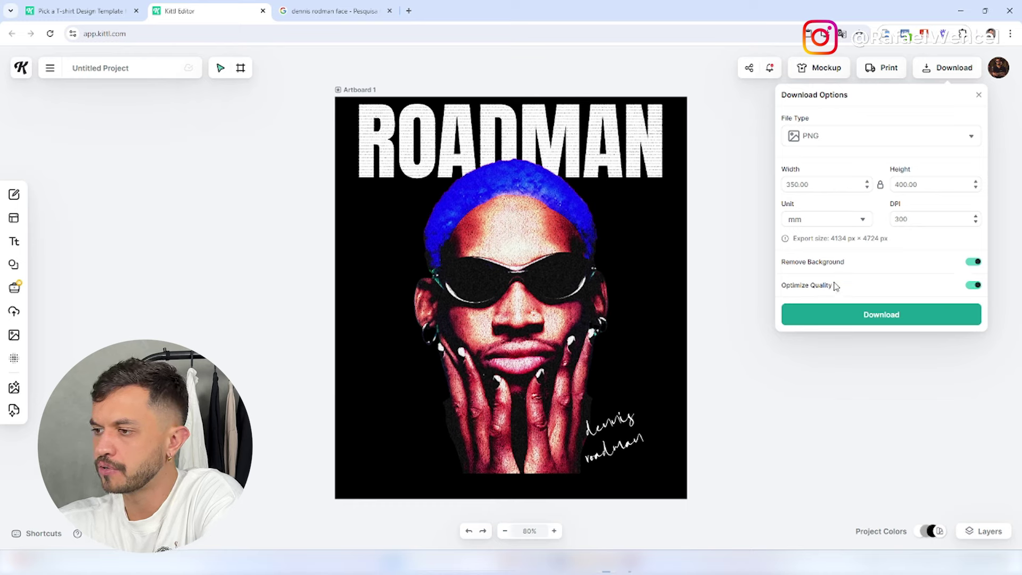